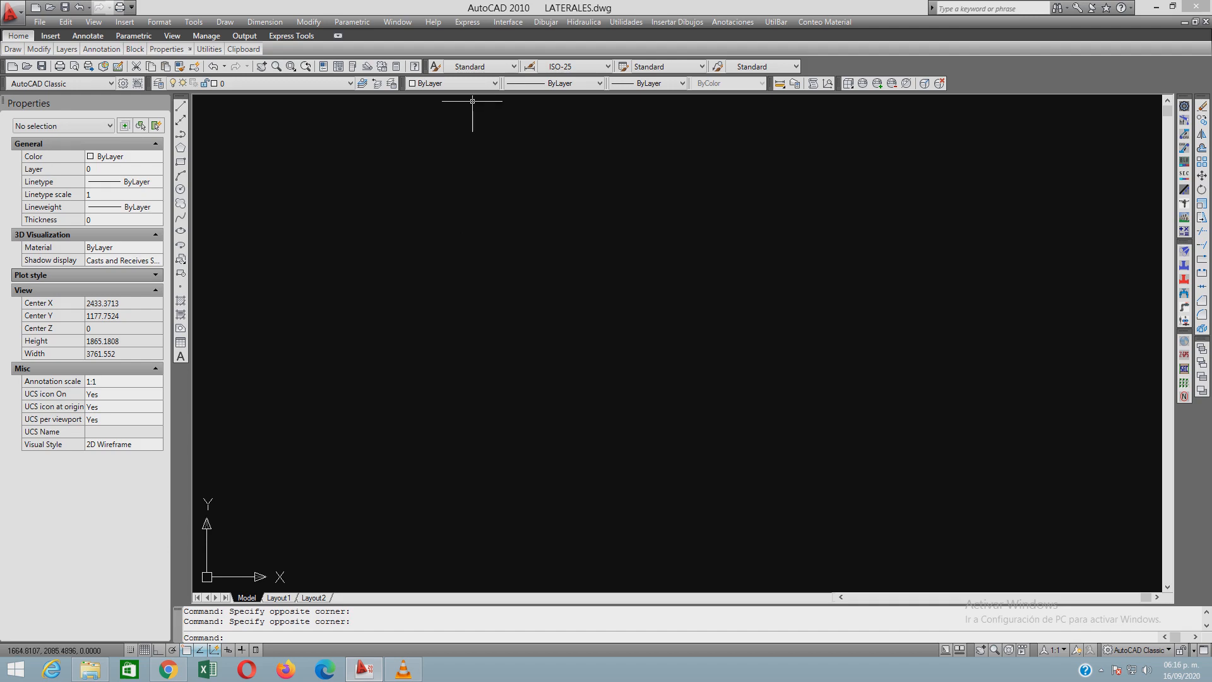
Load the M-JIMTOR module, enter its access password and continue past the program information
{"action": "left_click", "coordinate": [508, 21]}
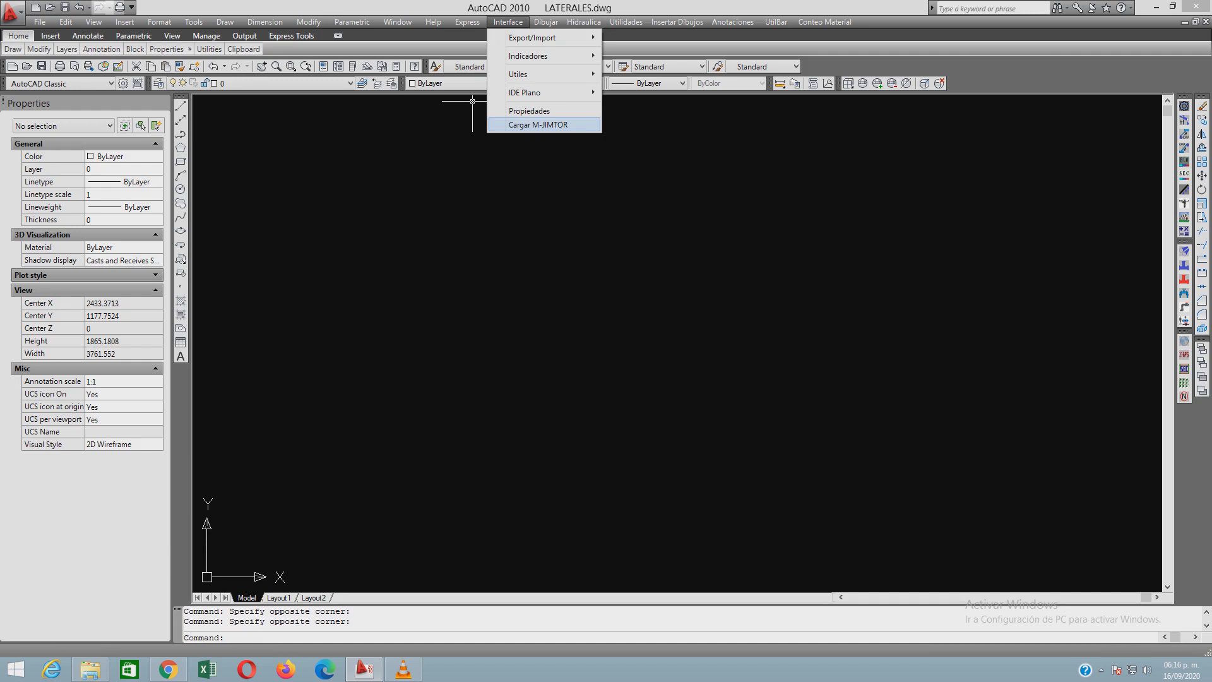
{"action": "left_click", "coordinate": [538, 124]}
{"action": "left_click", "coordinate": [565, 334]}
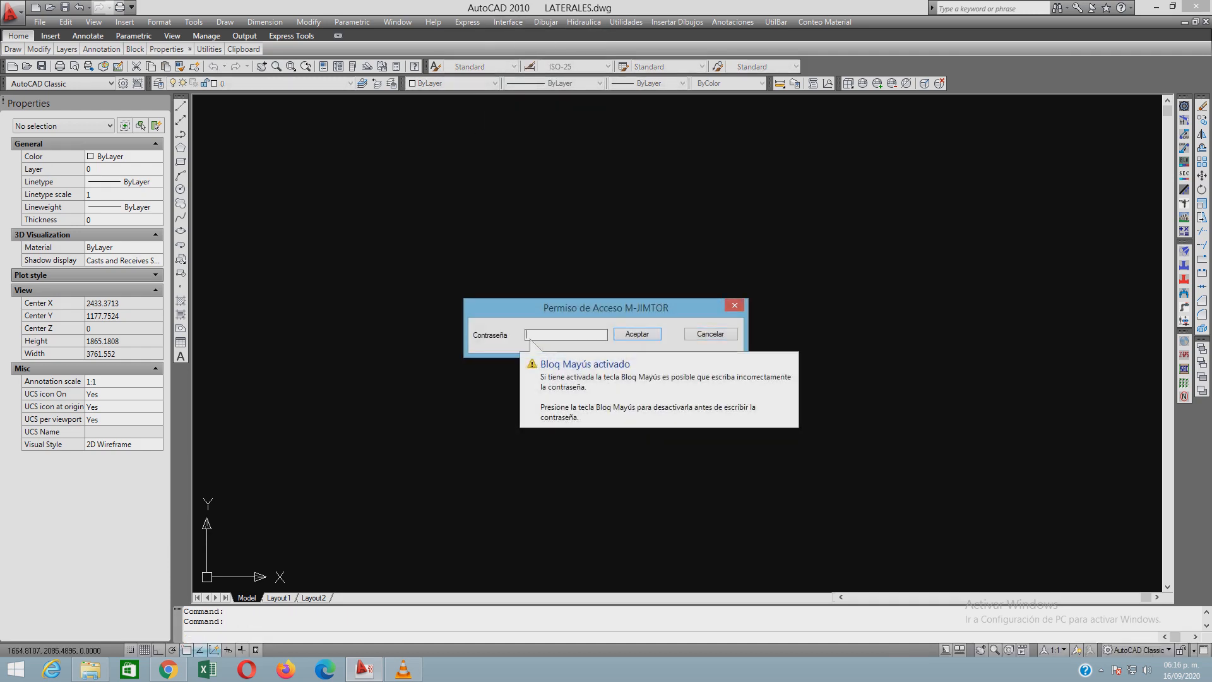
{"action": "type", "text": "**"}
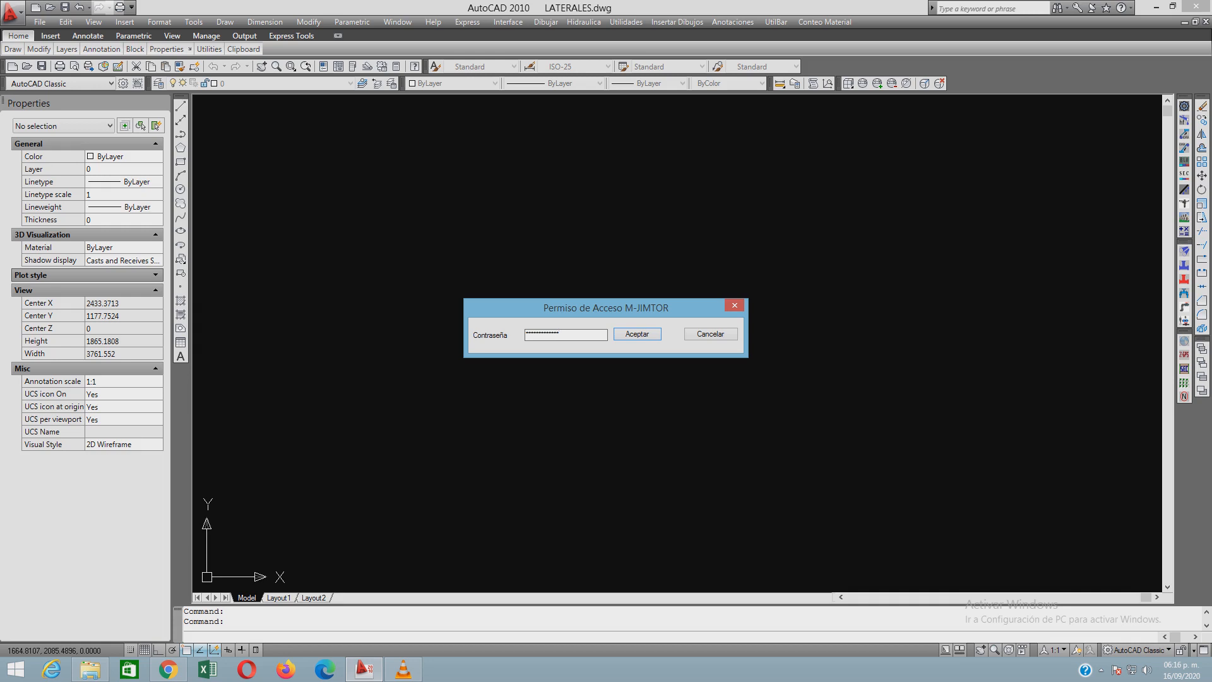
{"action": "key", "text": "Return"}
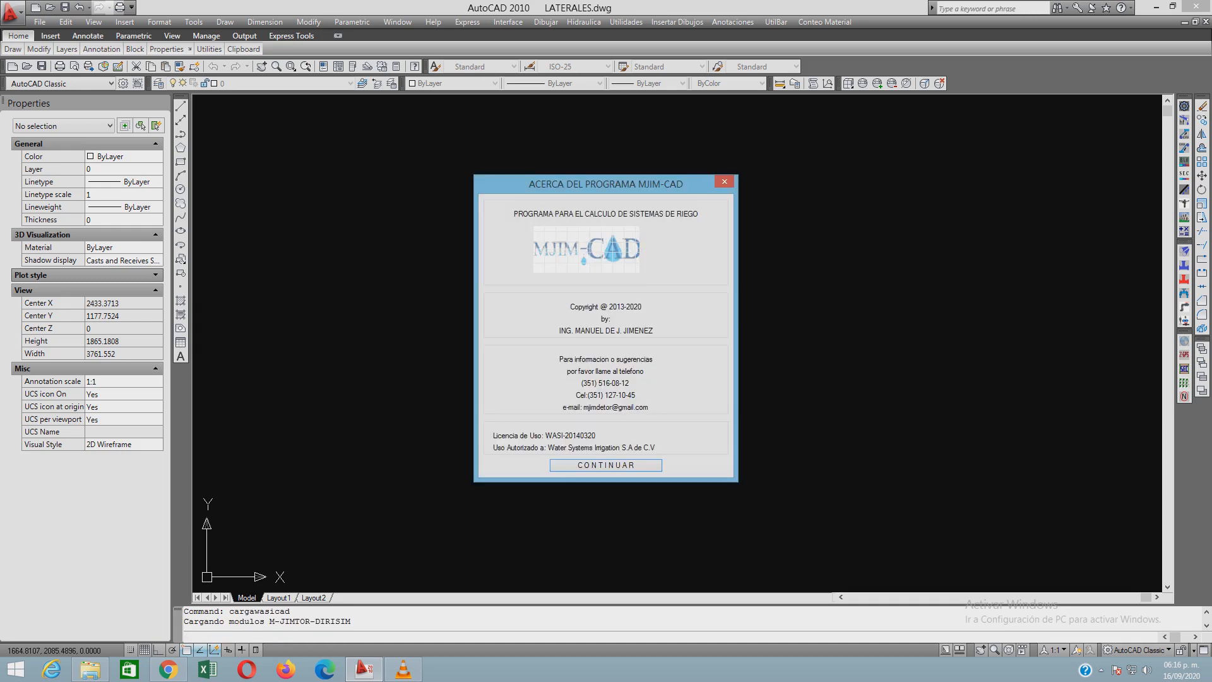
{"action": "left_click", "coordinate": [602, 464]}
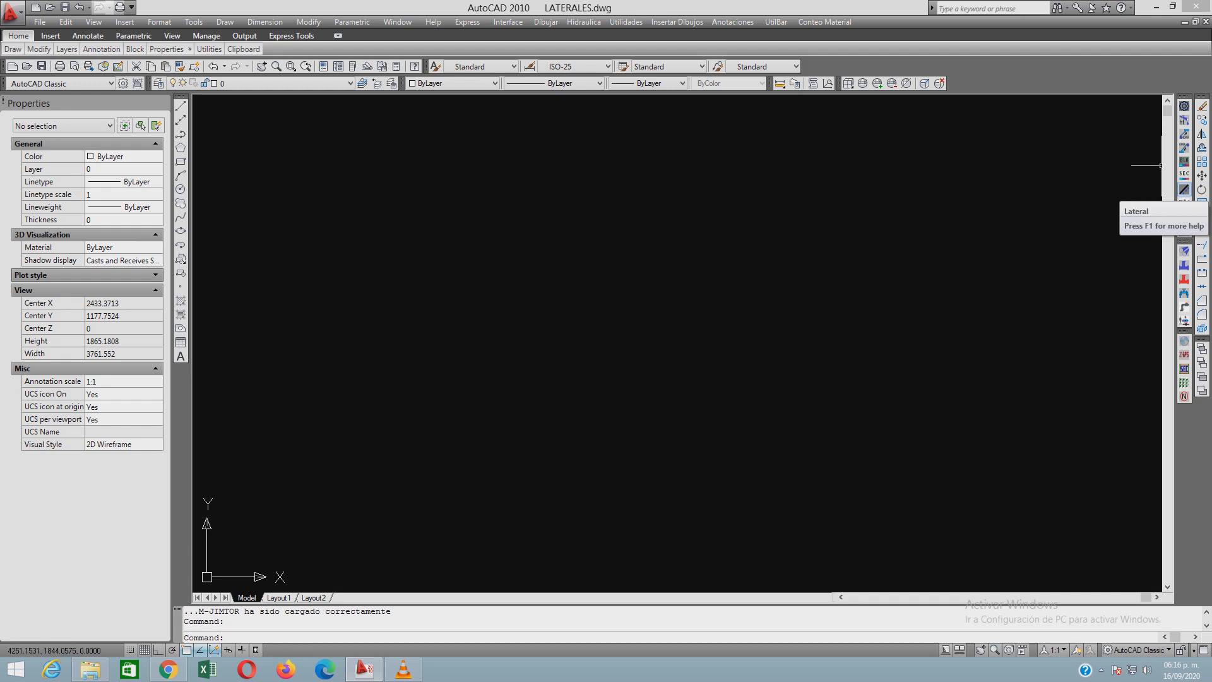
Open the Lateral calculation and set the irrigation type to Goteo con Cinta with the Waters_Keller method
{"action": "left_click", "coordinate": [1185, 189]}
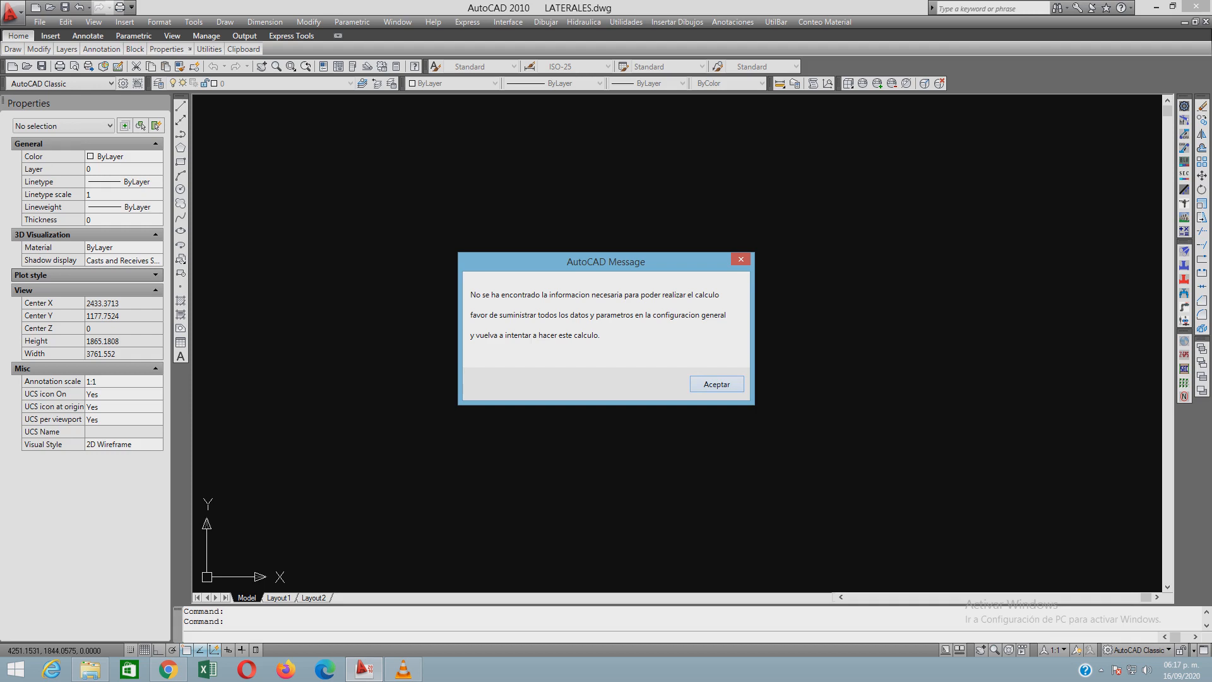
{"action": "key", "text": "Return"}
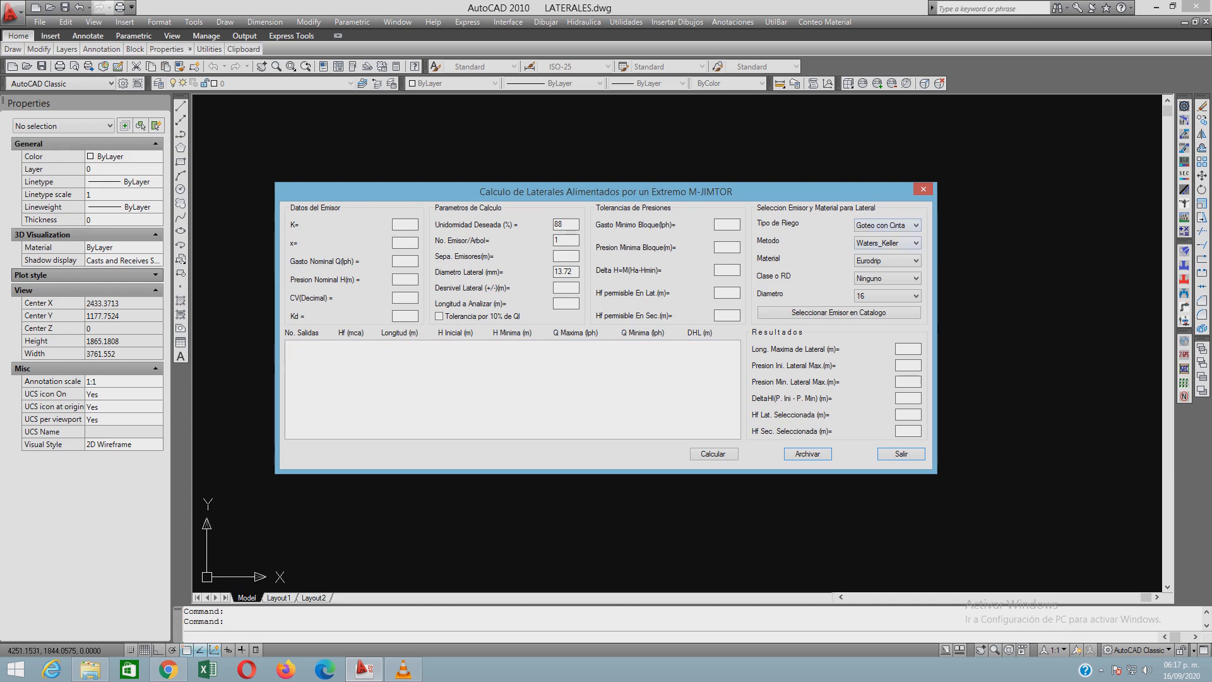
{"action": "left_click", "coordinate": [887, 224]}
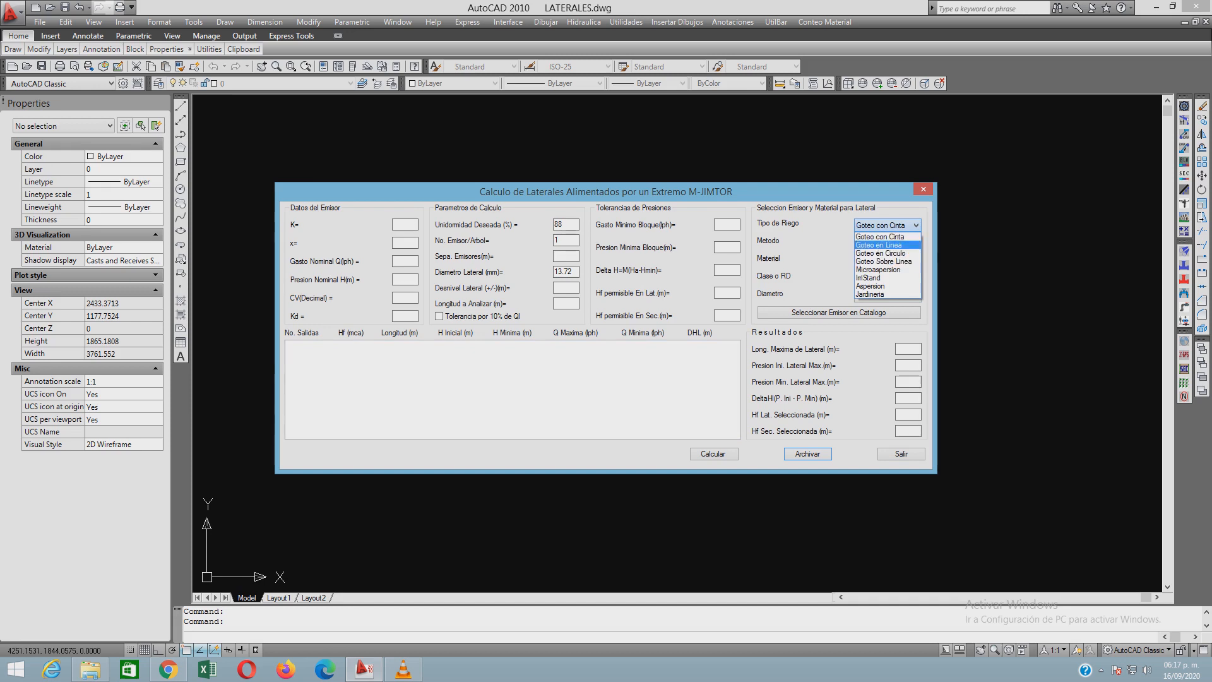
{"action": "left_click", "coordinate": [880, 237]}
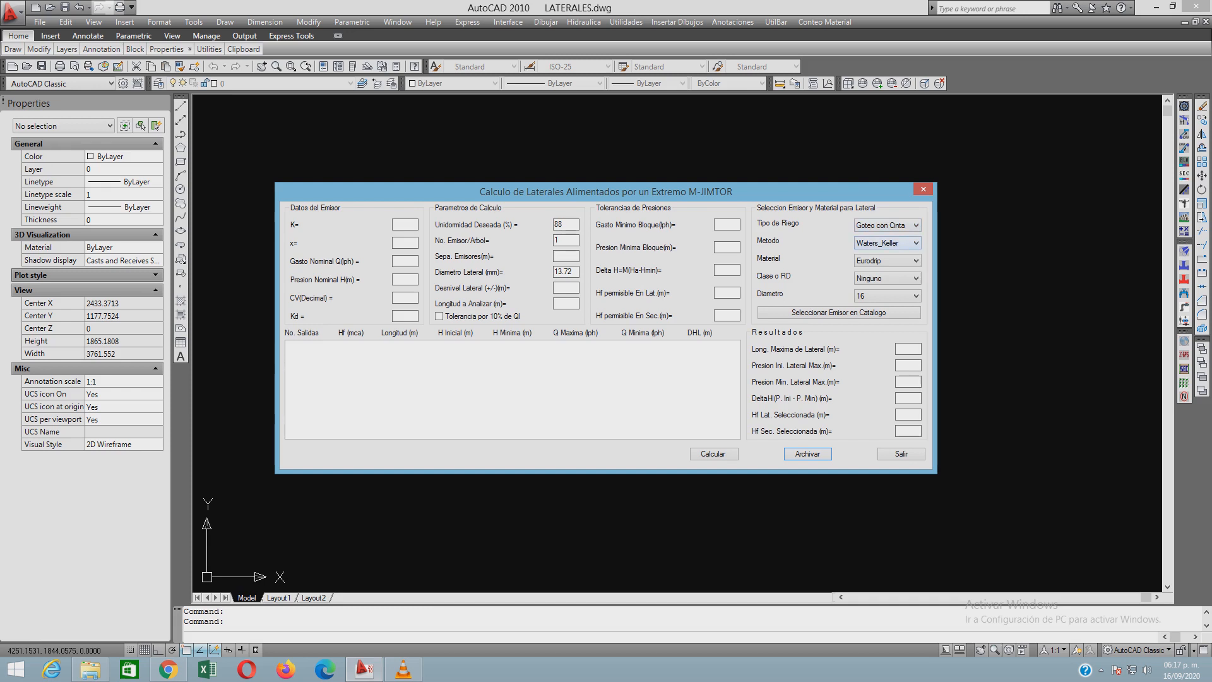
{"action": "left_click", "coordinate": [887, 243]}
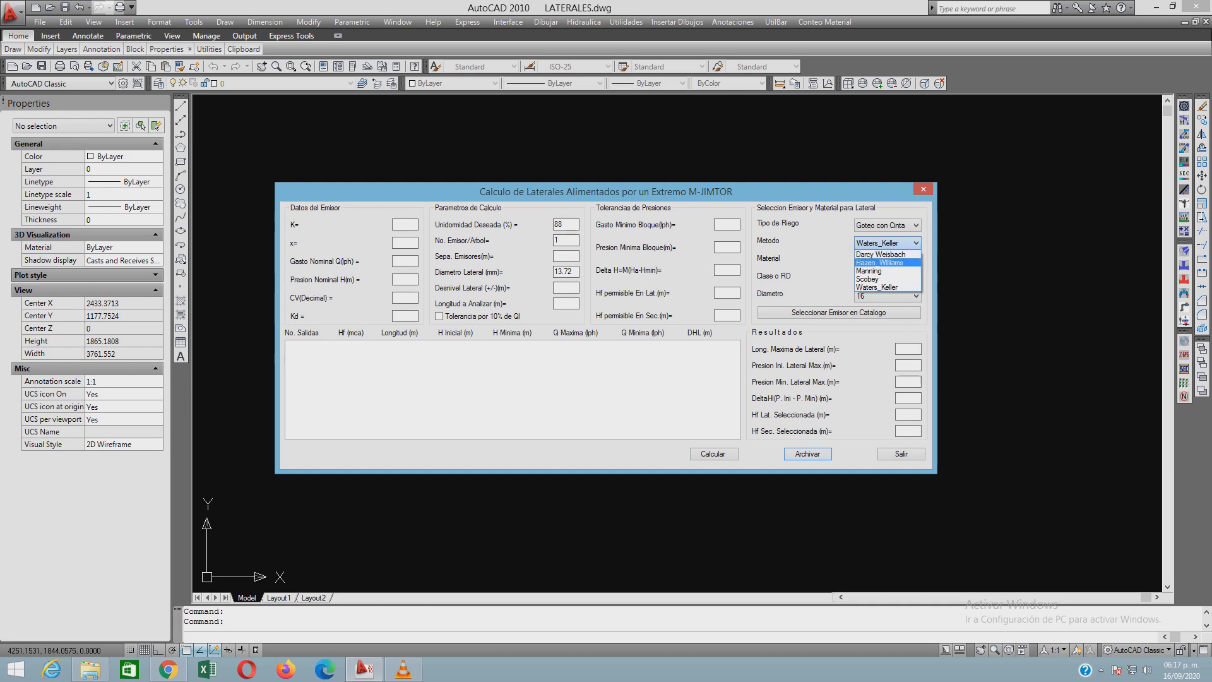
{"action": "left_click", "coordinate": [887, 287]}
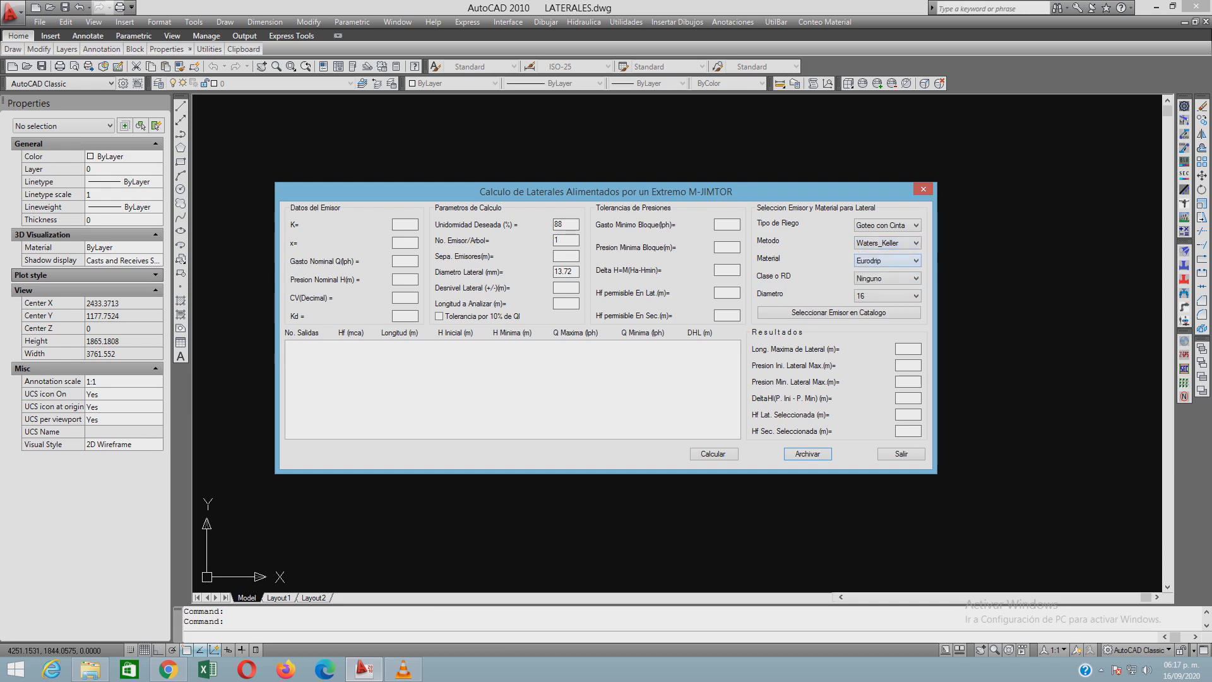
Set the lateral's material to BajaDen, its class to Ninguno and its diameter to 16
{"action": "left_click", "coordinate": [887, 260]}
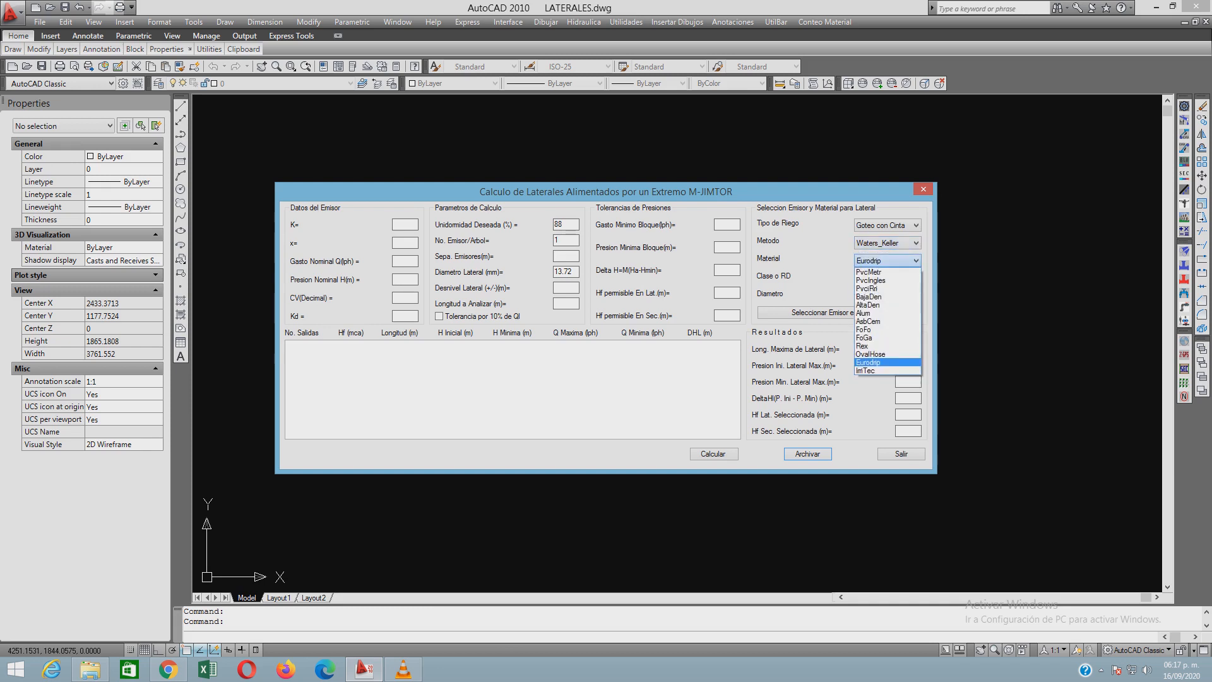
{"action": "left_click", "coordinate": [887, 297]}
{"action": "left_click", "coordinate": [887, 278]}
{"action": "left_click", "coordinate": [887, 289]}
{"action": "left_click", "coordinate": [887, 295]}
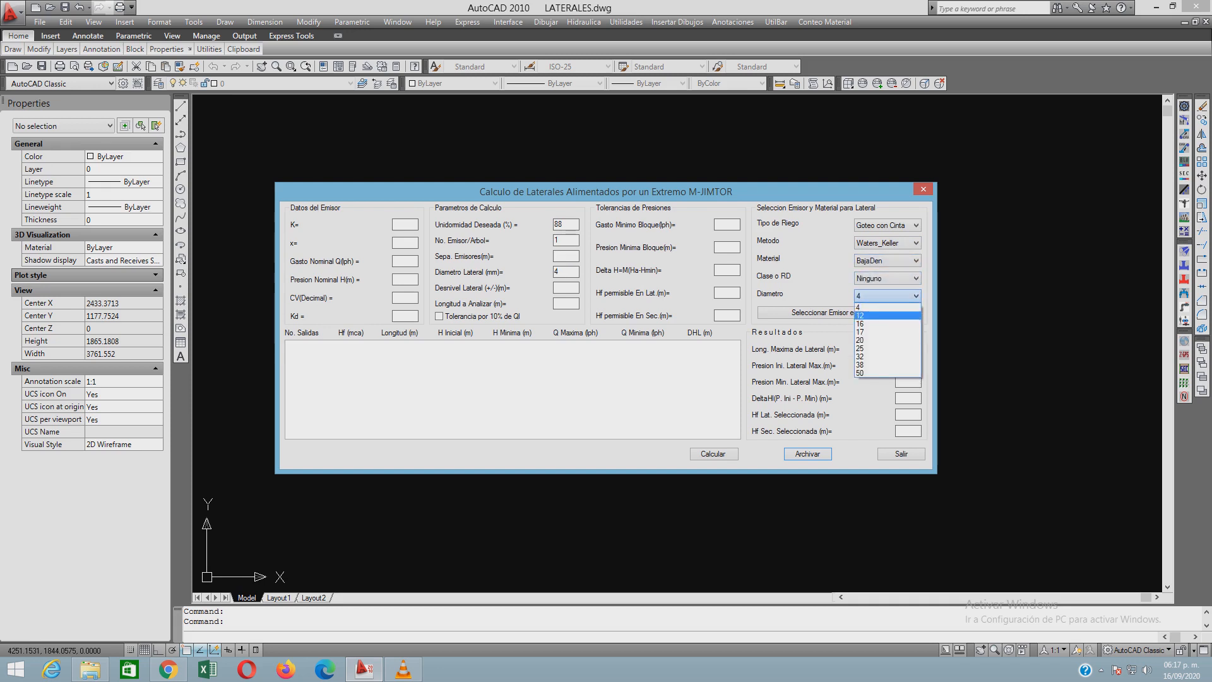
{"action": "left_click", "coordinate": [887, 324]}
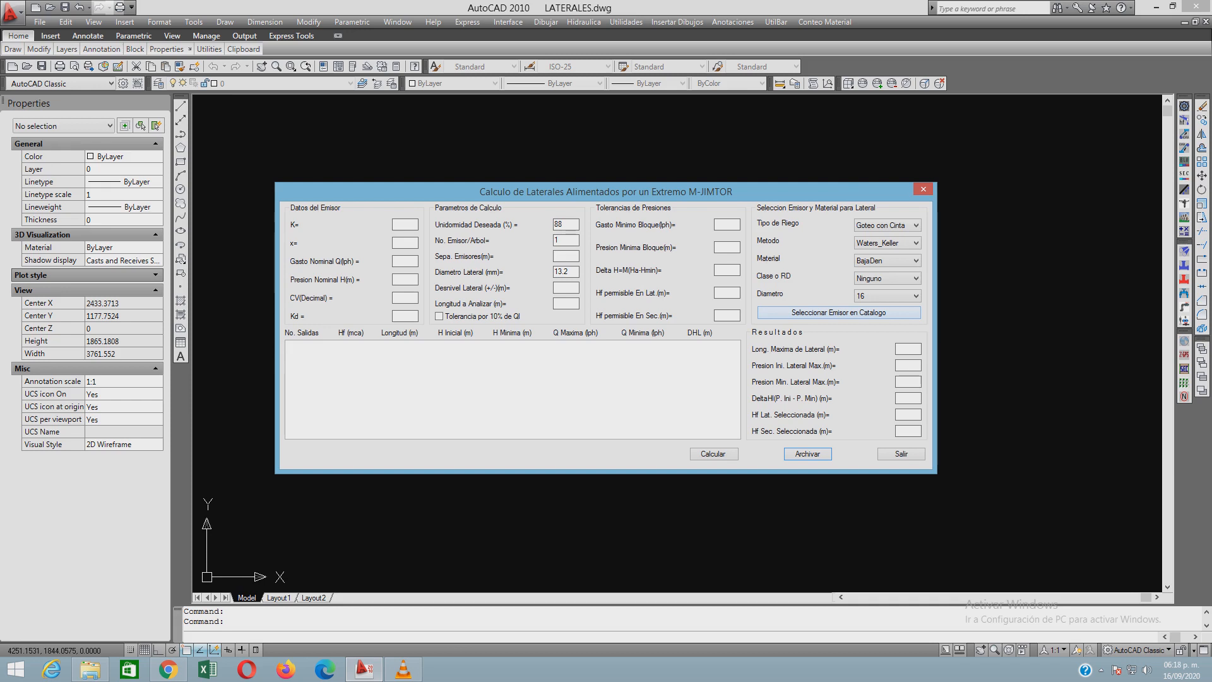
Open the emitter catalogue for manufacturer Toroag and choose the Goteo emitter line
{"action": "left_click", "coordinate": [839, 313]}
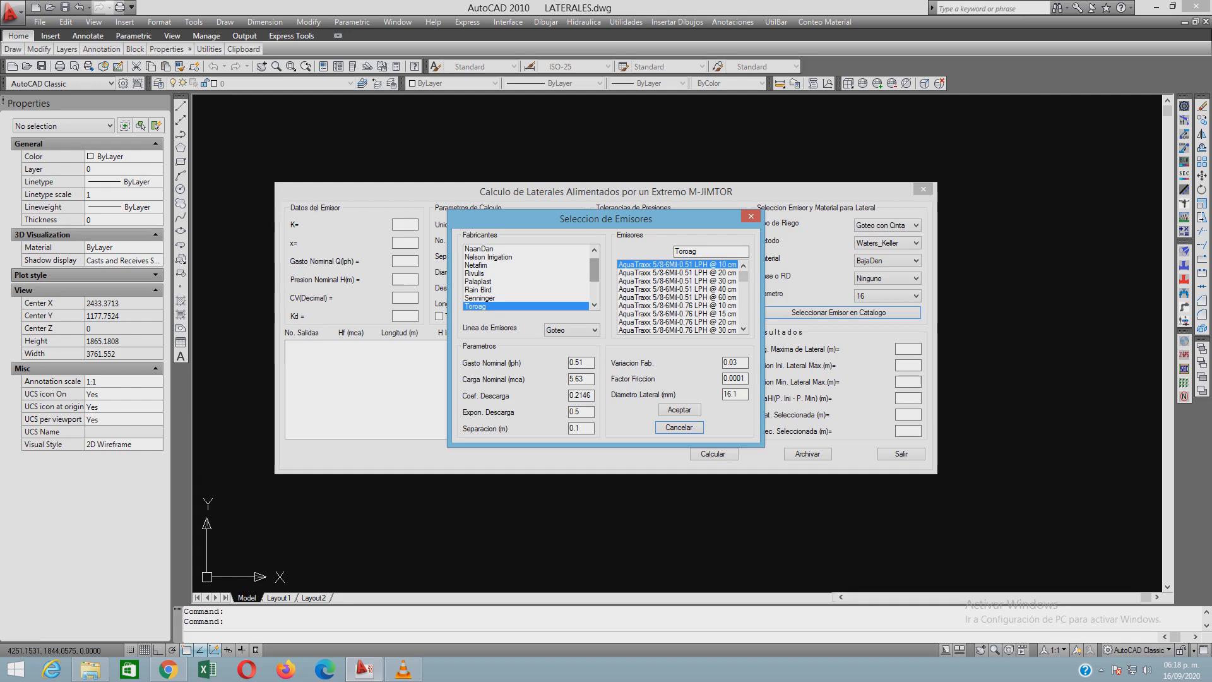
{"action": "scroll", "coordinate": [528, 278], "scroll_direction": "down", "scroll_amount": 2}
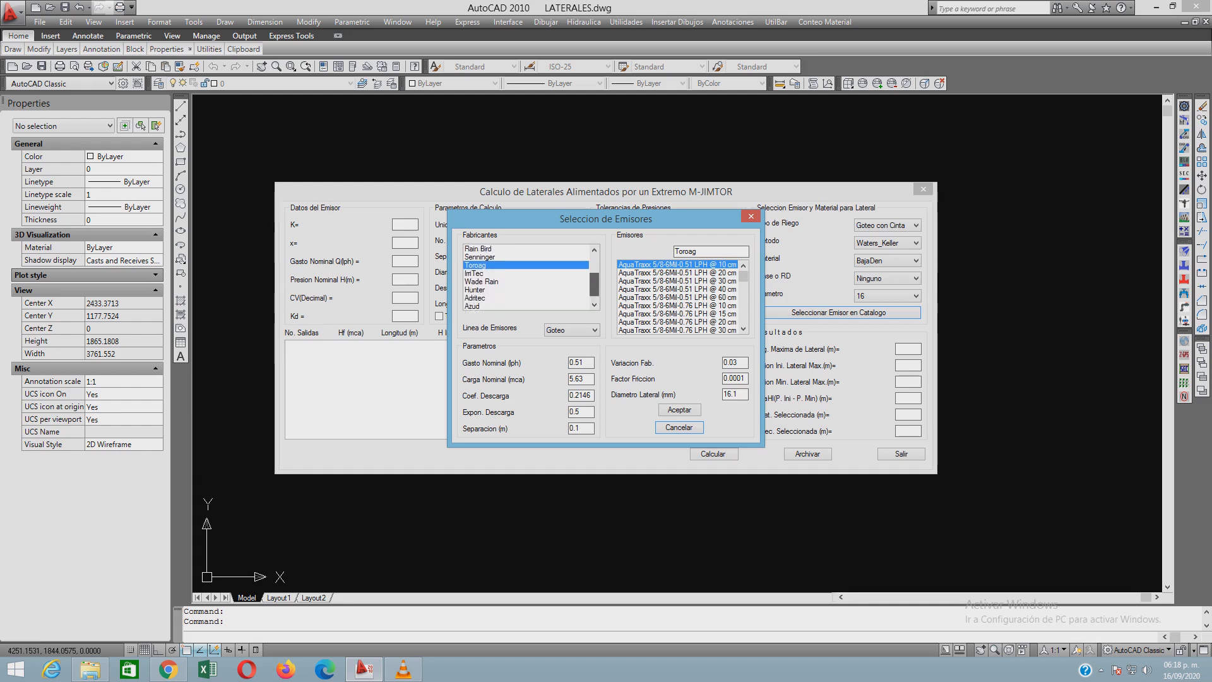
{"action": "scroll", "coordinate": [528, 277], "scroll_direction": "up", "scroll_amount": 2}
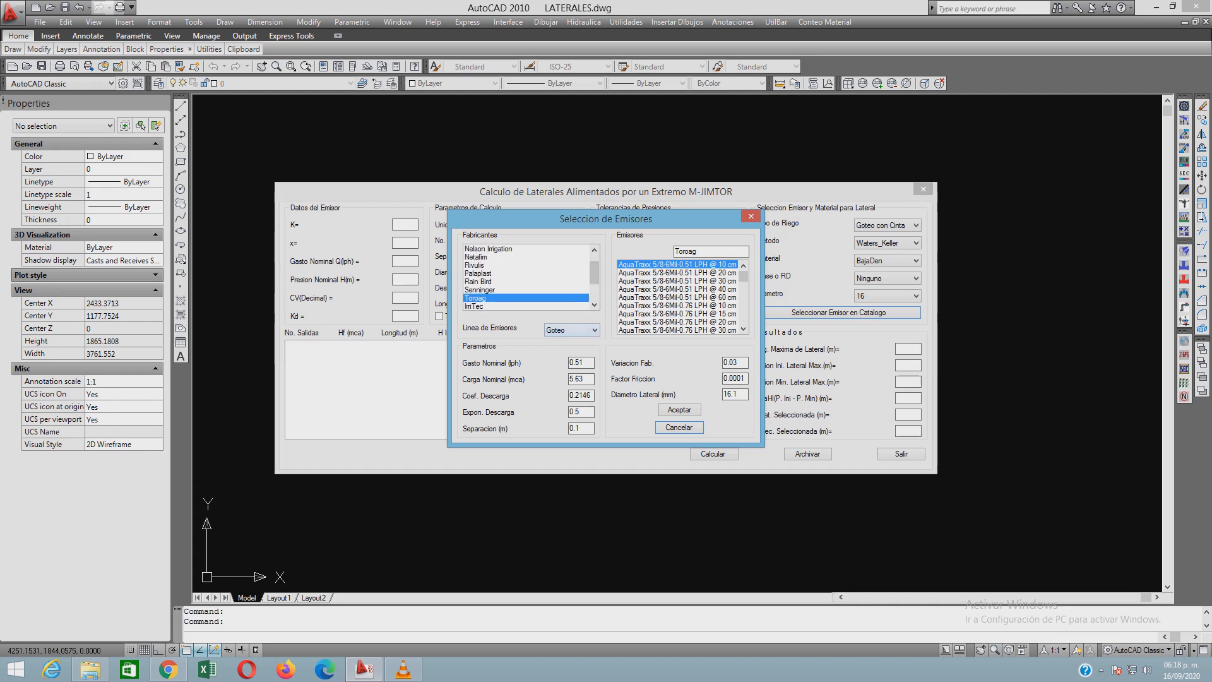
{"action": "left_click", "coordinate": [572, 330]}
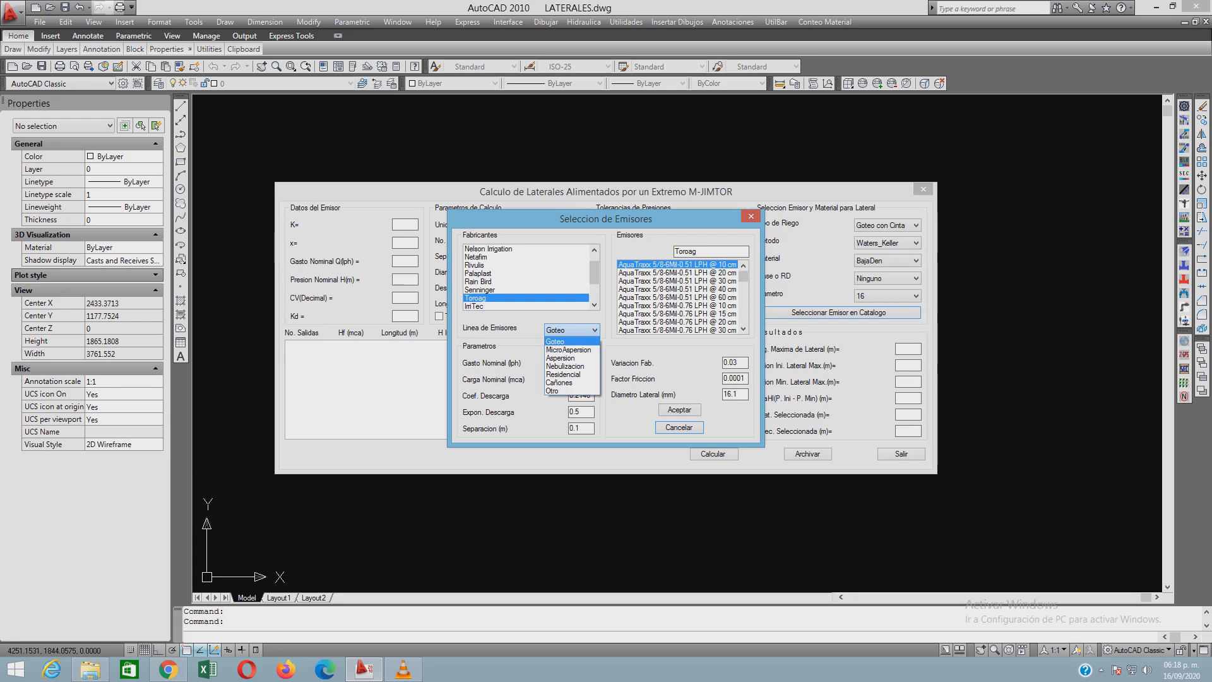
{"action": "left_click", "coordinate": [572, 342]}
Examine the flow, pressure, discharge, spacing and friction parameters of the AquaTraxx 5/8-6Mil-0.51 LPH @ 40 cm emitter
{"action": "left_click", "coordinate": [676, 281]}
{"action": "left_click", "coordinate": [677, 289]}
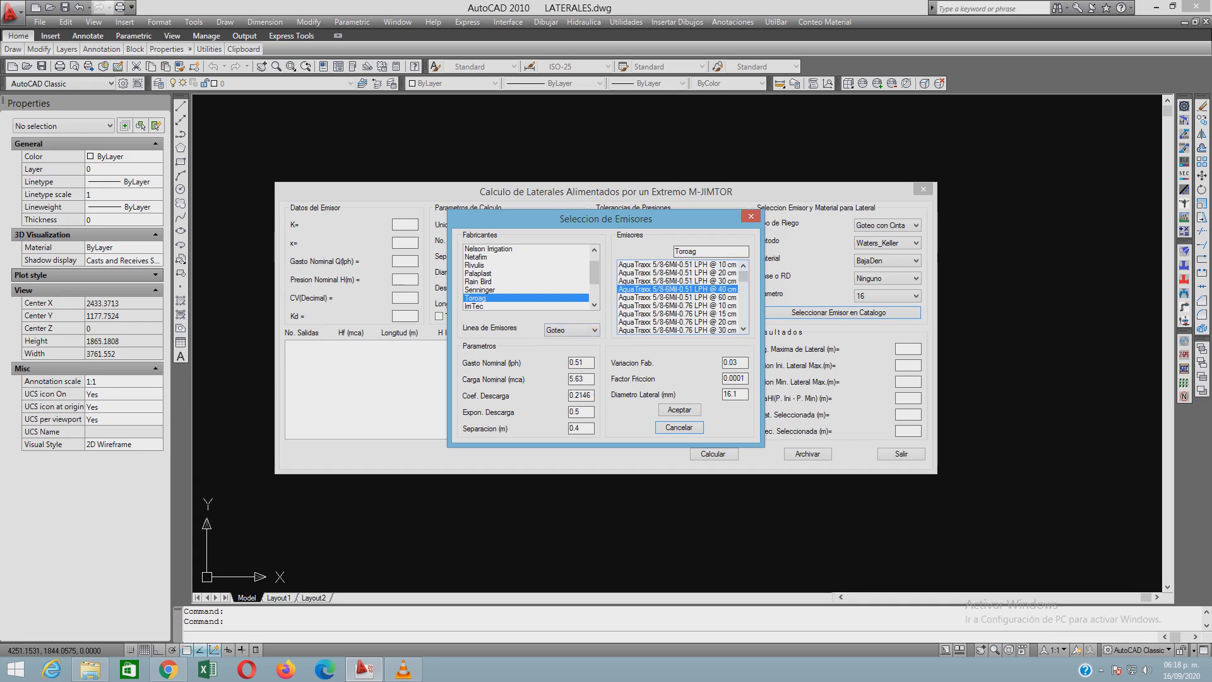
{"action": "double_click", "coordinate": [576, 362]}
{"action": "key", "text": "Tab"}
{"action": "key", "text": "Tab"}
{"action": "key", "text": "Tab"}
{"action": "key", "text": "Tab"}
{"action": "key", "text": "Tab"}
{"action": "key", "text": "Tab"}
{"action": "key", "text": "Tab"}
Choose the AquaTraxx 5/8-6Mil-1.02 LPH @ 20 cm emitter for the lateral and accept it
{"action": "left_click", "coordinate": [677, 306]}
{"action": "scroll", "coordinate": [677, 297], "scroll_direction": "down", "scroll_amount": 3}
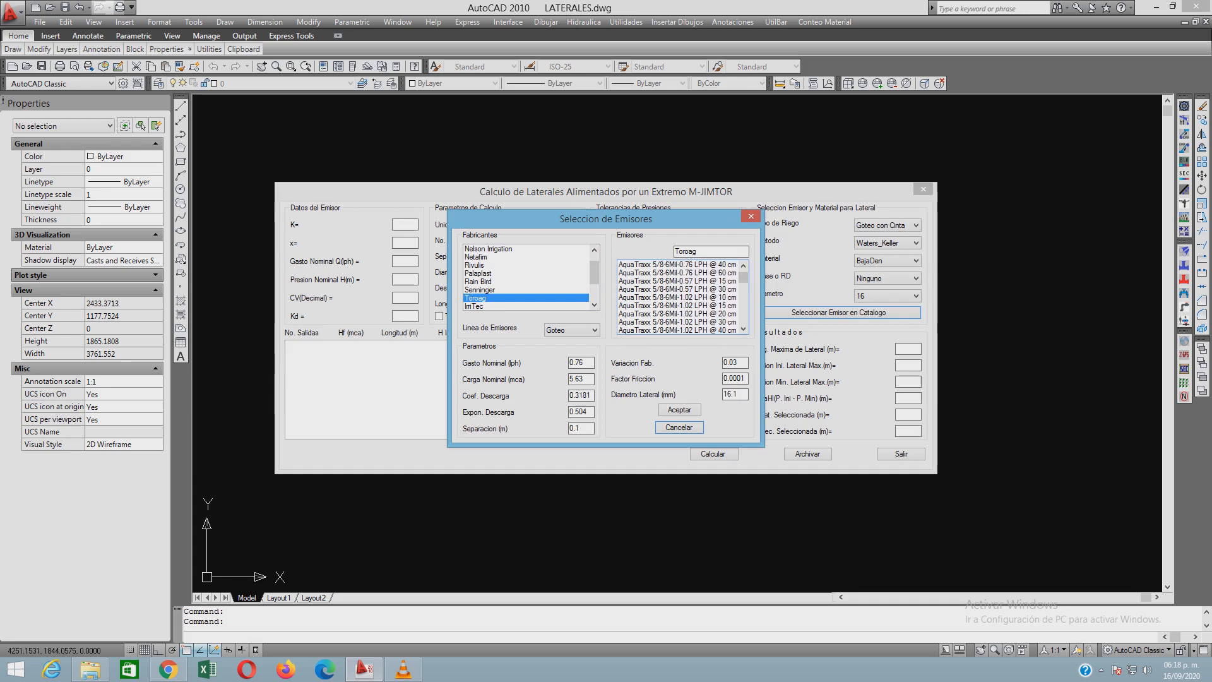
{"action": "left_click", "coordinate": [677, 314]}
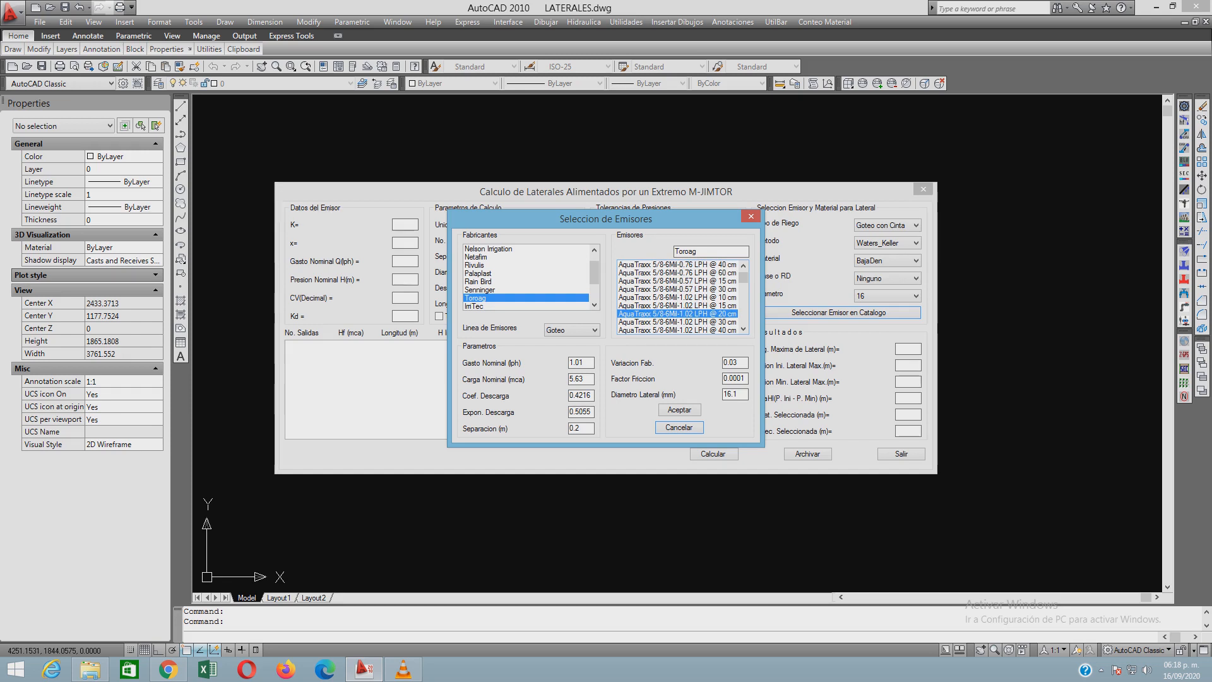
{"action": "left_click", "coordinate": [679, 409]}
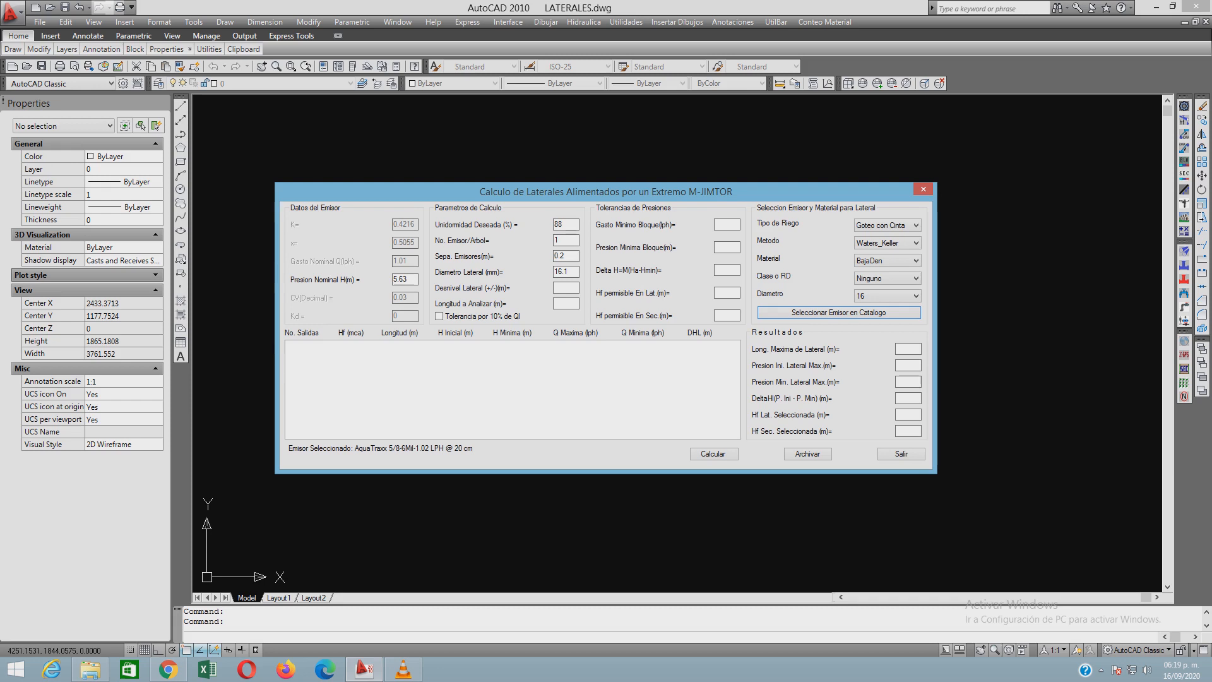
Set the desired uniformity of the lateral to 90.0 %
{"action": "key", "text": "Tab"}
{"action": "key", "text": "Tab"}
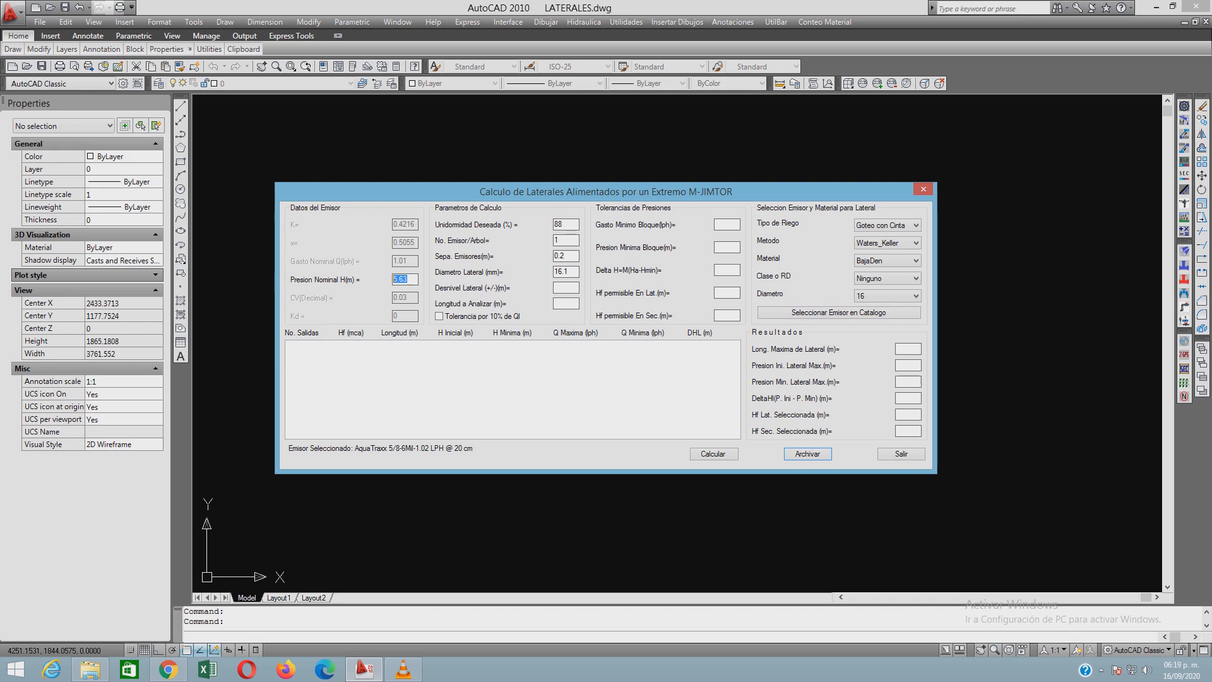
{"action": "left_click", "coordinate": [563, 225]}
{"action": "double_click", "coordinate": [559, 224]}
{"action": "type", "text": "90.0"}
{"action": "left_click_drag", "start_coordinate": [568, 224], "coordinate": [553, 225]}
{"action": "key", "text": "Tab"}
Set the lateral's elevation difference to 0.0 m and the length to analyze to 120.0 m
{"action": "left_click", "coordinate": [564, 256]}
{"action": "double_click", "coordinate": [562, 256]}
{"action": "left_click_drag", "start_coordinate": [568, 272], "coordinate": [554, 272]}
{"action": "left_click", "coordinate": [563, 256]}
{"action": "double_click", "coordinate": [559, 256]}
{"action": "double_click", "coordinate": [561, 271]}
{"action": "left_click", "coordinate": [560, 287]}
{"action": "type", "text": "0.0"}
{"action": "left_click", "coordinate": [560, 303]}
{"action": "double_click", "coordinate": [559, 287]}
{"action": "left_click", "coordinate": [559, 303]}
{"action": "type", "text": "120.0"}
Run the lateral calculation without the 10% flow tolerance
{"action": "left_click", "coordinate": [439, 316]}
{"action": "double_click", "coordinate": [561, 224]}
{"action": "left_click", "coordinate": [713, 454]}
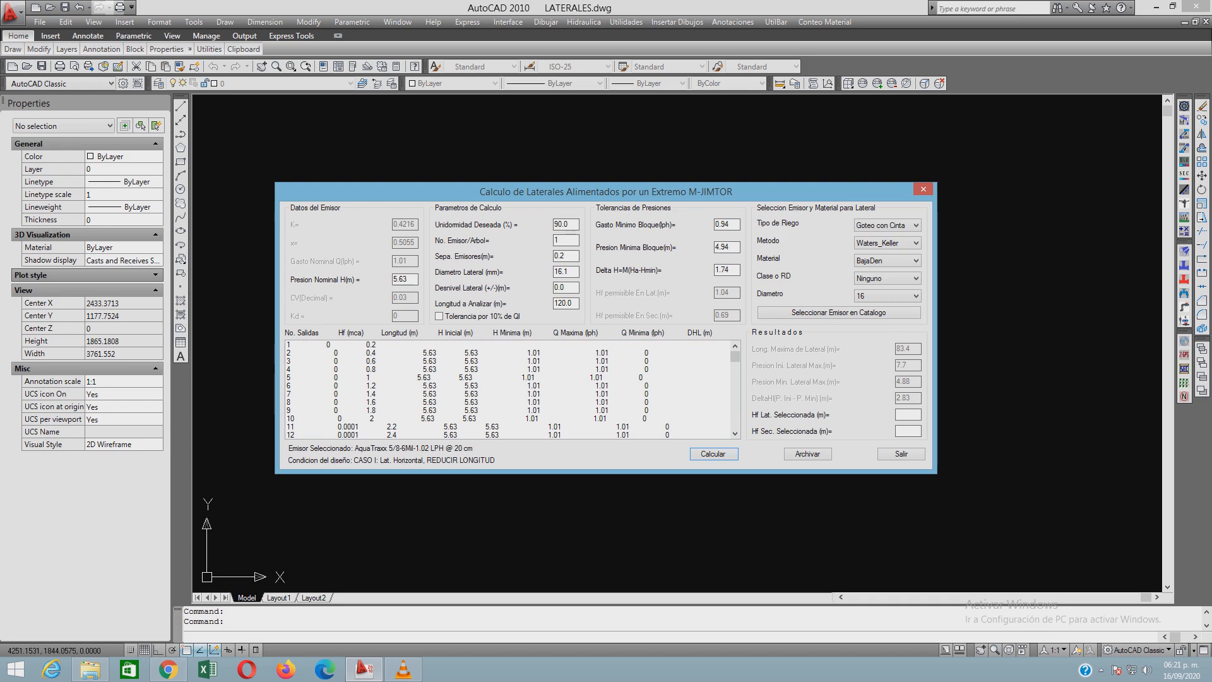
Examine the block's flow and pressure tolerances and the outlet results for lateral lengths around 61 m
{"action": "double_click", "coordinate": [722, 224]}
{"action": "key", "text": "Tab"}
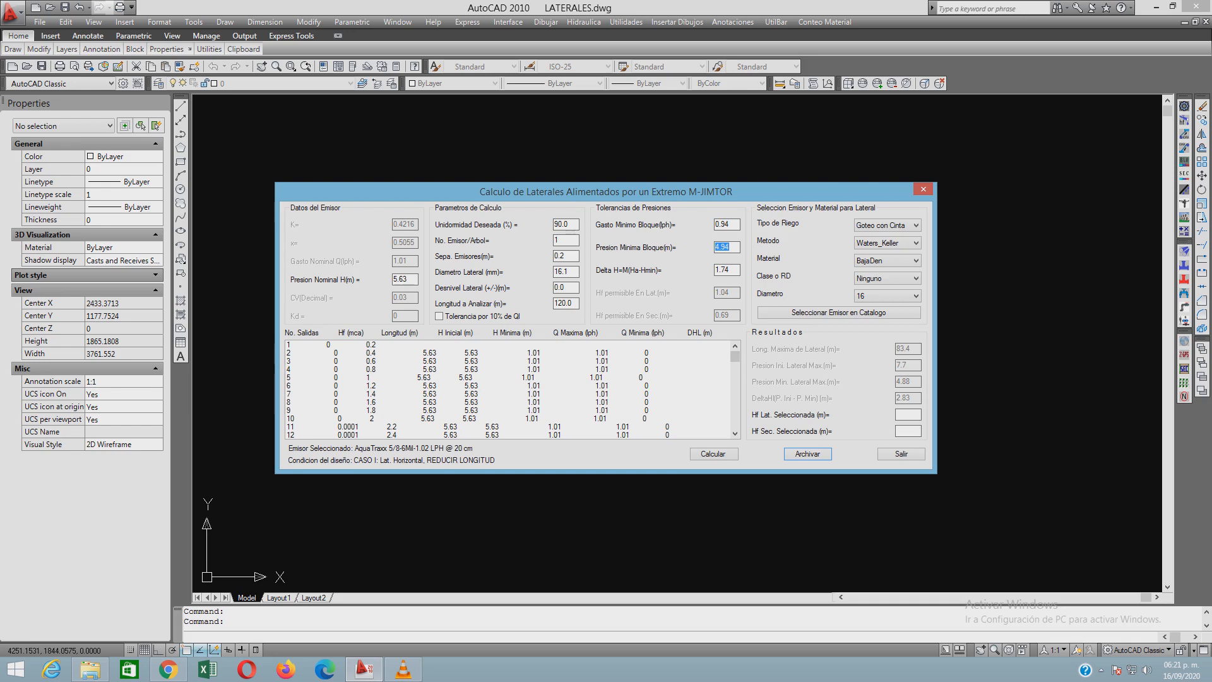
{"action": "double_click", "coordinate": [401, 279]}
{"action": "double_click", "coordinate": [722, 247]}
{"action": "left_click_drag", "start_coordinate": [730, 269], "coordinate": [714, 269]}
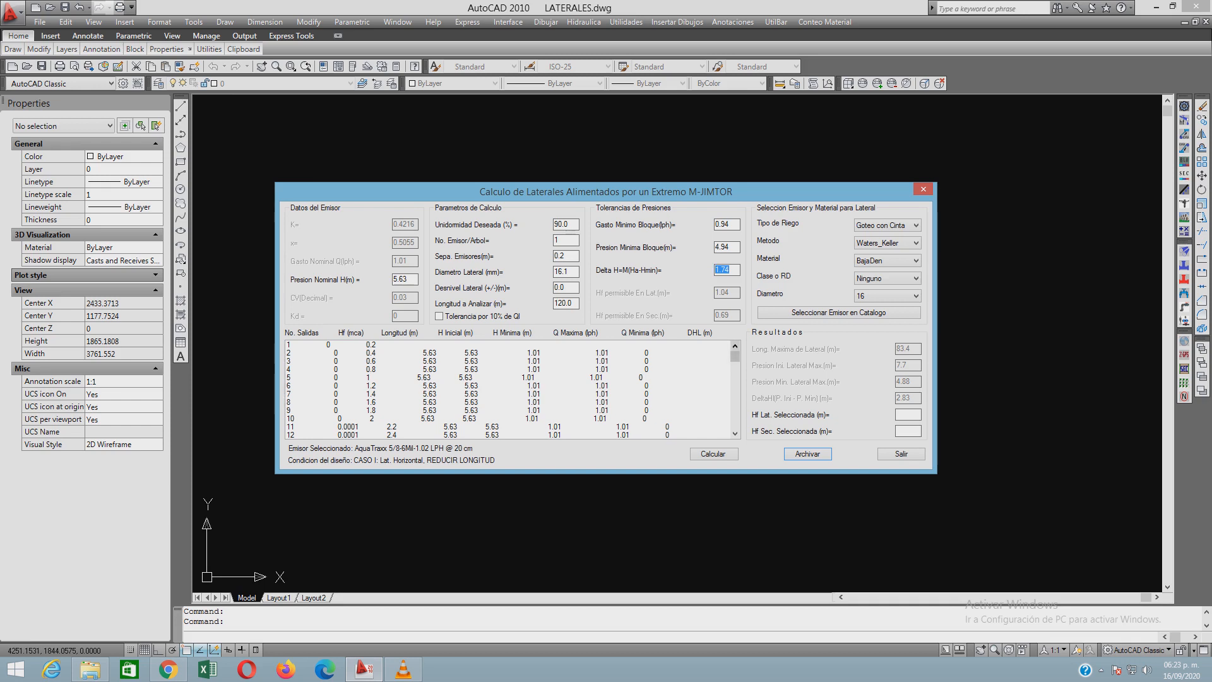
{"action": "left_click_drag", "start_coordinate": [735, 356], "coordinate": [735, 391]}
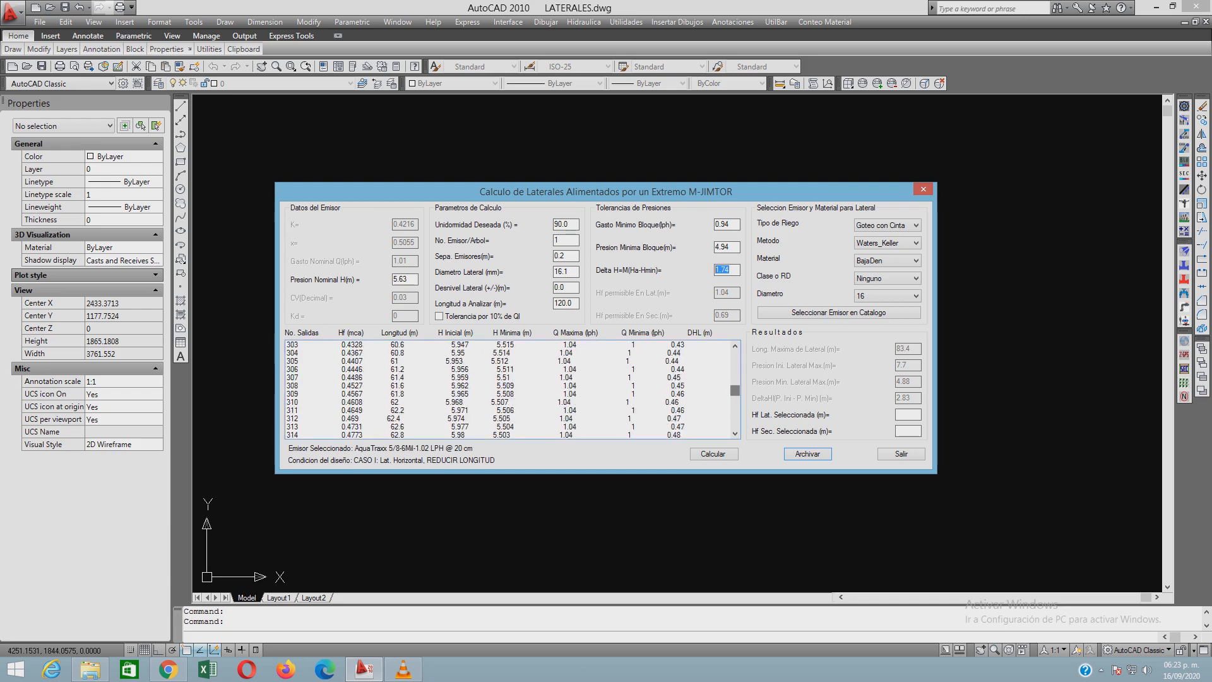
{"action": "left_click", "coordinate": [398, 369]}
{"action": "left_click", "coordinate": [398, 352]}
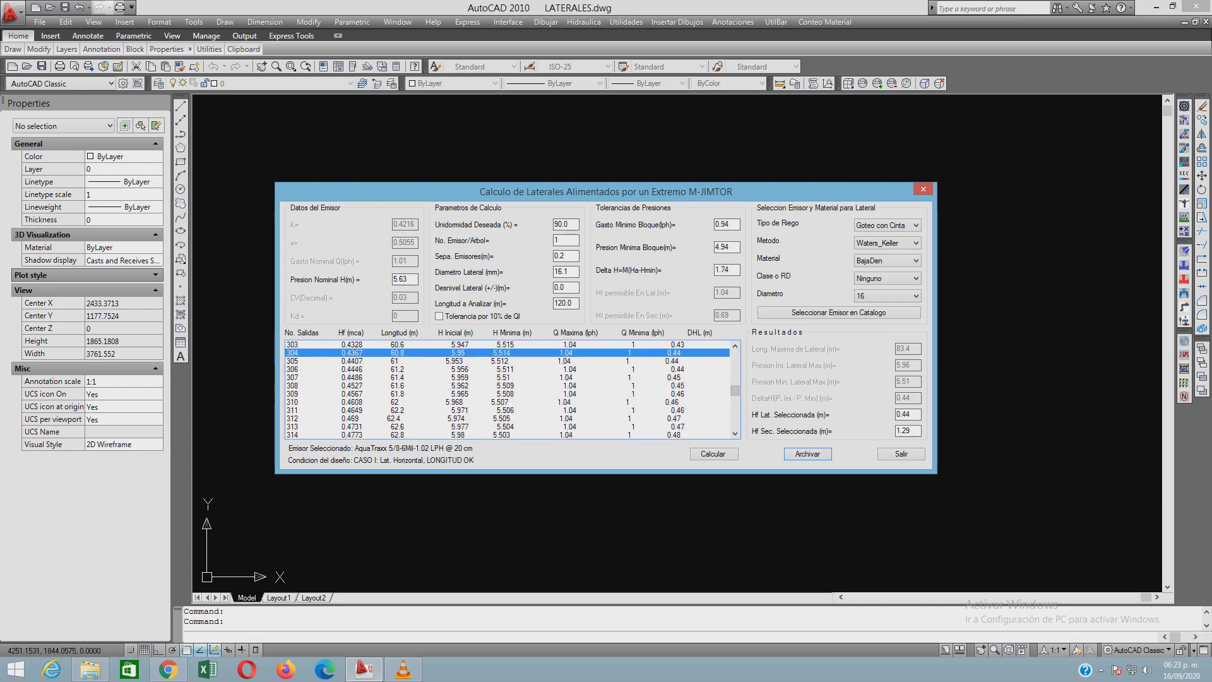
{"action": "left_click", "coordinate": [398, 369]}
{"action": "left_click", "coordinate": [398, 385]}
Select the 83.4 m lateral at outlet 417 in the results and archive the calculation
{"action": "scroll", "coordinate": [509, 388], "scroll_direction": "down", "scroll_amount": 5}
{"action": "scroll", "coordinate": [508, 389], "scroll_direction": "down", "scroll_amount": 15}
{"action": "scroll", "coordinate": [490, 389], "scroll_direction": "down", "scroll_amount": 10}
{"action": "scroll", "coordinate": [508, 389], "scroll_direction": "down", "scroll_amount": 5}
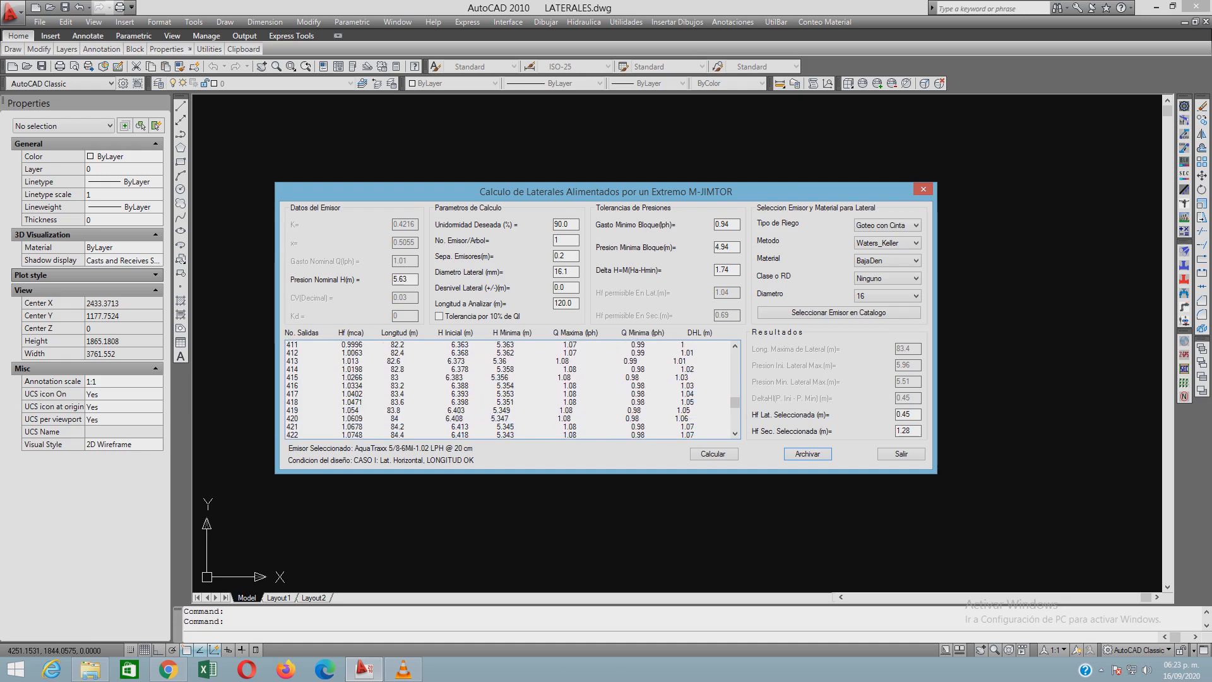
{"action": "left_click", "coordinate": [509, 385]}
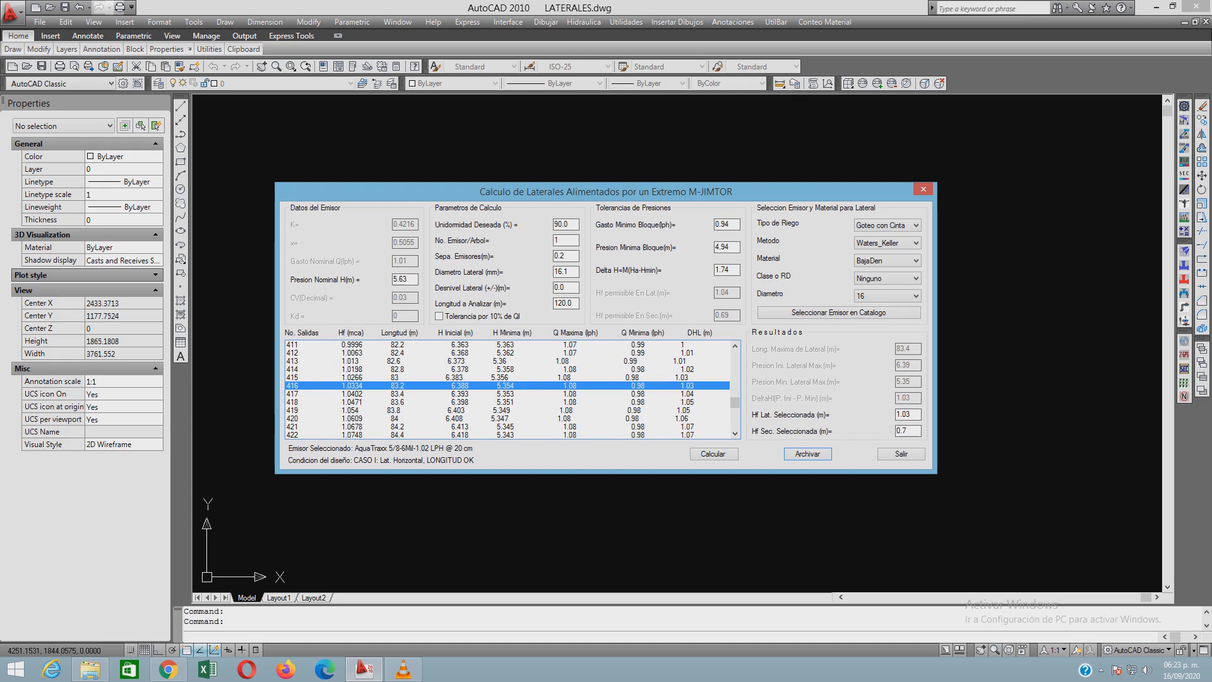
{"action": "left_click", "coordinate": [508, 394]}
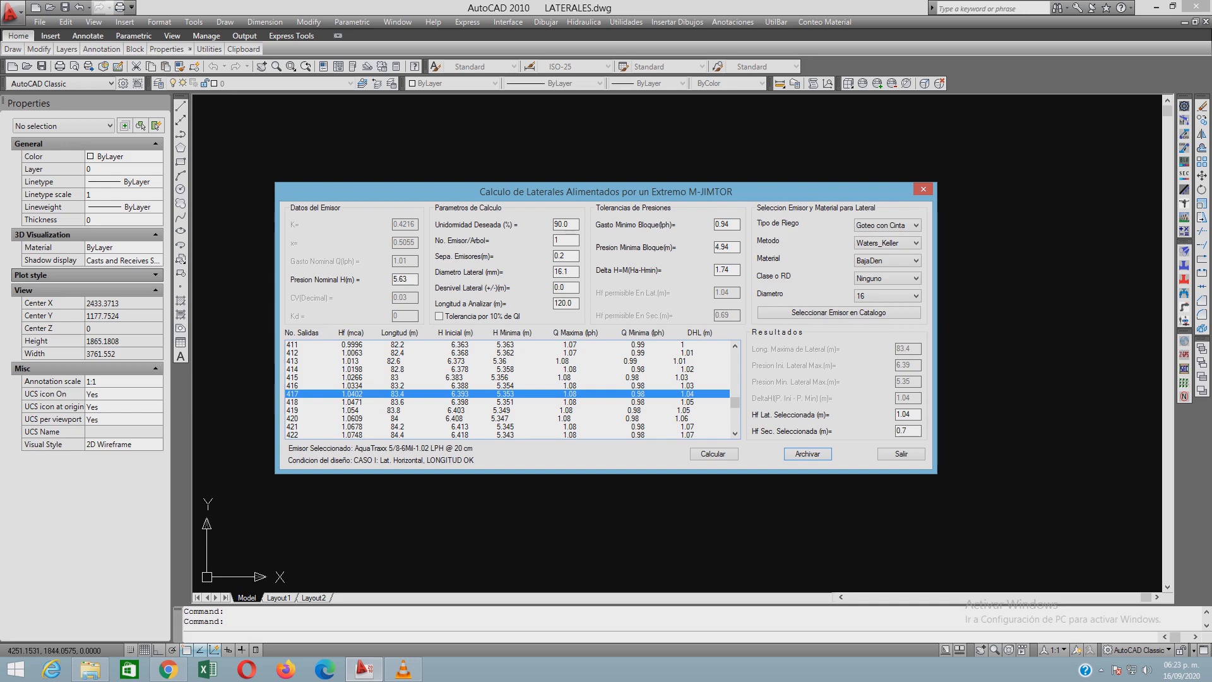
{"action": "key", "text": "Return"}
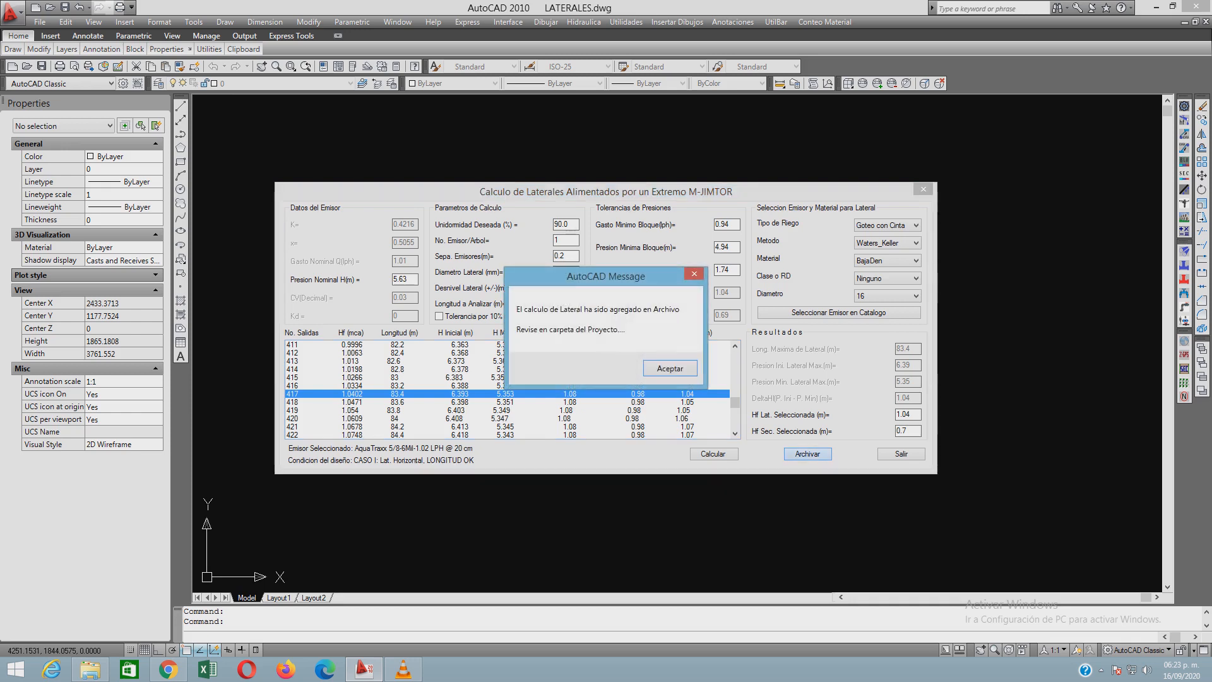
{"action": "key", "text": "Return"}
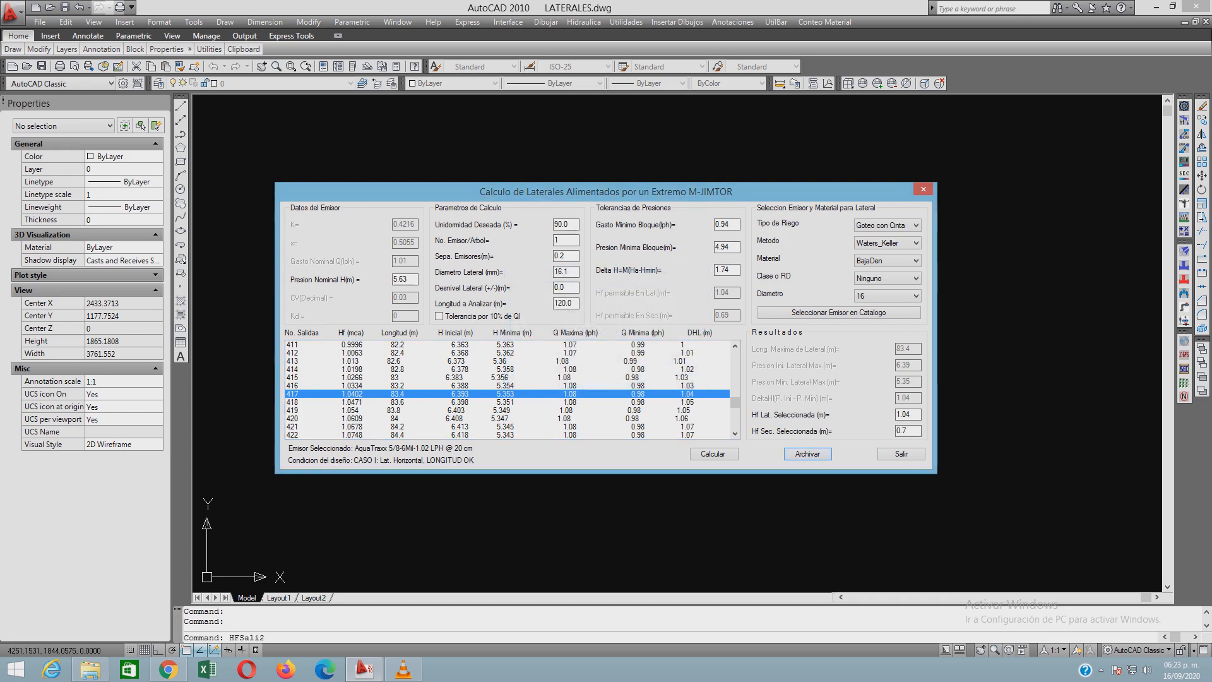
Set the emitter's nominal pressure to 7.03 m, recalculate the lateral and check the allowable pressure difference
{"action": "double_click", "coordinate": [401, 280]}
{"action": "type", "text": "7.03"}
{"action": "key", "text": "Return"}
{"action": "left_click", "coordinate": [713, 453]}
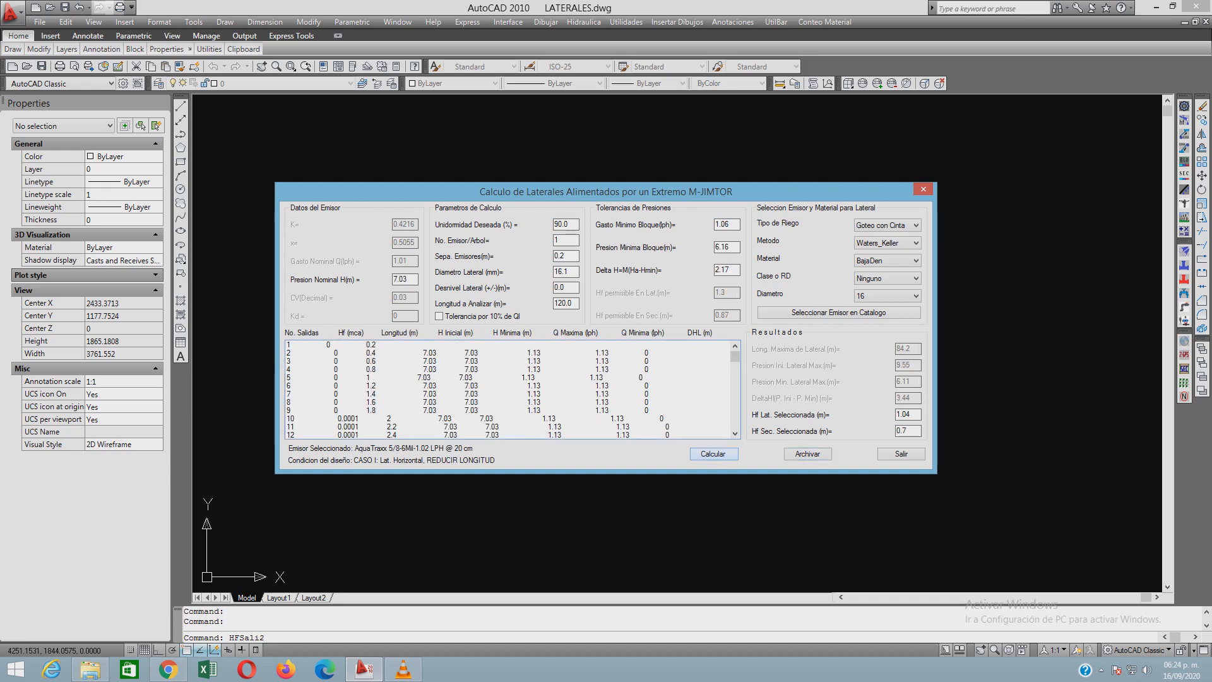
{"action": "double_click", "coordinate": [722, 269]}
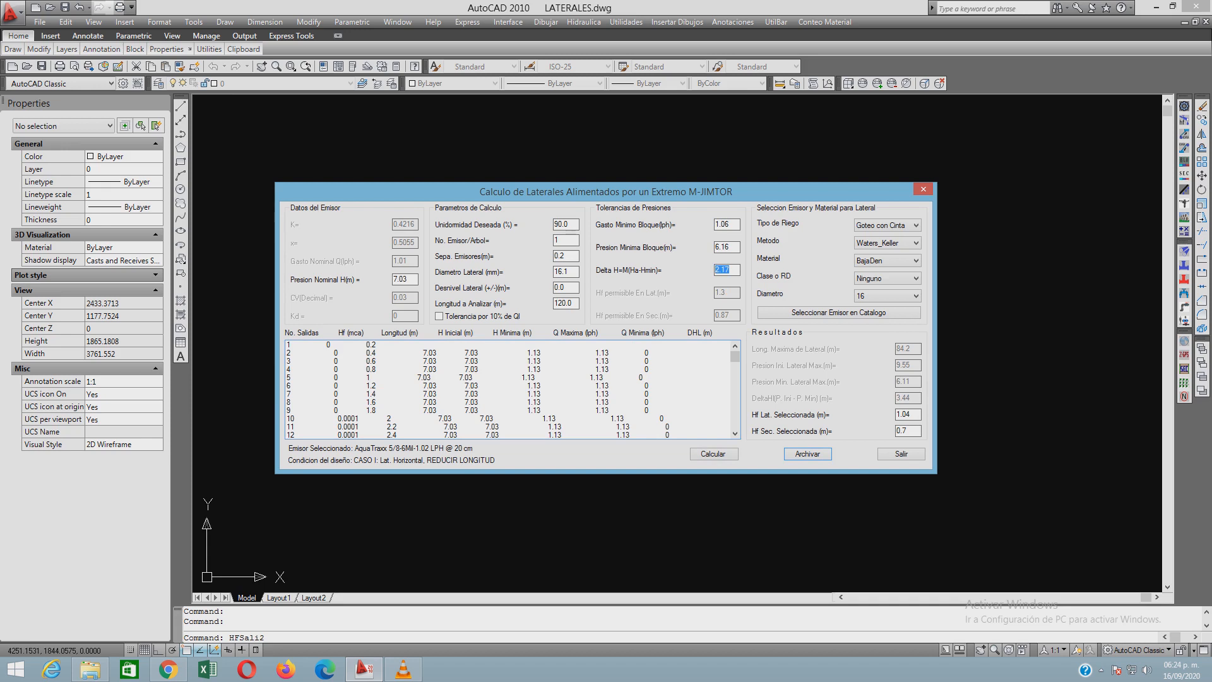
Compare the outlet results for lateral lengths between 84.2 m and 85 m, outlets 421 to 425
{"action": "left_click_drag", "start_coordinate": [735, 356], "coordinate": [735, 405]}
{"action": "left_click", "coordinate": [507, 369]}
{"action": "scroll", "coordinate": [507, 389], "scroll_direction": "up", "scroll_amount": 3}
{"action": "scroll", "coordinate": [508, 389], "scroll_direction": "up", "scroll_amount": 3}
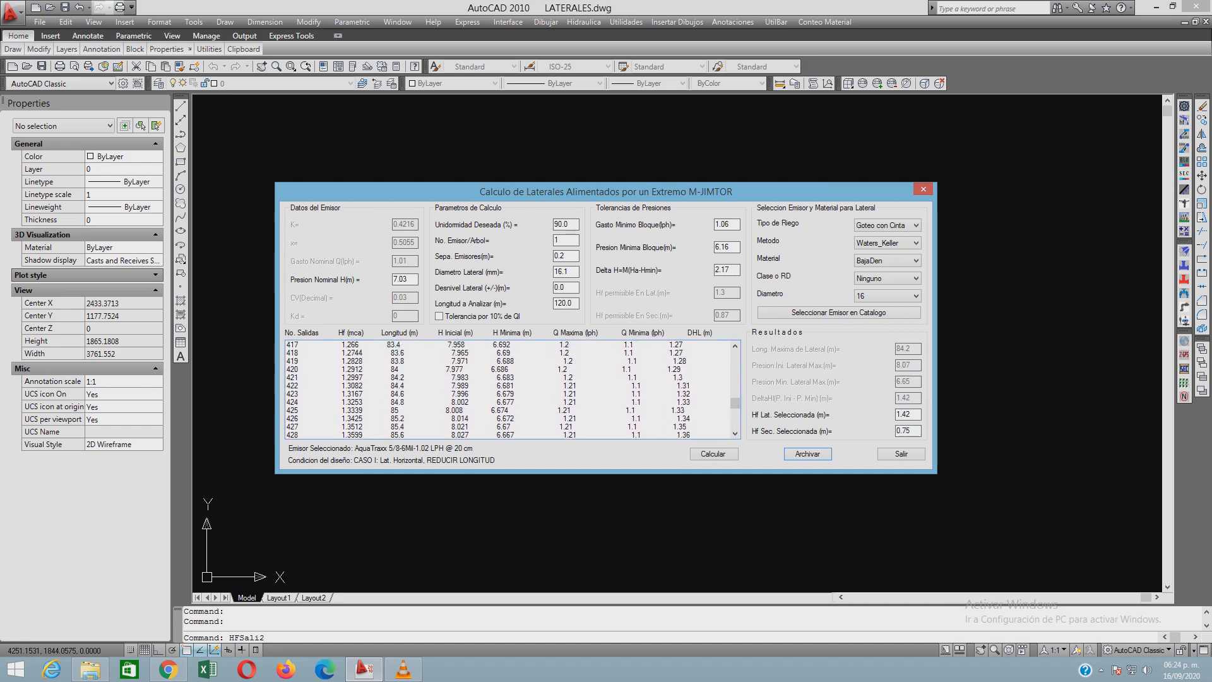
{"action": "left_click", "coordinate": [507, 377]}
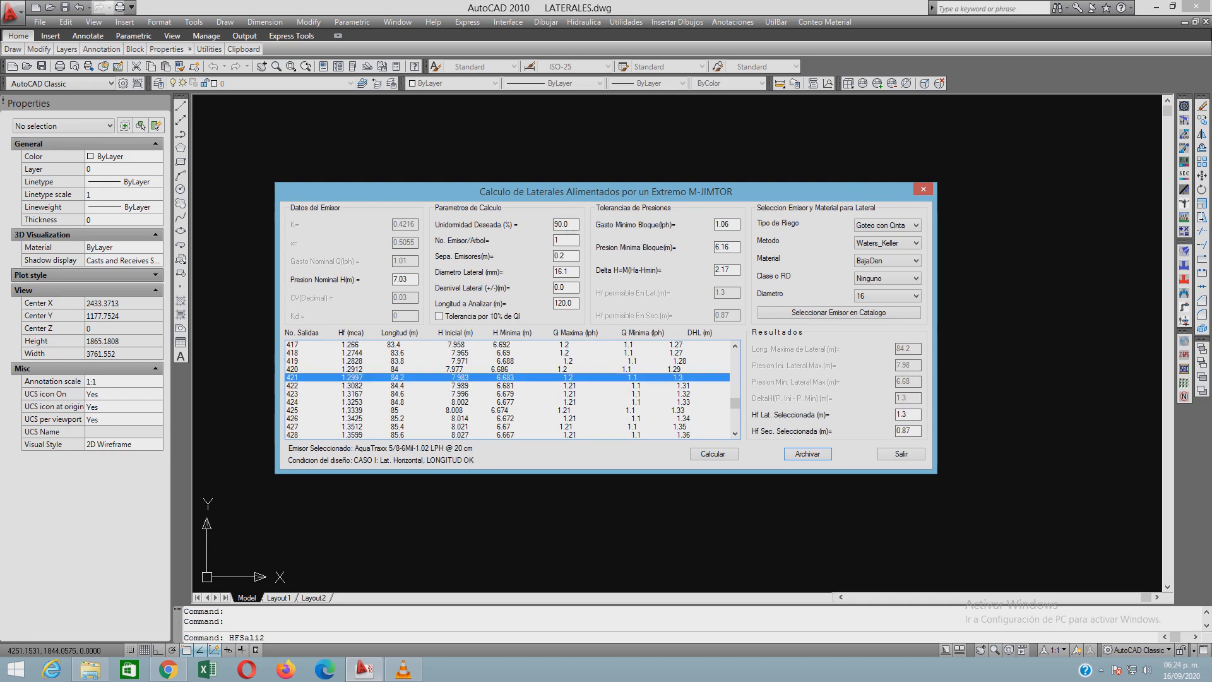
{"action": "key", "text": "Down"}
{"action": "key", "text": "Down"}
{"action": "key", "text": "Down"}
{"action": "key", "text": "Down"}
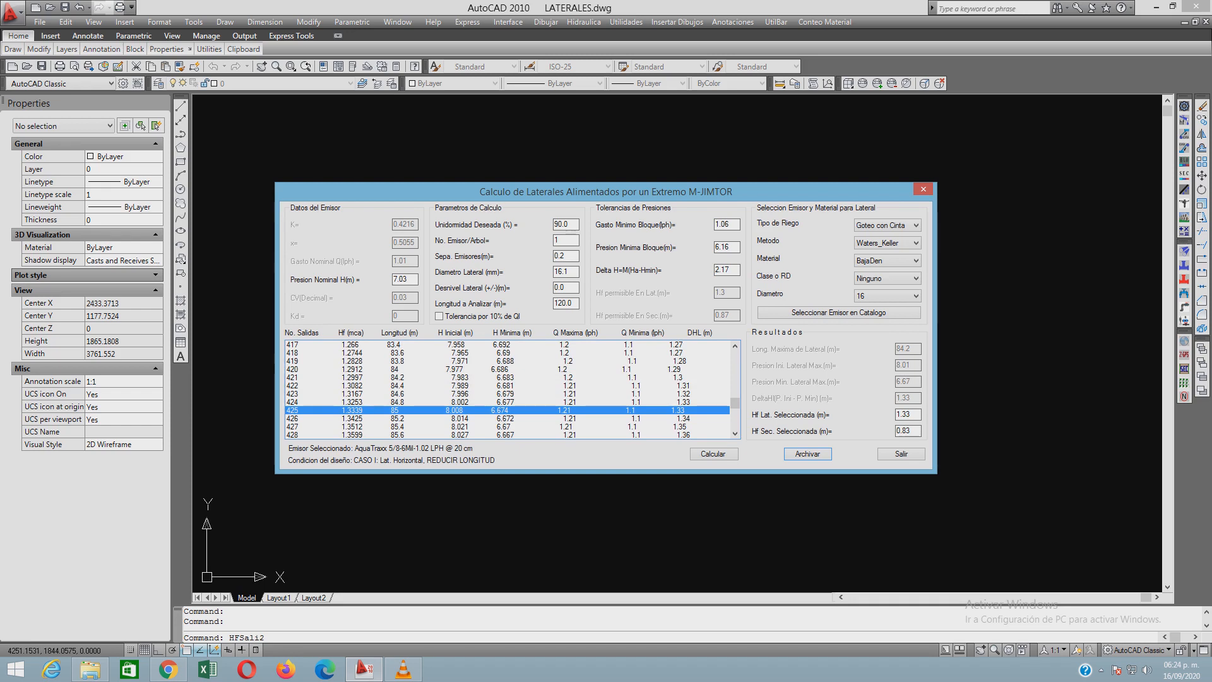
{"action": "left_click", "coordinate": [507, 377]}
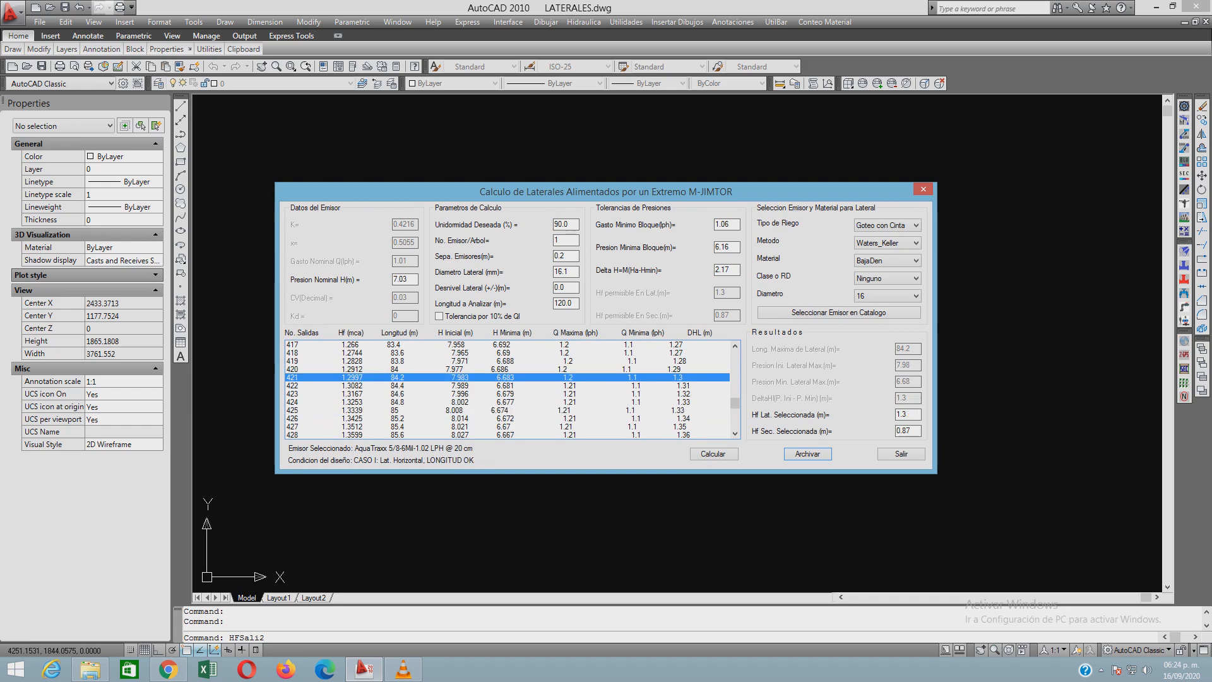
Check the 120 m lateral at outlet 600 against the allowable pressure difference Delta H
{"action": "left_click_drag", "start_coordinate": [735, 402], "coordinate": [735, 425]}
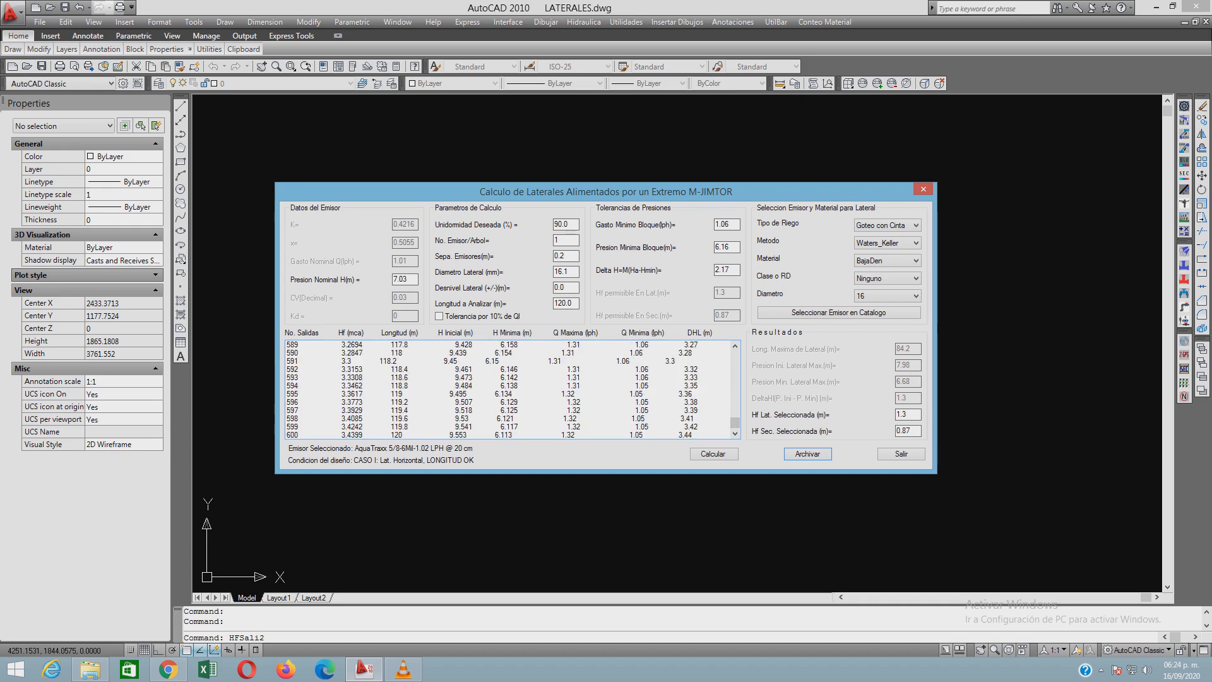
{"action": "left_click", "coordinate": [507, 434]}
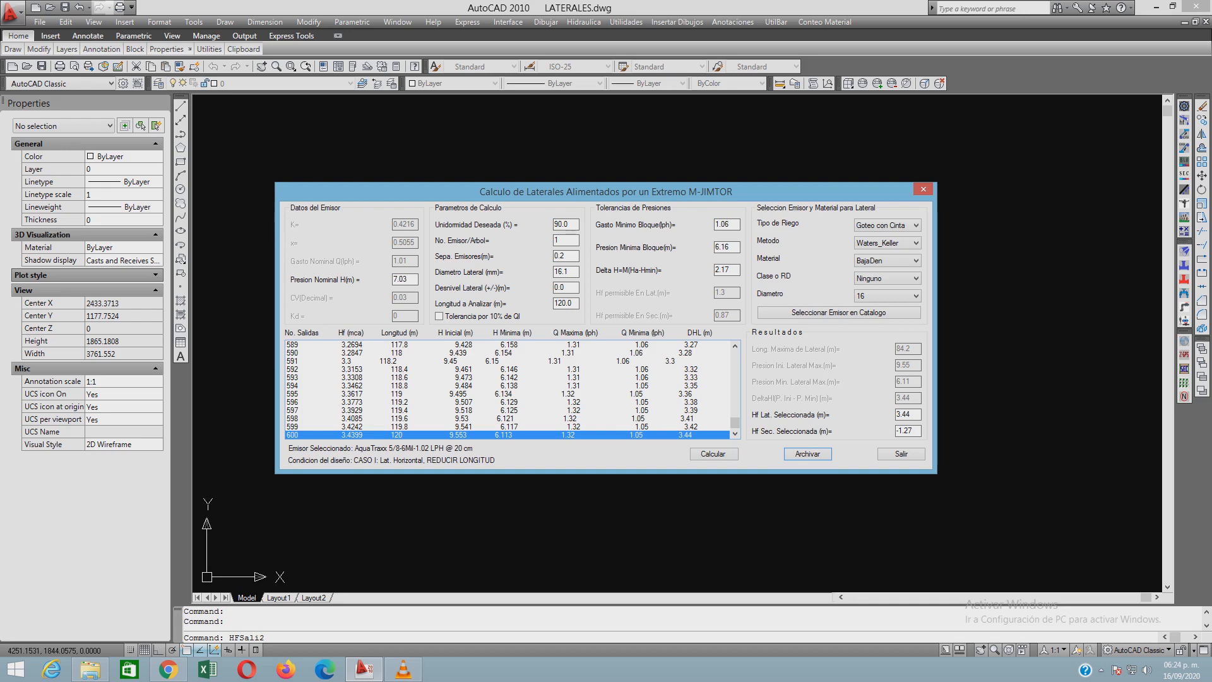
{"action": "double_click", "coordinate": [722, 270]}
Select the 84.2 m lateral at outlet 421 in the results and archive the calculation
{"action": "scroll", "coordinate": [509, 390], "scroll_direction": "up", "scroll_amount": 4}
{"action": "scroll", "coordinate": [509, 390], "scroll_direction": "up", "scroll_amount": 4}
{"action": "scroll", "coordinate": [509, 389], "scroll_direction": "up", "scroll_amount": 11}
{"action": "scroll", "coordinate": [508, 390], "scroll_direction": "up", "scroll_amount": 11}
{"action": "scroll", "coordinate": [508, 389], "scroll_direction": "up", "scroll_amount": 11}
{"action": "scroll", "coordinate": [509, 390], "scroll_direction": "up", "scroll_amount": 11}
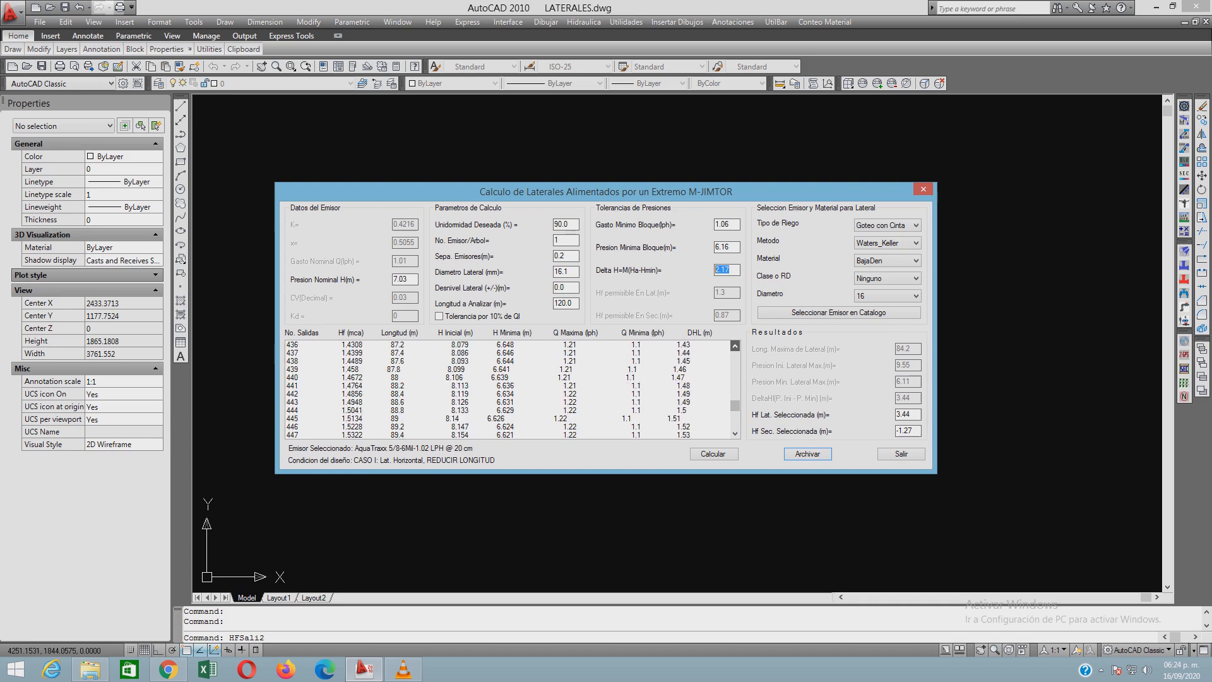
{"action": "scroll", "coordinate": [509, 389], "scroll_direction": "up", "scroll_amount": 3}
{"action": "scroll", "coordinate": [508, 390], "scroll_direction": "up", "scroll_amount": 3}
{"action": "left_click", "coordinate": [508, 361]}
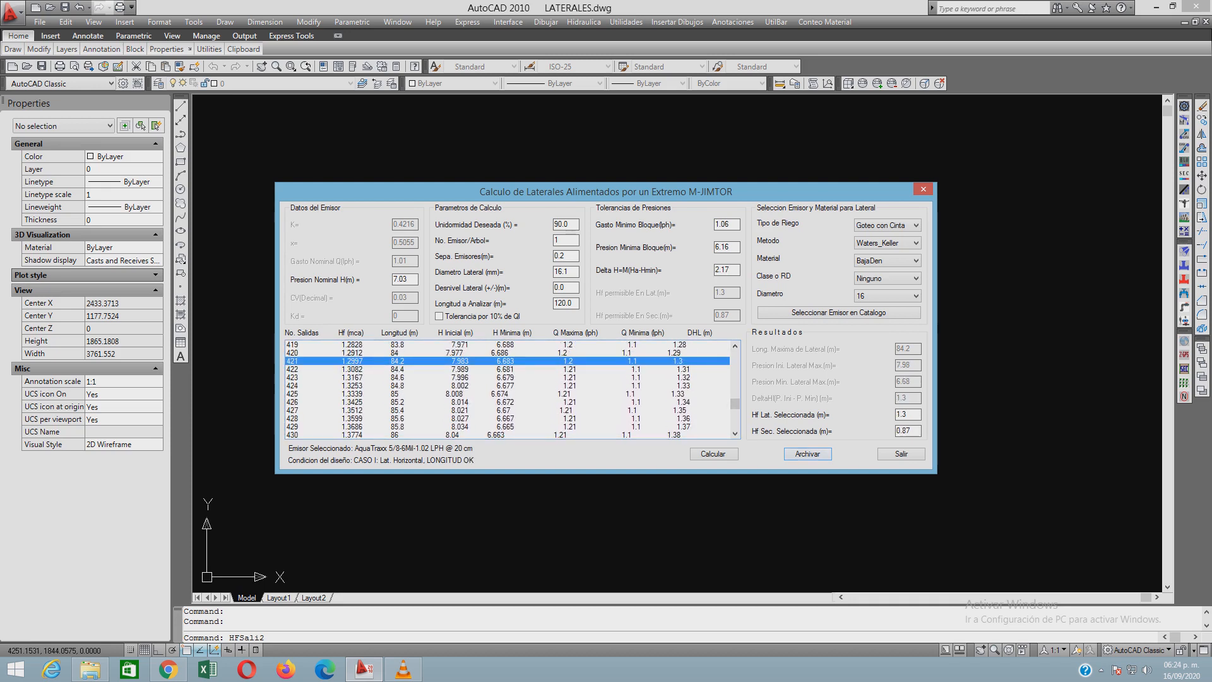
{"action": "key", "text": "Return"}
{"action": "key", "text": "Return"}
Set the lateral's elevation difference to 1.0 m and recalculate it
{"action": "double_click", "coordinate": [559, 287]}
{"action": "type", "text": "1.0"}
{"action": "key", "text": "Return"}
{"action": "key", "text": "Return"}
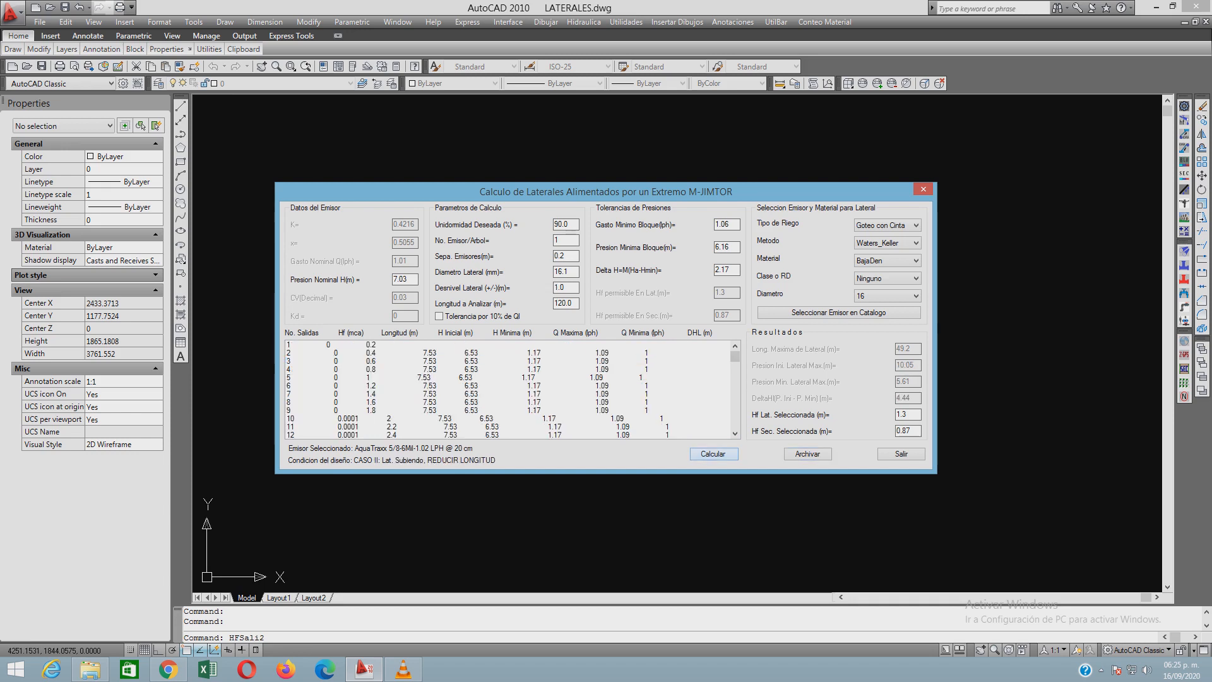
Select the 50 m lateral at outlet 250 in the uphill results and archive the calculation
{"action": "left_click_drag", "start_coordinate": [735, 356], "coordinate": [734, 382]}
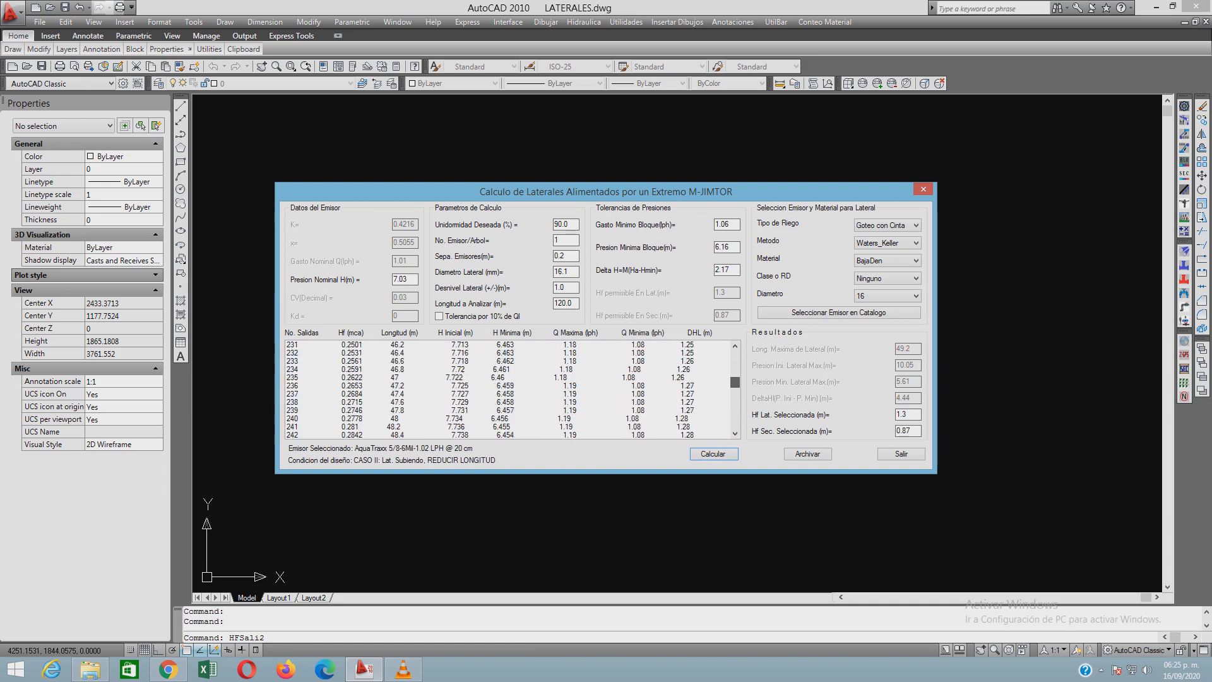
{"action": "scroll", "coordinate": [735, 382], "scroll_direction": "down", "scroll_amount": 2}
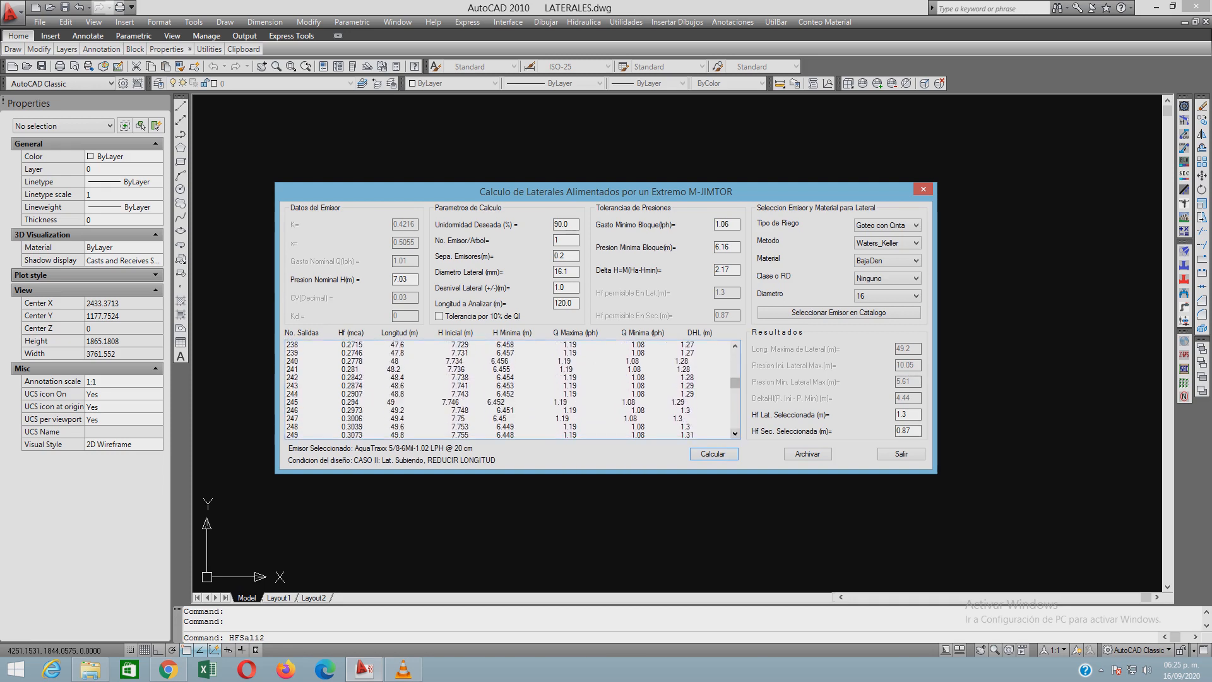
{"action": "left_click", "coordinate": [508, 402]}
{"action": "scroll", "coordinate": [508, 389], "scroll_direction": "down", "scroll_amount": 1}
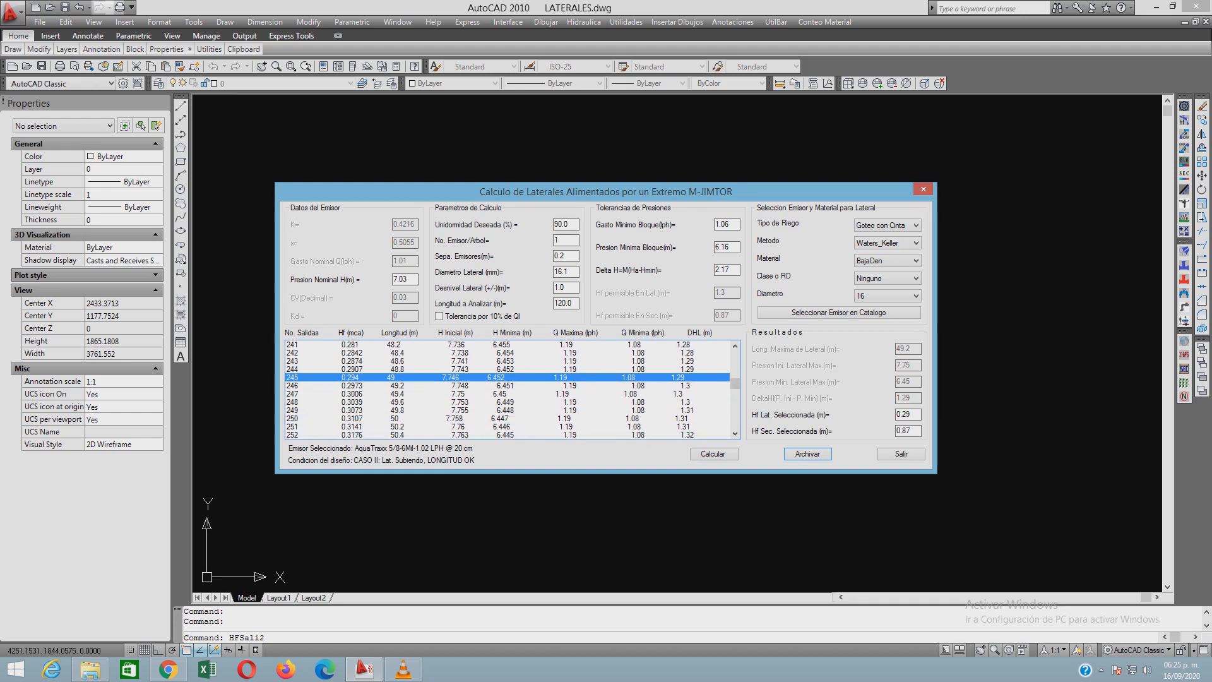
{"action": "left_click", "coordinate": [508, 418]}
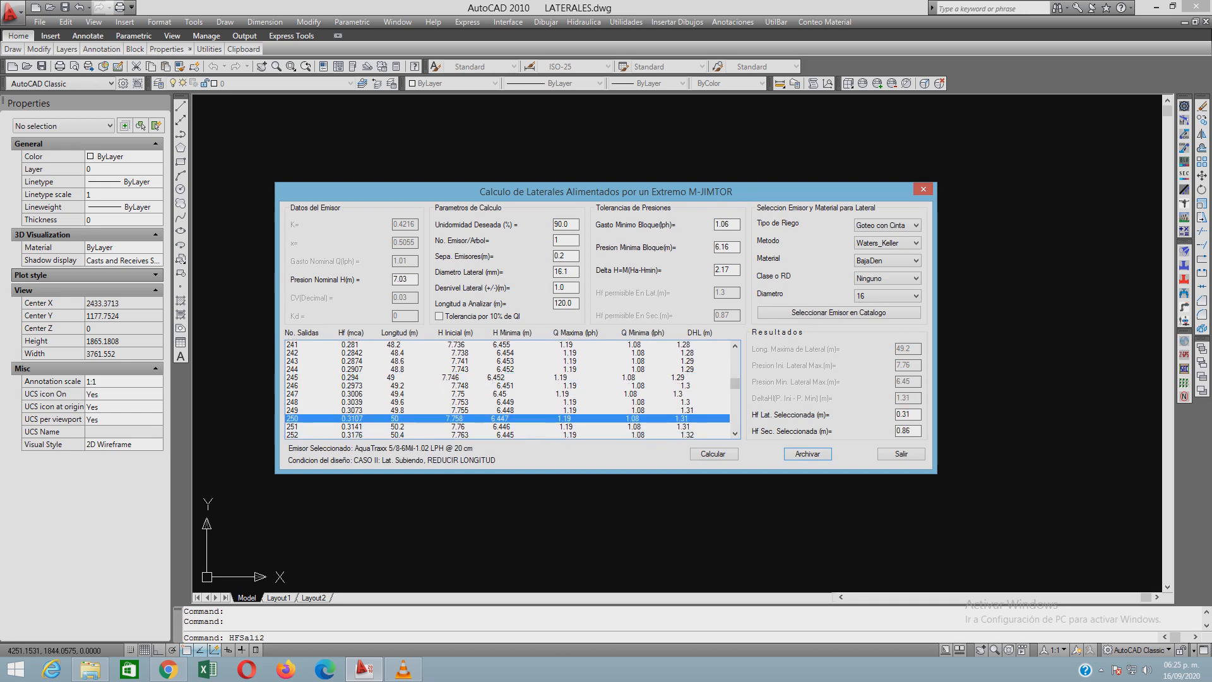
{"action": "scroll", "coordinate": [508, 390], "scroll_direction": "down", "scroll_amount": 1}
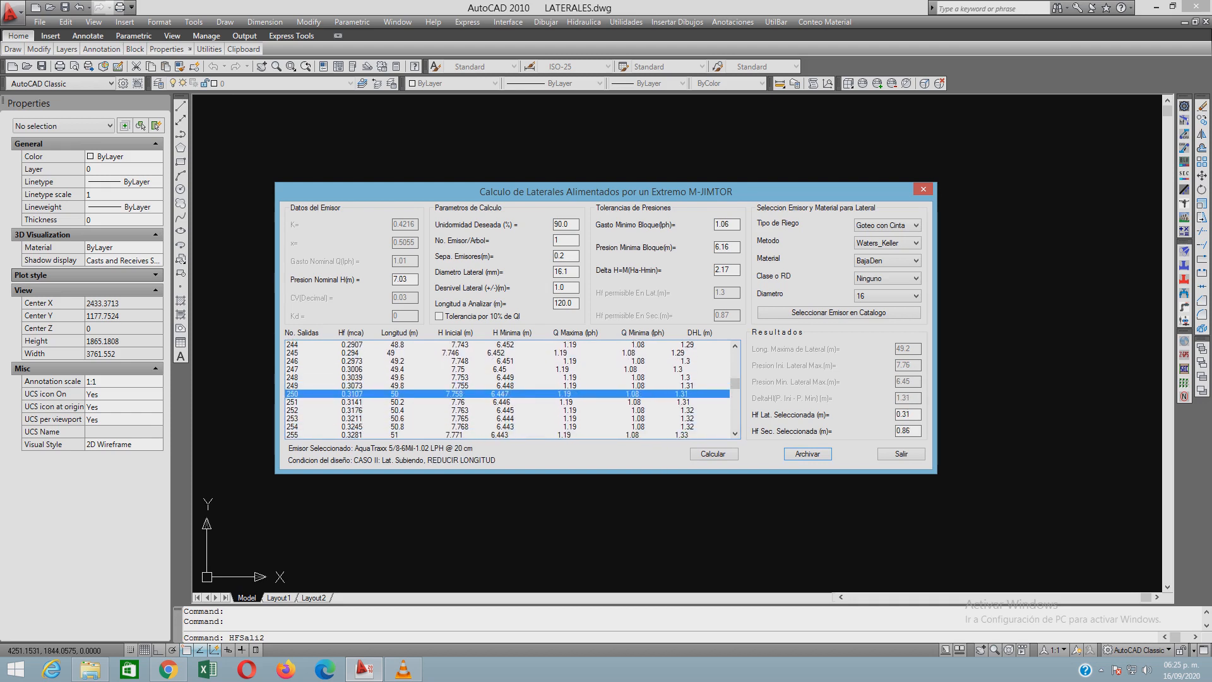
{"action": "key", "text": "Return"}
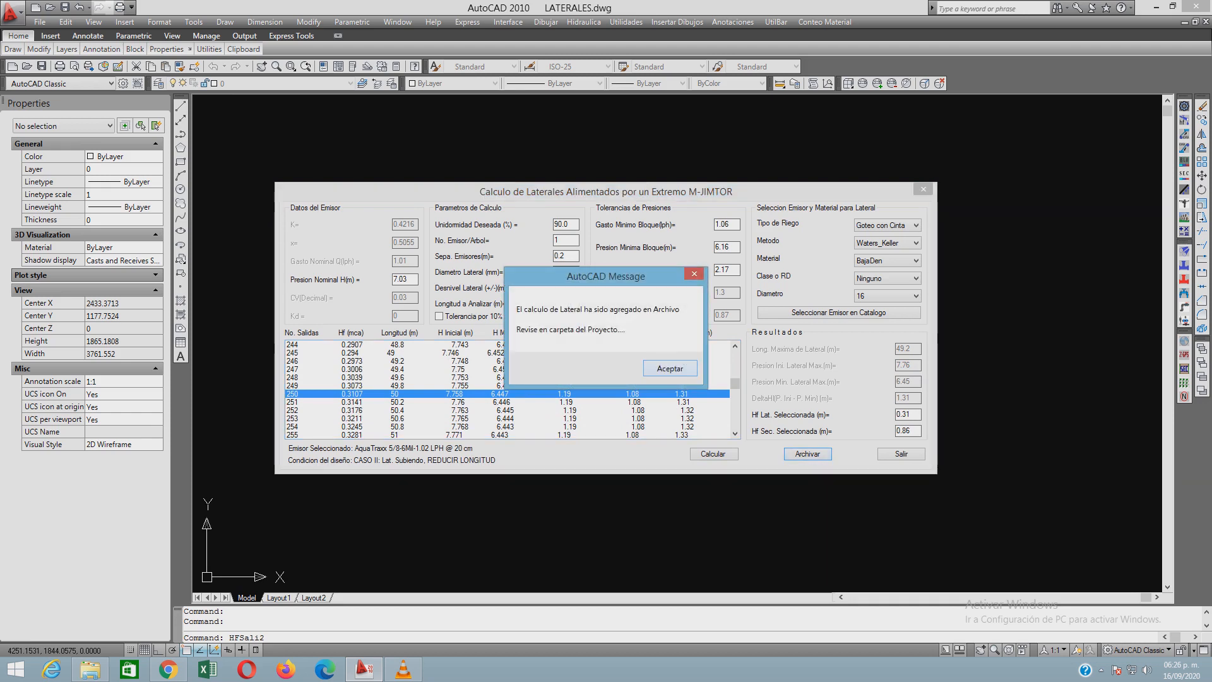
{"action": "key", "text": "Return"}
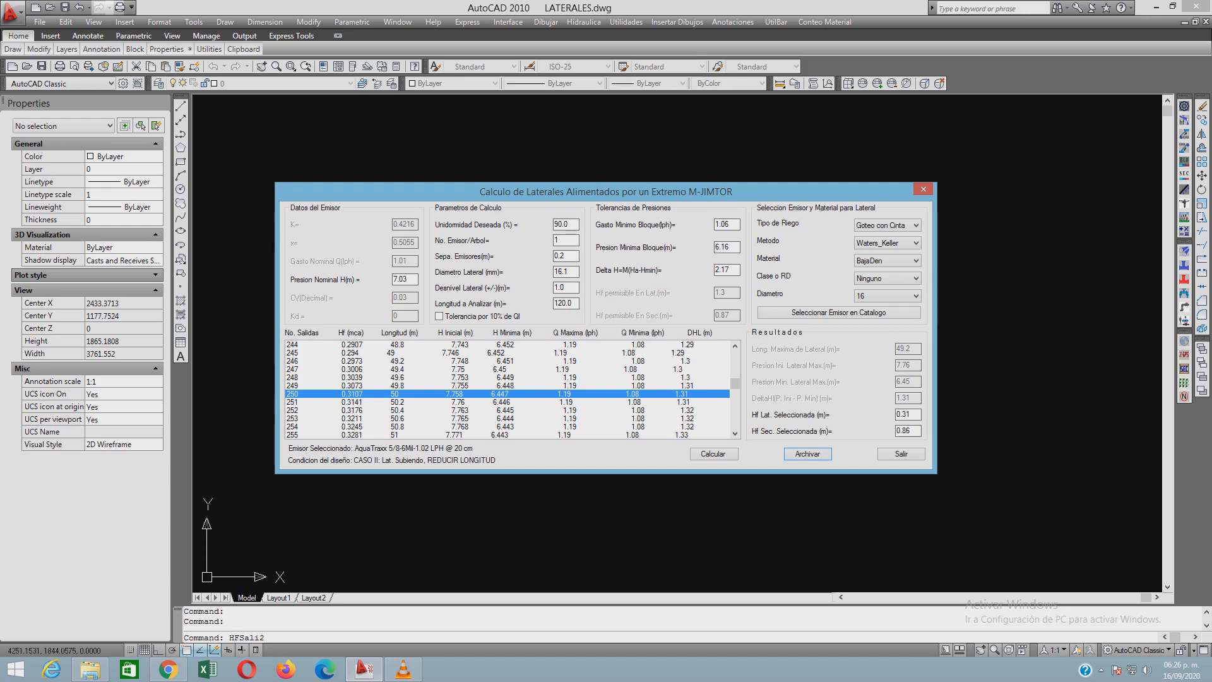
Set the lateral's elevation difference to -1.0 m and recalculate it
{"action": "double_click", "coordinate": [559, 287]}
{"action": "type", "text": "-1."}
{"action": "left_click", "coordinate": [713, 454]}
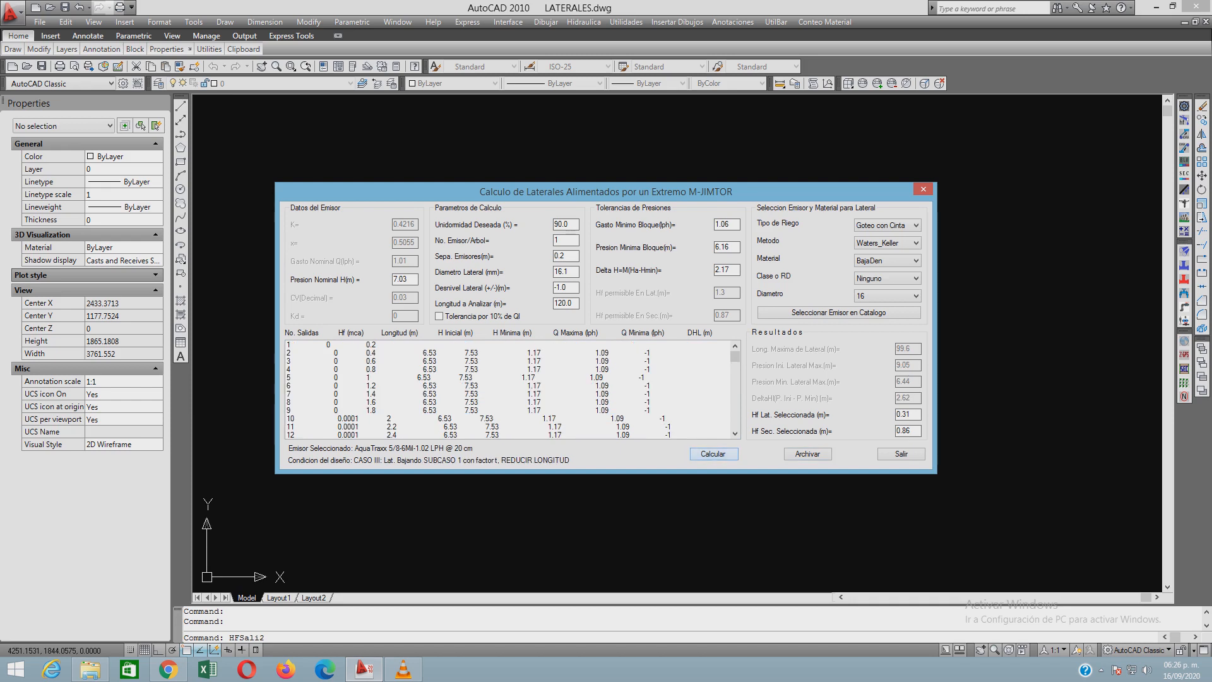
Compare the downhill results for lateral lengths from 95 m to 100 m against the allowable pressure difference
{"action": "left_click_drag", "start_coordinate": [734, 357], "coordinate": [735, 409]}
{"action": "left_click", "coordinate": [507, 418]}
{"action": "scroll", "coordinate": [508, 389], "scroll_direction": "down", "scroll_amount": 3}
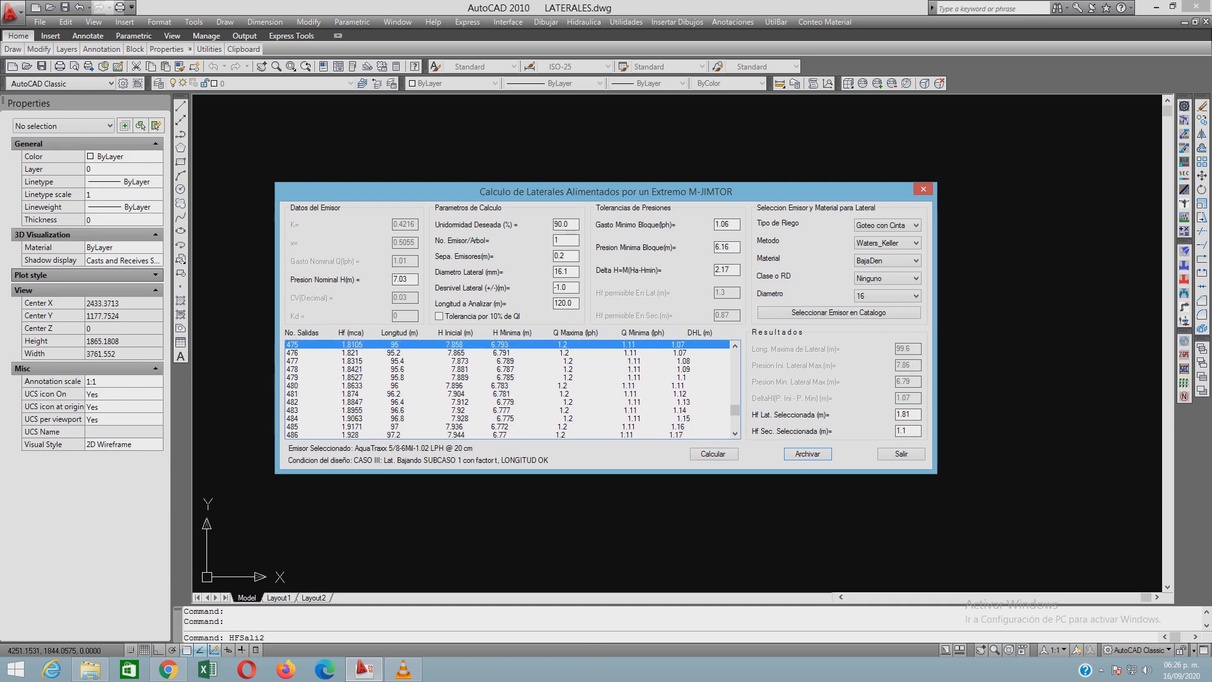
{"action": "scroll", "coordinate": [507, 389], "scroll_direction": "down", "scroll_amount": 1}
{"action": "left_click", "coordinate": [507, 386]}
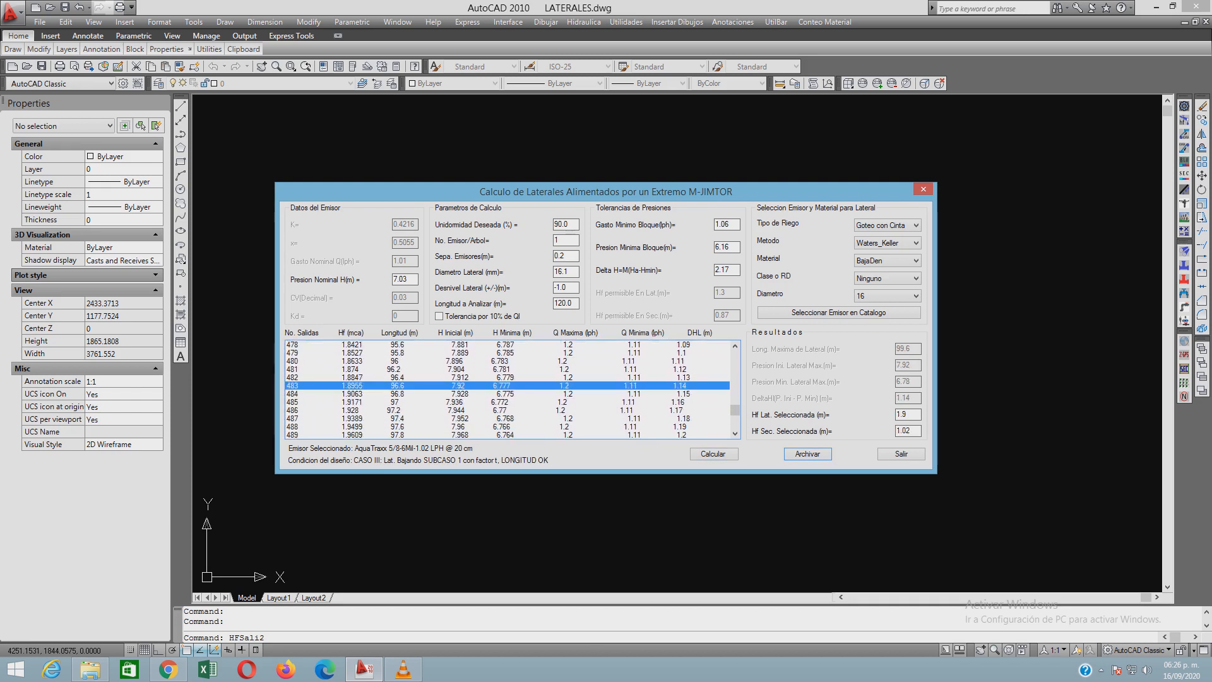
{"action": "scroll", "coordinate": [507, 389], "scroll_direction": "down", "scroll_amount": 4}
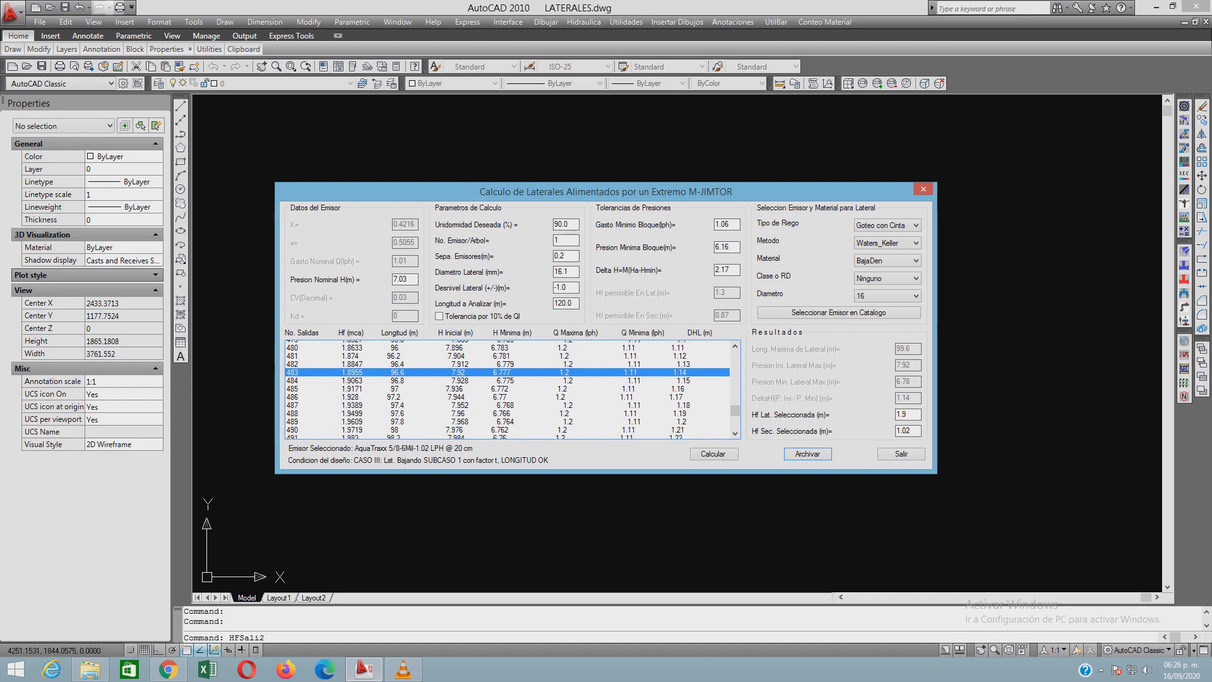
{"action": "scroll", "coordinate": [507, 389], "scroll_direction": "down", "scroll_amount": 1}
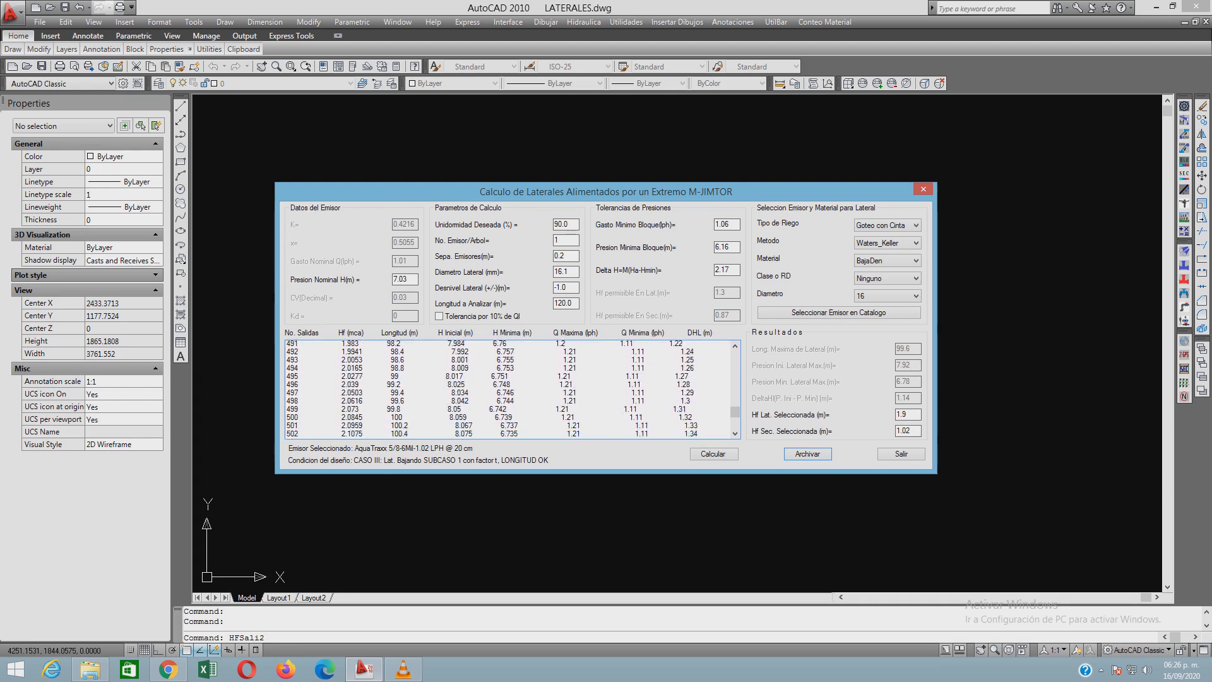
{"action": "left_click", "coordinate": [507, 402]}
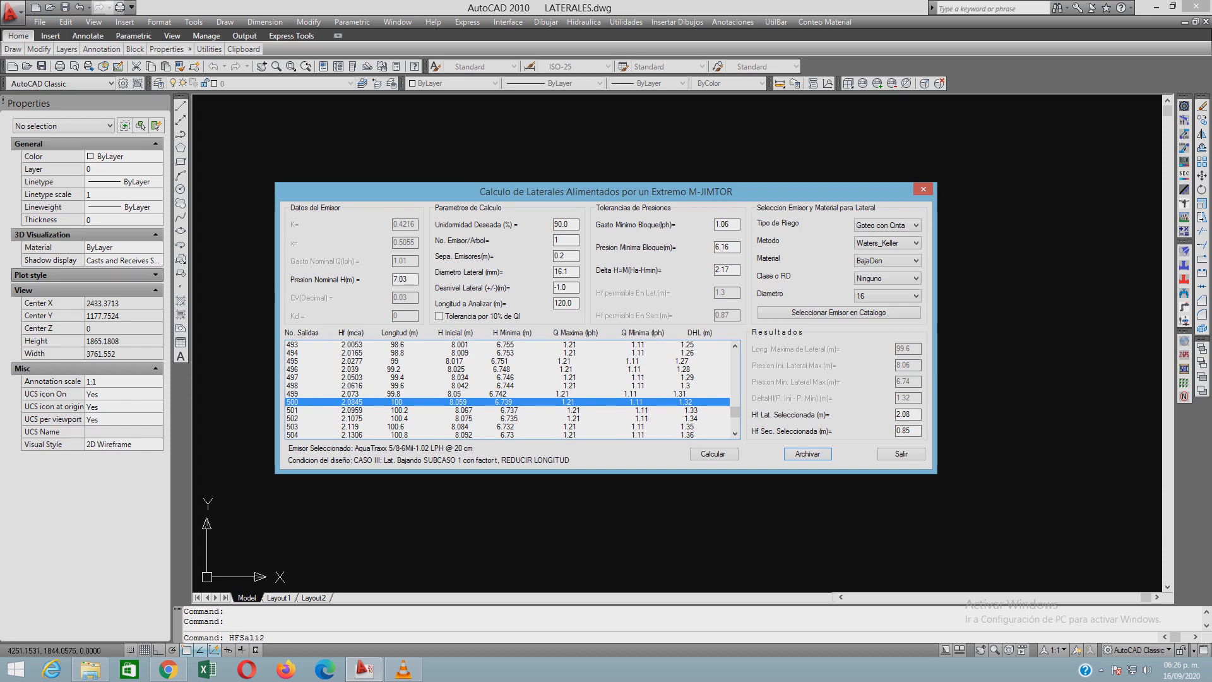
{"action": "left_click", "coordinate": [507, 385]}
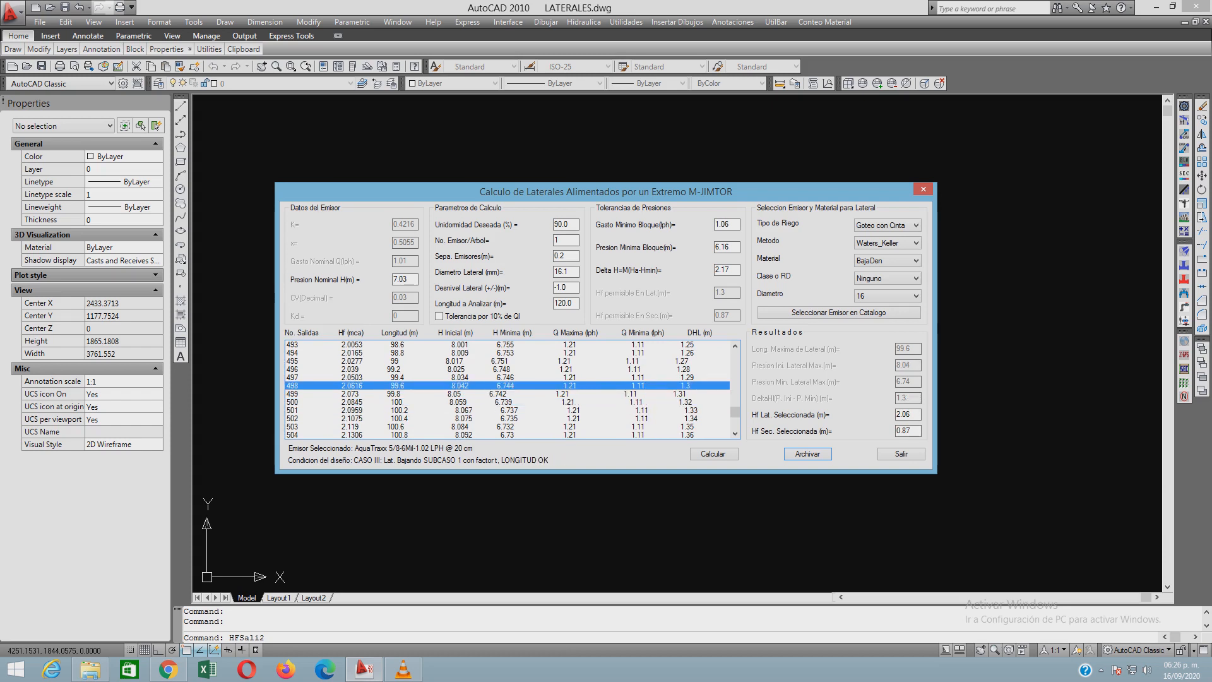
{"action": "left_click", "coordinate": [507, 402]}
{"action": "left_click", "coordinate": [507, 385]}
{"action": "left_click", "coordinate": [507, 402]}
{"action": "double_click", "coordinate": [722, 270]}
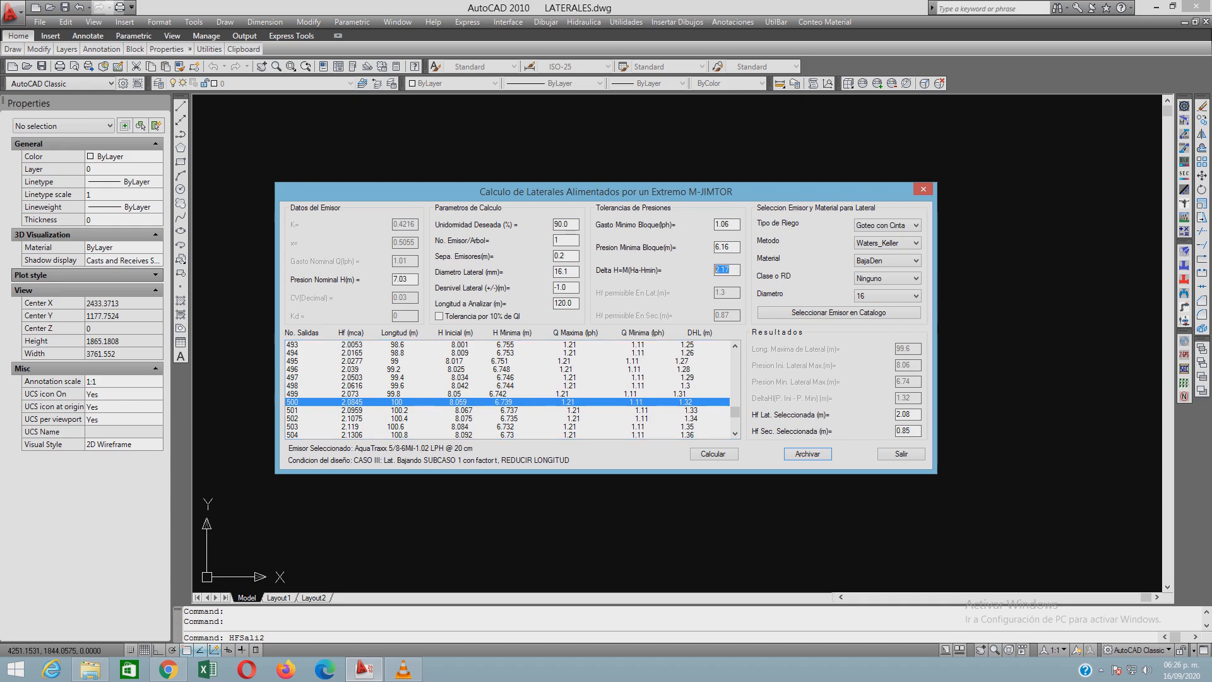
Select the 100 m lateral at outlet 500 in the downhill results and archive the calculation
{"action": "key", "text": "Tab"}
{"action": "key", "text": "Tab"}
{"action": "left_click", "coordinate": [508, 394]}
{"action": "left_click", "coordinate": [507, 402]}
{"action": "left_click", "coordinate": [793, 454]}
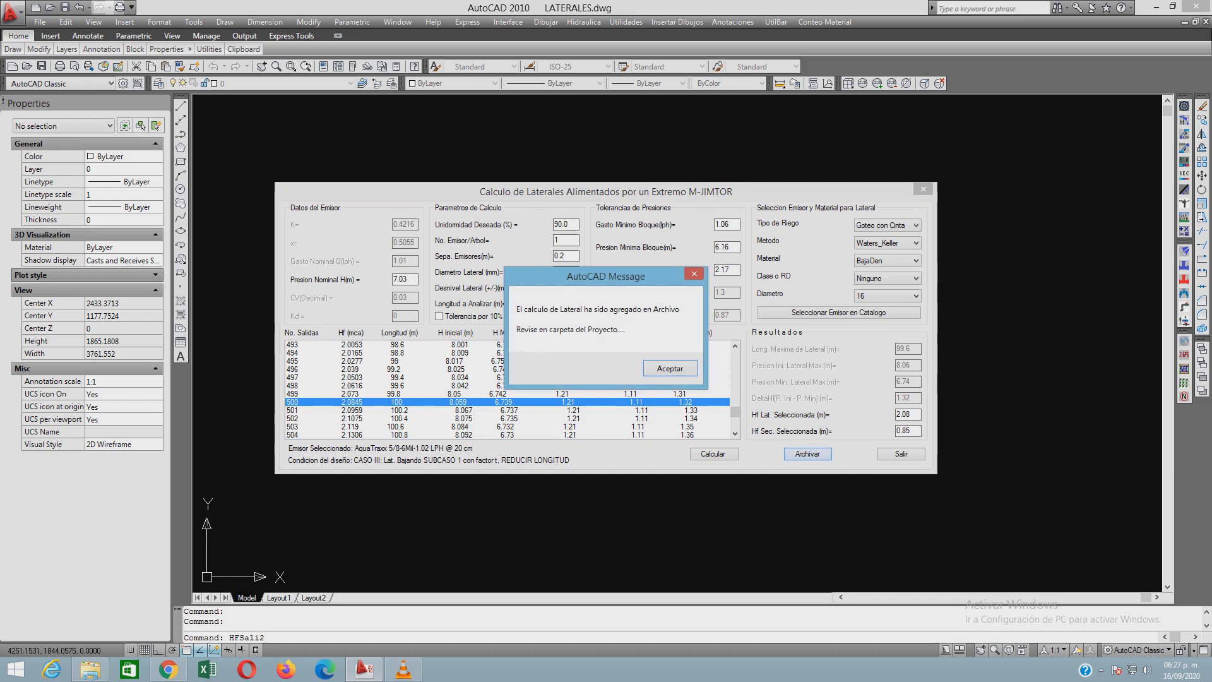
{"action": "key", "text": "Return"}
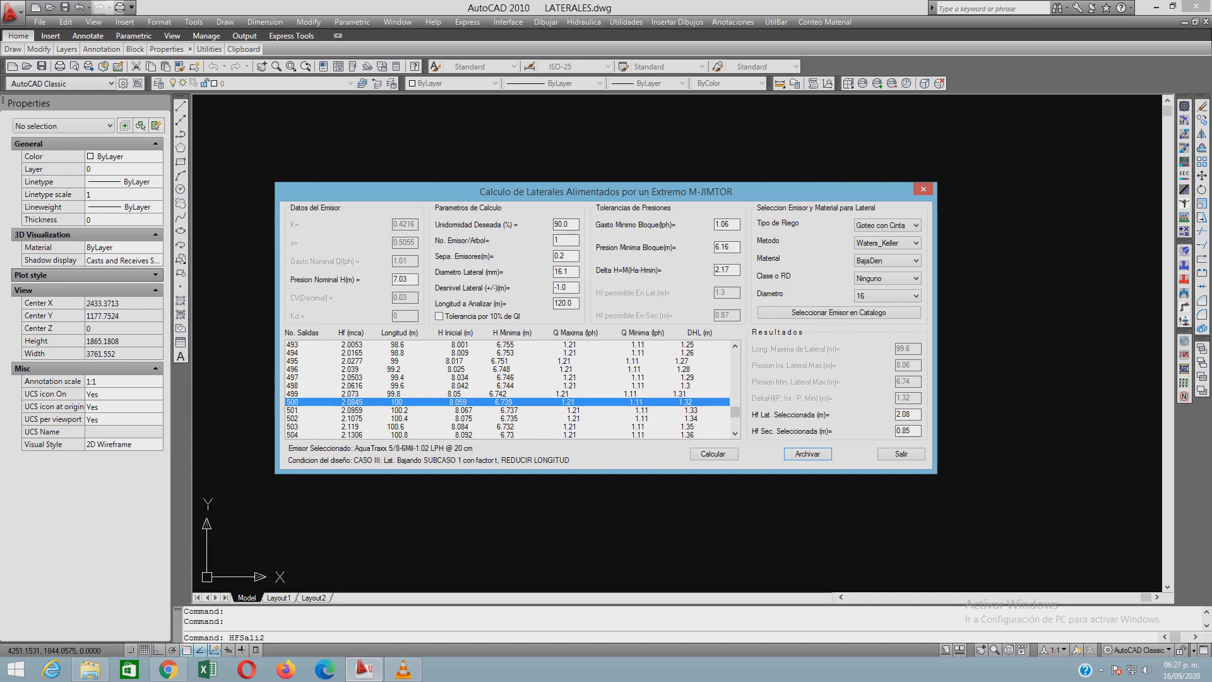
Recalculate the lateral with an elevation difference of -2.0 m and archive the 110 m result at outlet 550
{"action": "key", "text": "shift+Home"}
{"action": "type", "text": "-2.0"}
{"action": "left_click", "coordinate": [714, 453]}
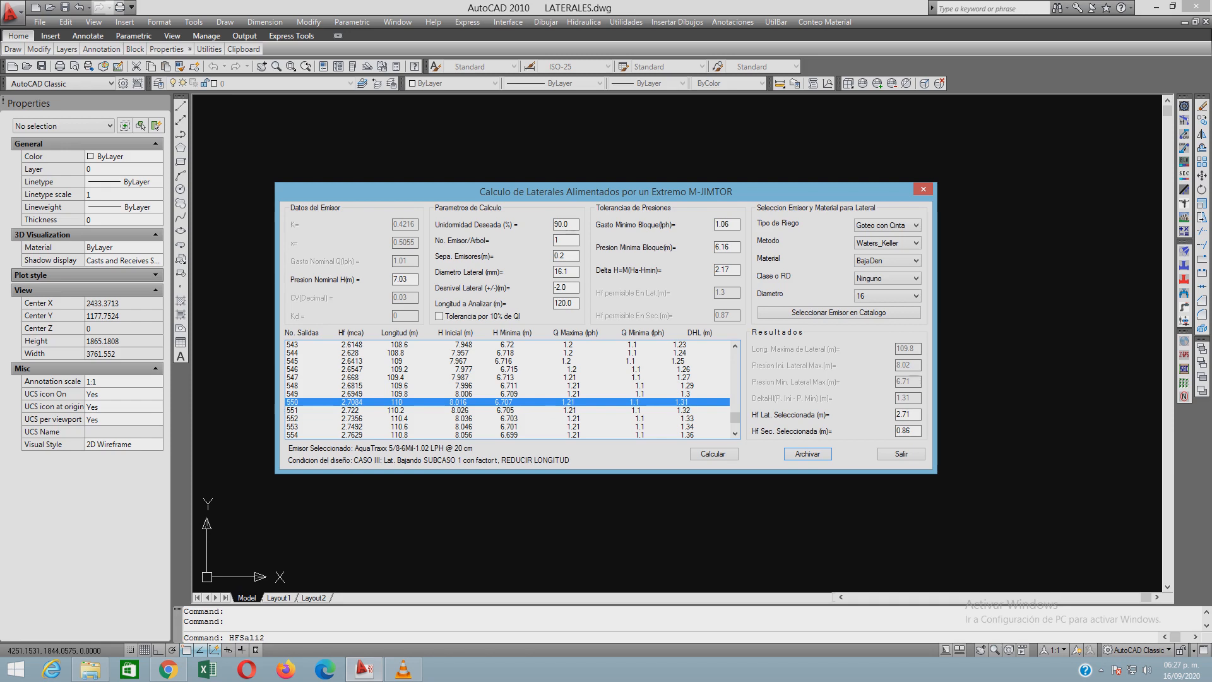
{"action": "key", "text": "Return"}
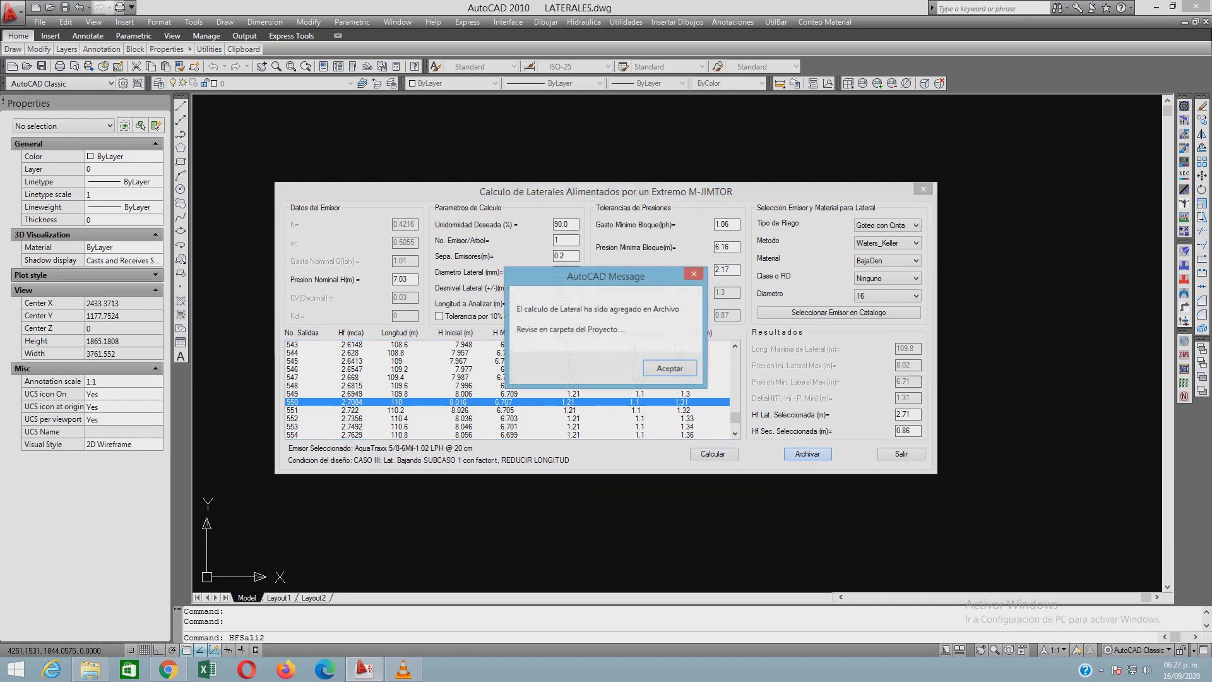
{"action": "key", "text": "Return"}
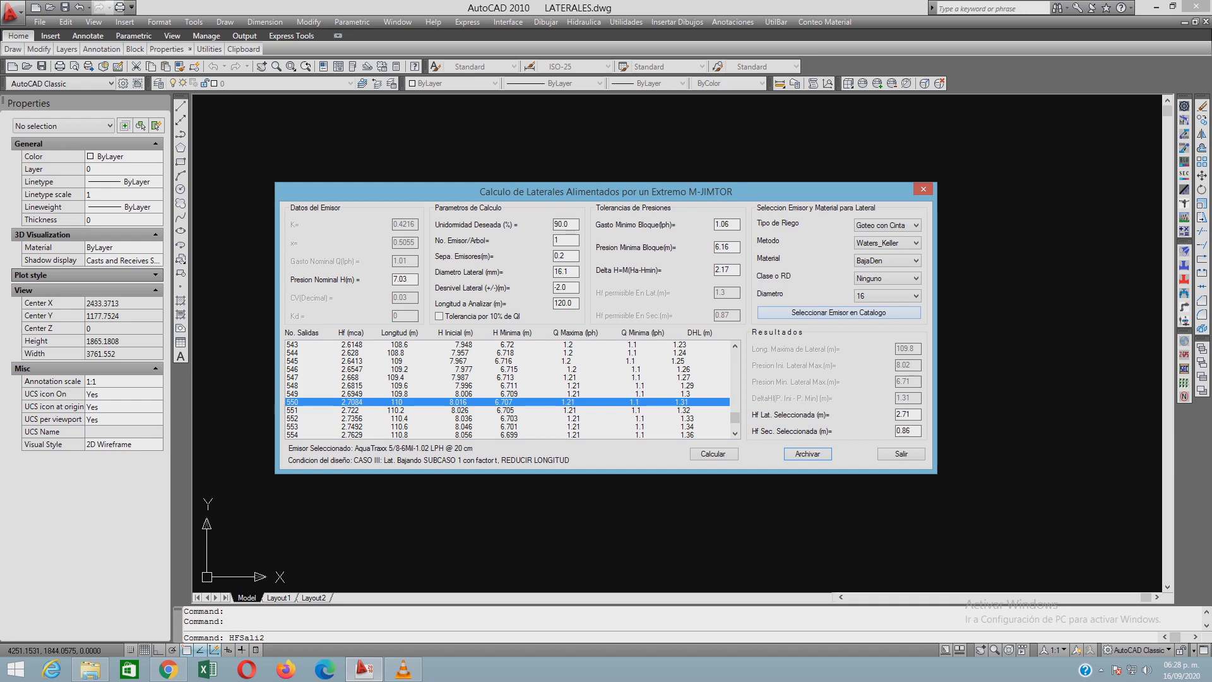
Select the Netafim Streamline 16040-1.0 LPH @ 20 cm drip emitter (Goteo line) from the emitter catalog
{"action": "left_click", "coordinate": [838, 312]}
{"action": "left_click", "coordinate": [476, 265]}
{"action": "left_click", "coordinate": [572, 329]}
{"action": "left_click", "coordinate": [559, 339]}
{"action": "scroll", "coordinate": [680, 297], "scroll_direction": "down", "scroll_amount": 10}
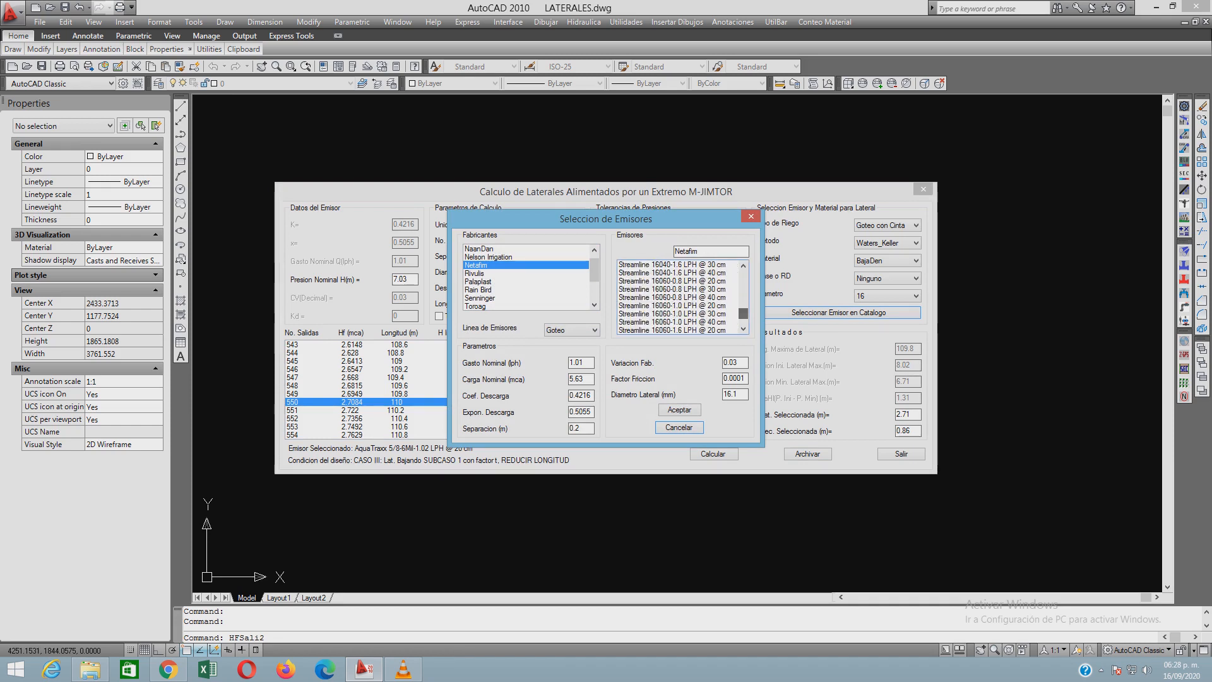
{"action": "left_click", "coordinate": [671, 272]}
{"action": "scroll", "coordinate": [672, 272], "scroll_direction": "up", "scroll_amount": 1}
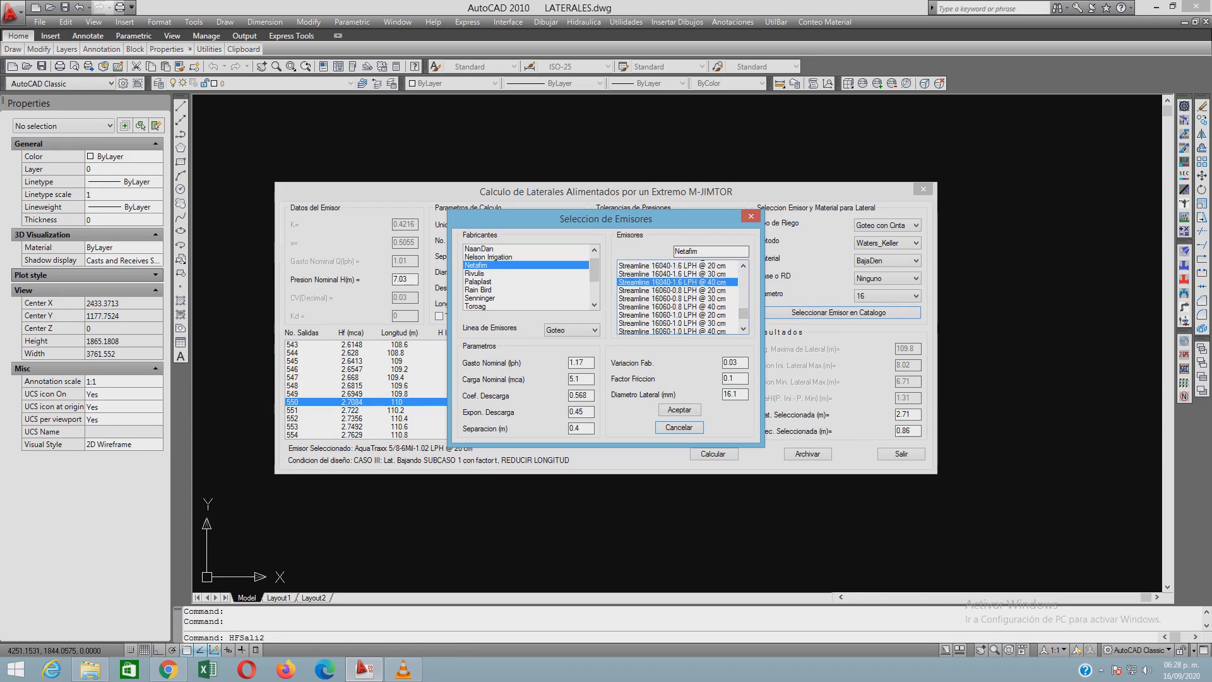
{"action": "left_click", "coordinate": [671, 280]}
{"action": "scroll", "coordinate": [672, 281], "scroll_direction": "up", "scroll_amount": 1}
{"action": "left_click", "coordinate": [671, 280]}
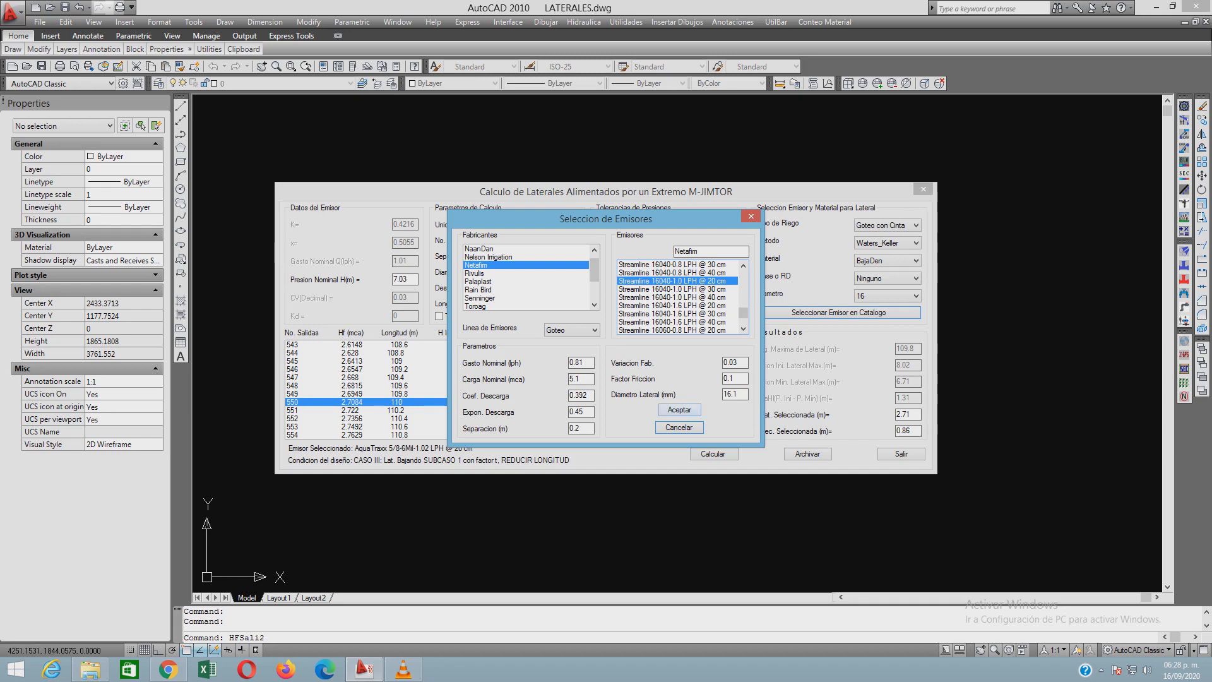
{"action": "key", "text": "Return"}
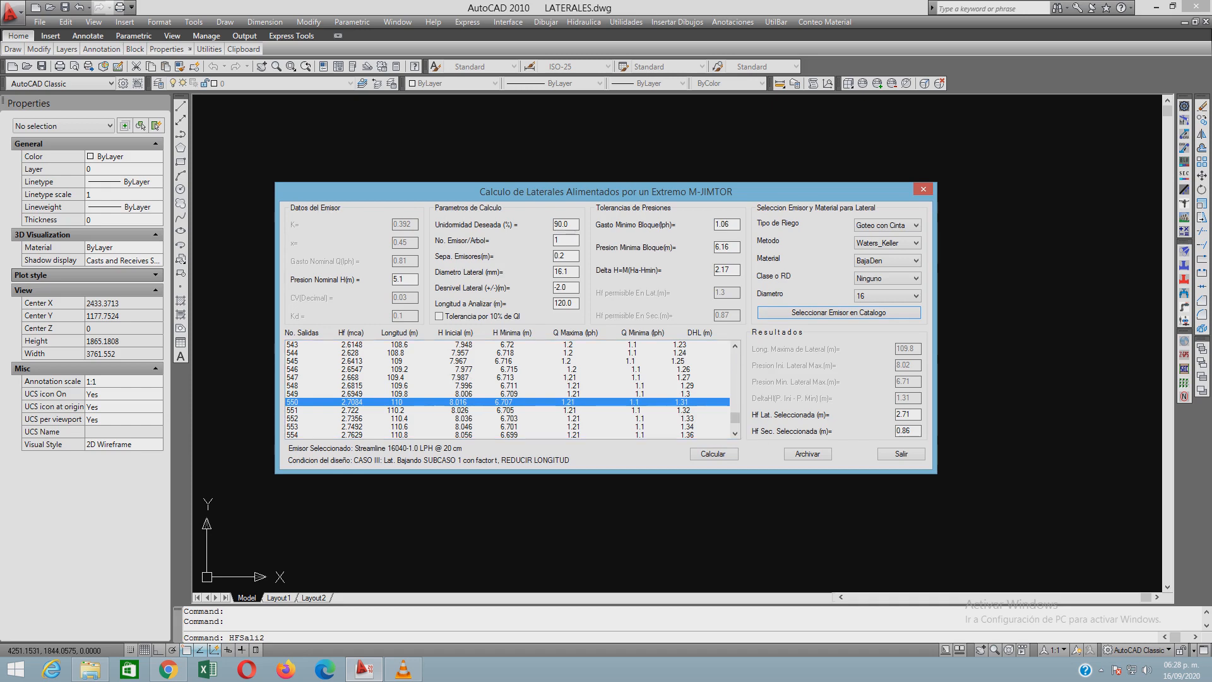
Recalculate the lateral with a nominal pressure of 6.0 m and an elevation difference of 0.0 m
{"action": "key", "text": "Tab"}
{"action": "type", "text": "6.0"}
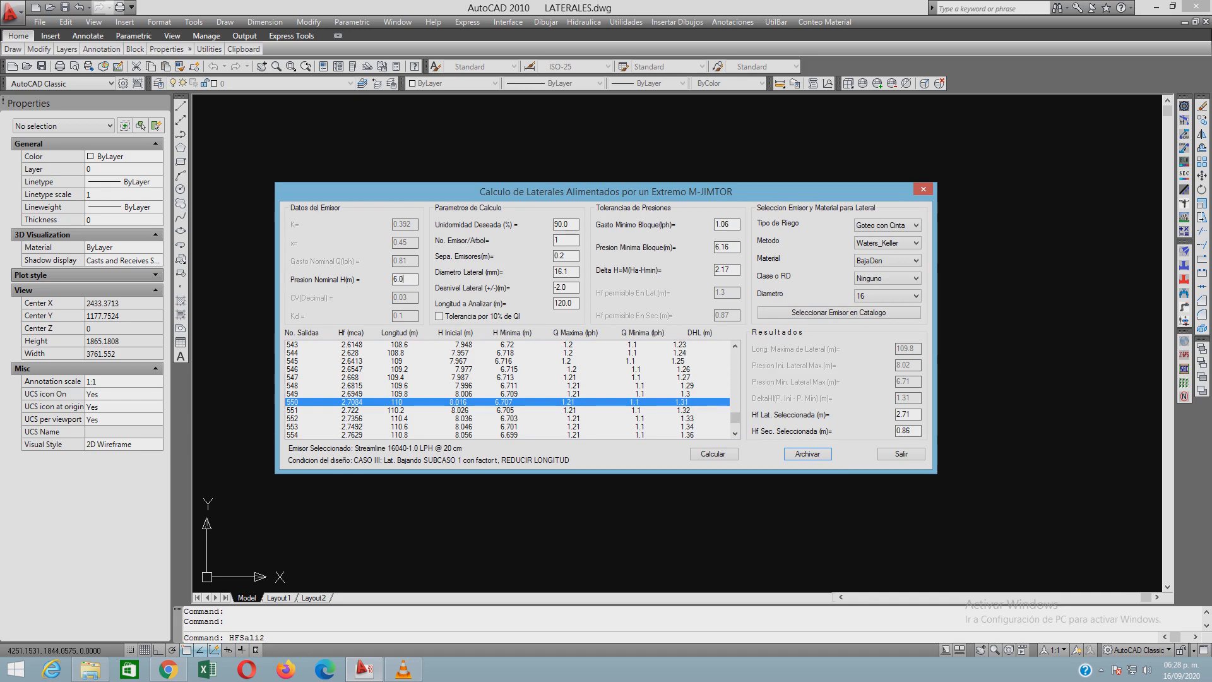
{"action": "double_click", "coordinate": [560, 287]}
{"action": "type", "text": "0.0"}
{"action": "left_click", "coordinate": [713, 454]}
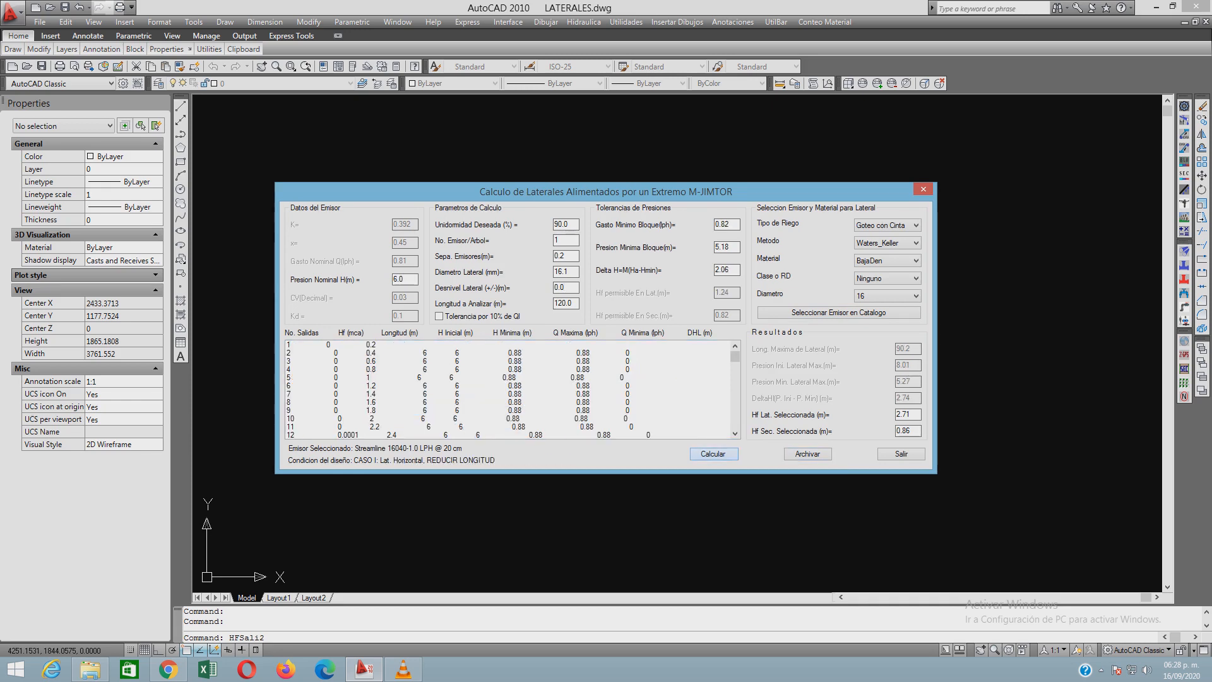
Select the 91 m lateral at outlet 455 in the horizontal results and archive the calculation
{"action": "left_click_drag", "start_coordinate": [735, 356], "coordinate": [734, 407]}
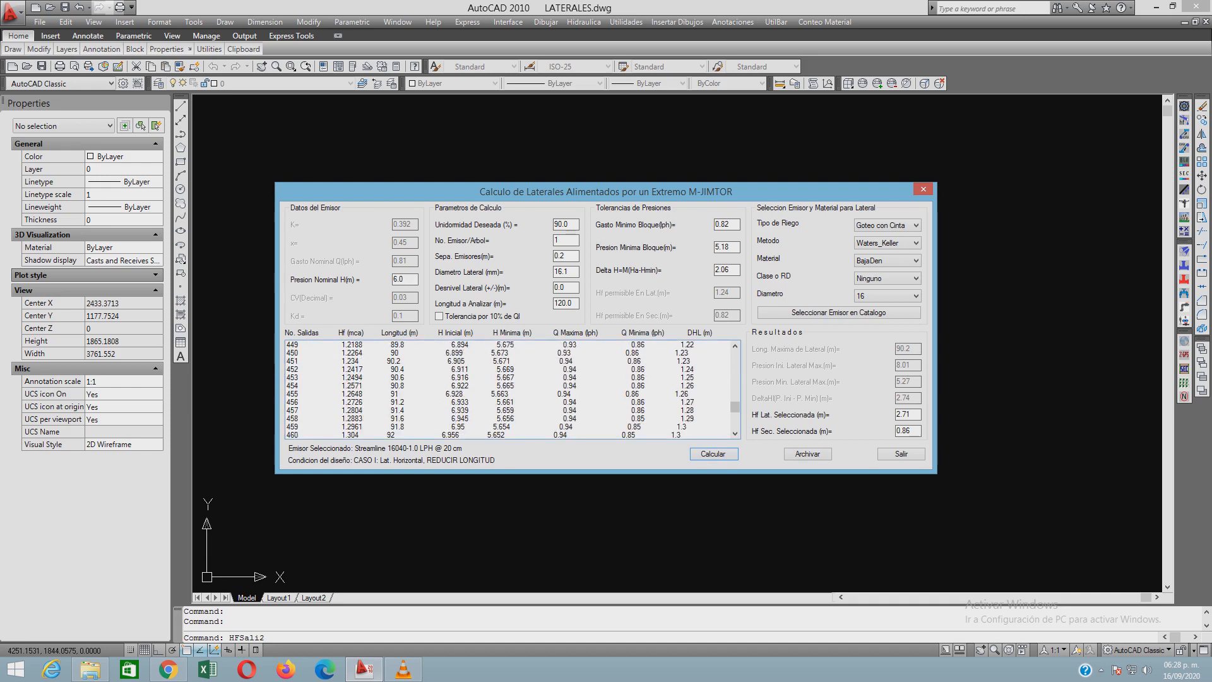
{"action": "left_click", "coordinate": [395, 352]}
{"action": "left_click", "coordinate": [735, 346]}
{"action": "left_click", "coordinate": [735, 346]}
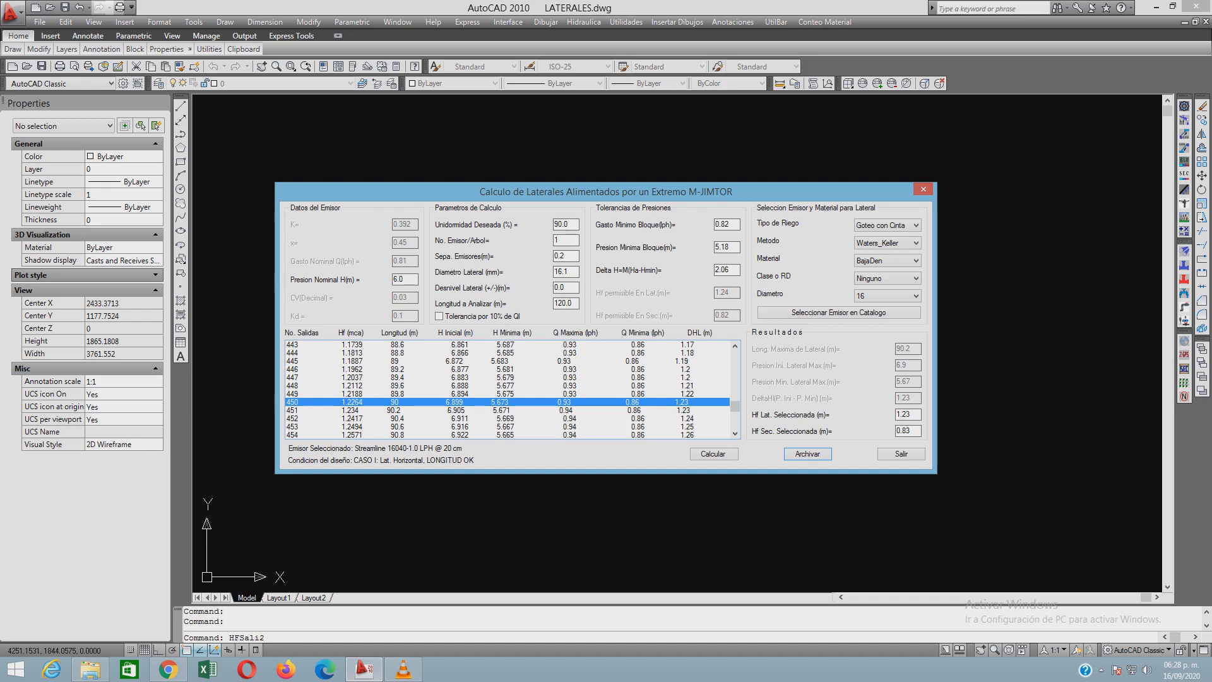
{"action": "scroll", "coordinate": [507, 390], "scroll_direction": "down", "scroll_amount": 1}
{"action": "left_click", "coordinate": [508, 394]}
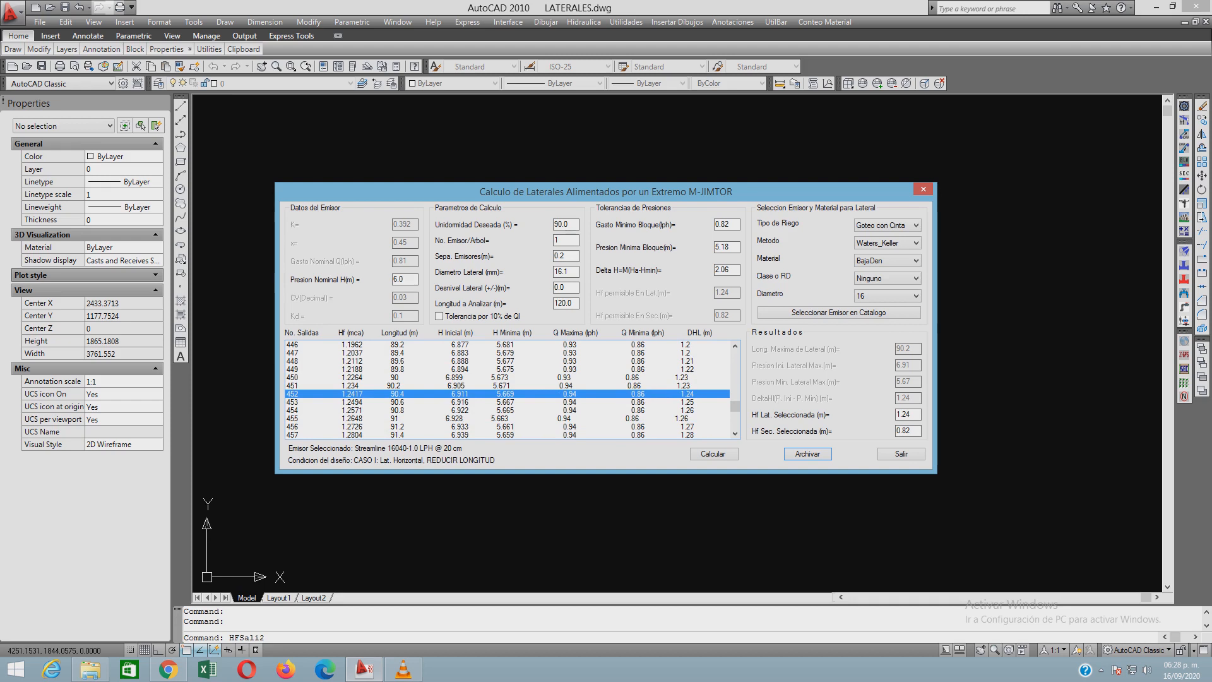
{"action": "left_click", "coordinate": [507, 419]}
{"action": "scroll", "coordinate": [507, 418], "scroll_direction": "down", "scroll_amount": 1}
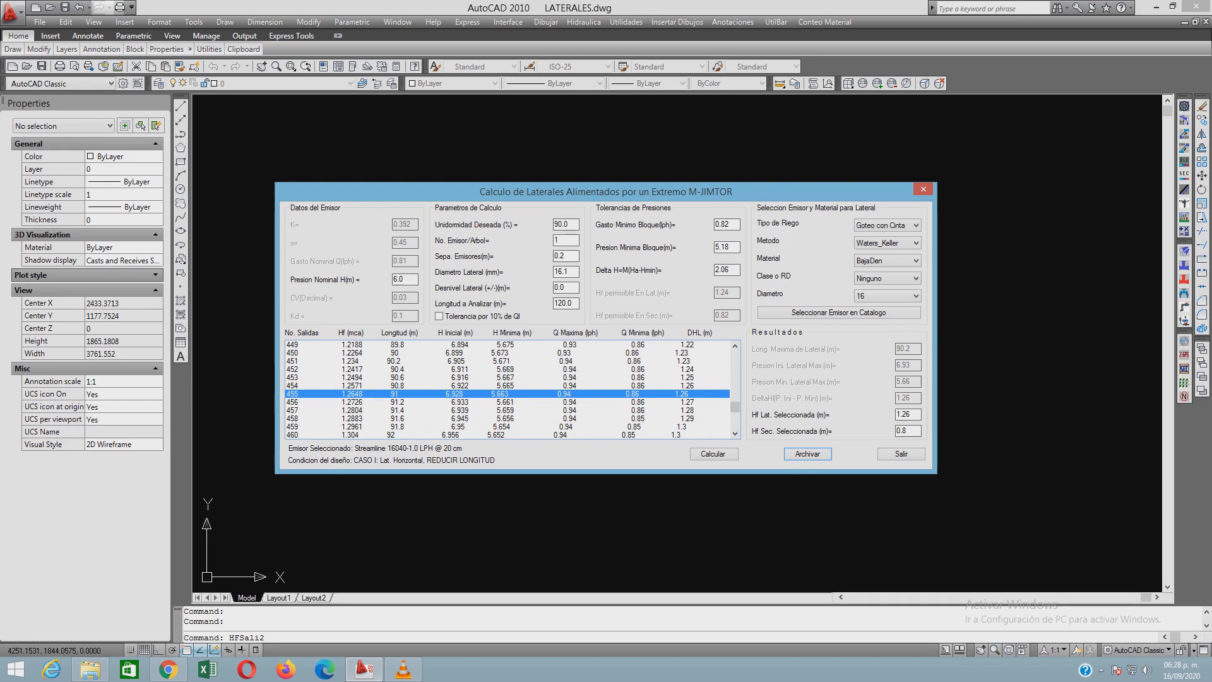
{"action": "left_click", "coordinate": [508, 377]}
{"action": "left_click", "coordinate": [508, 394]}
{"action": "key", "text": "Return"}
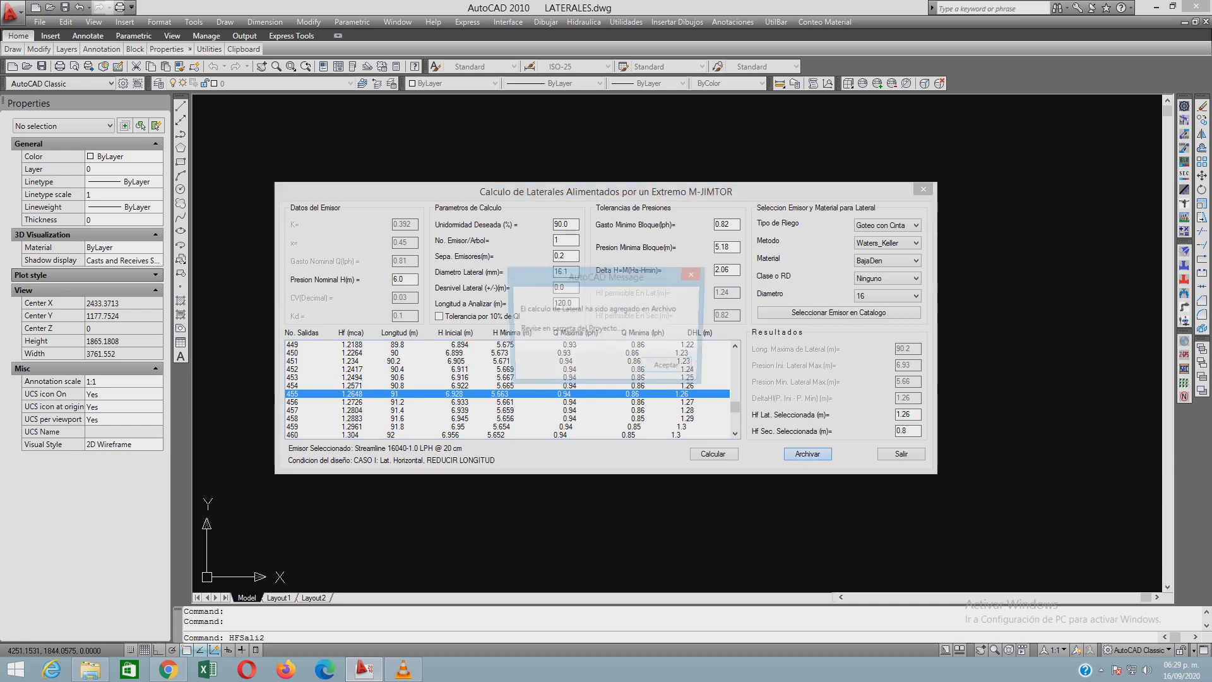
{"action": "key", "text": "Return"}
Recalculate the lateral with an uphill elevation difference of 1.0 m
{"action": "double_click", "coordinate": [559, 287]}
{"action": "type", "text": "1.0"}
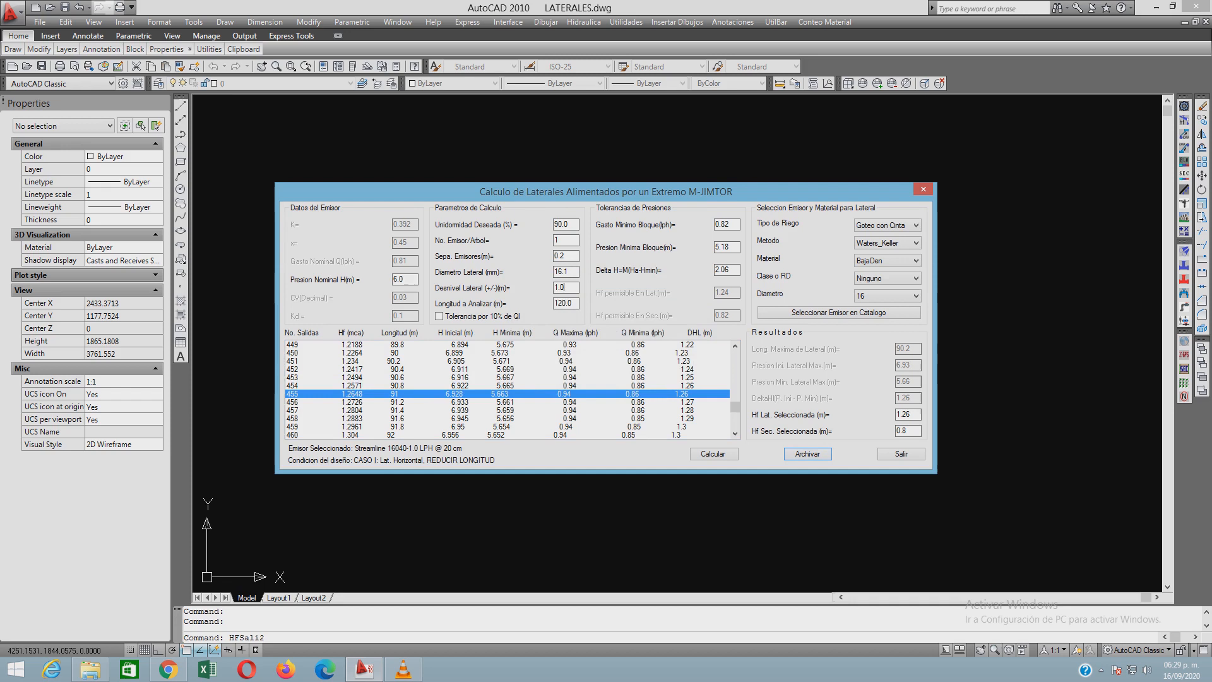
{"action": "key", "text": "Return"}
{"action": "left_click", "coordinate": [713, 453]}
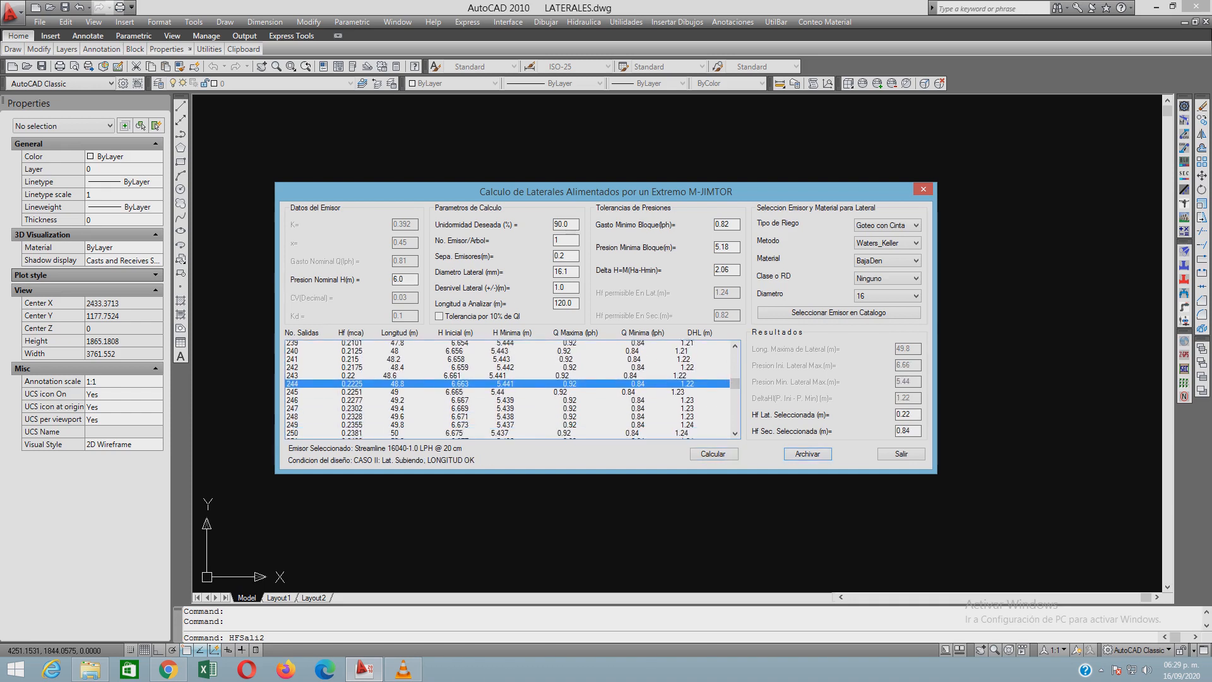
Select the 50 m lateral at outlet 250 in the uphill results and archive the calculation
{"action": "left_click", "coordinate": [507, 411]}
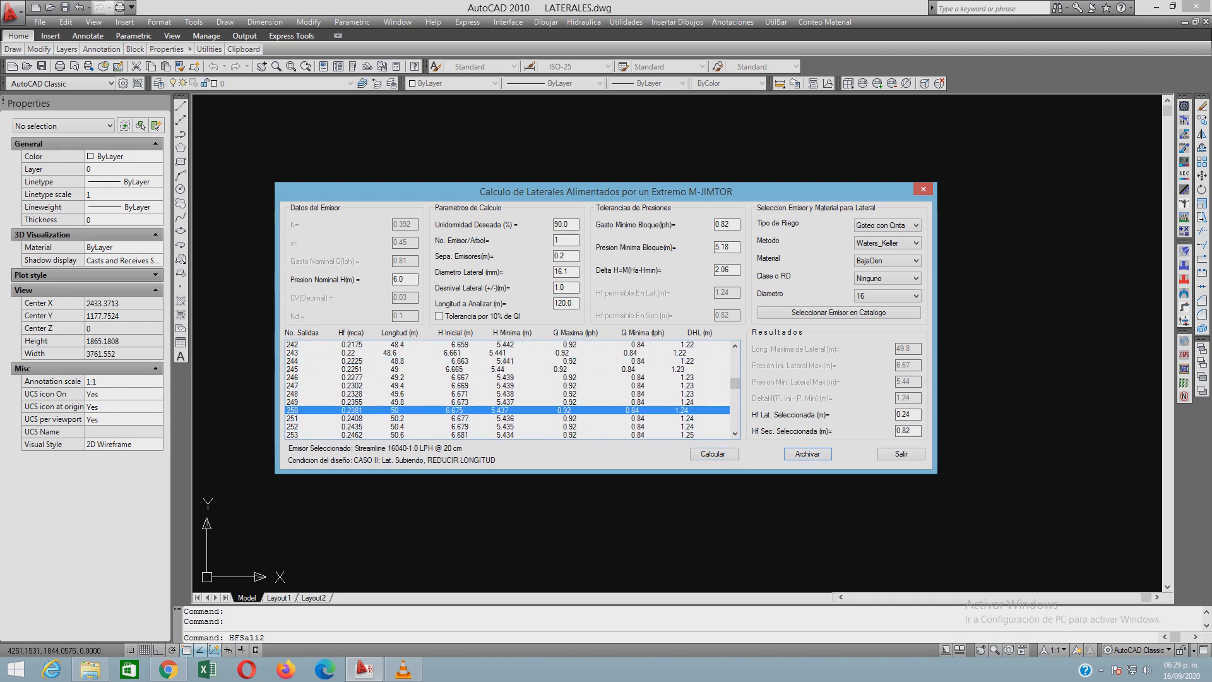
{"action": "scroll", "coordinate": [508, 389], "scroll_direction": "down", "scroll_amount": 1}
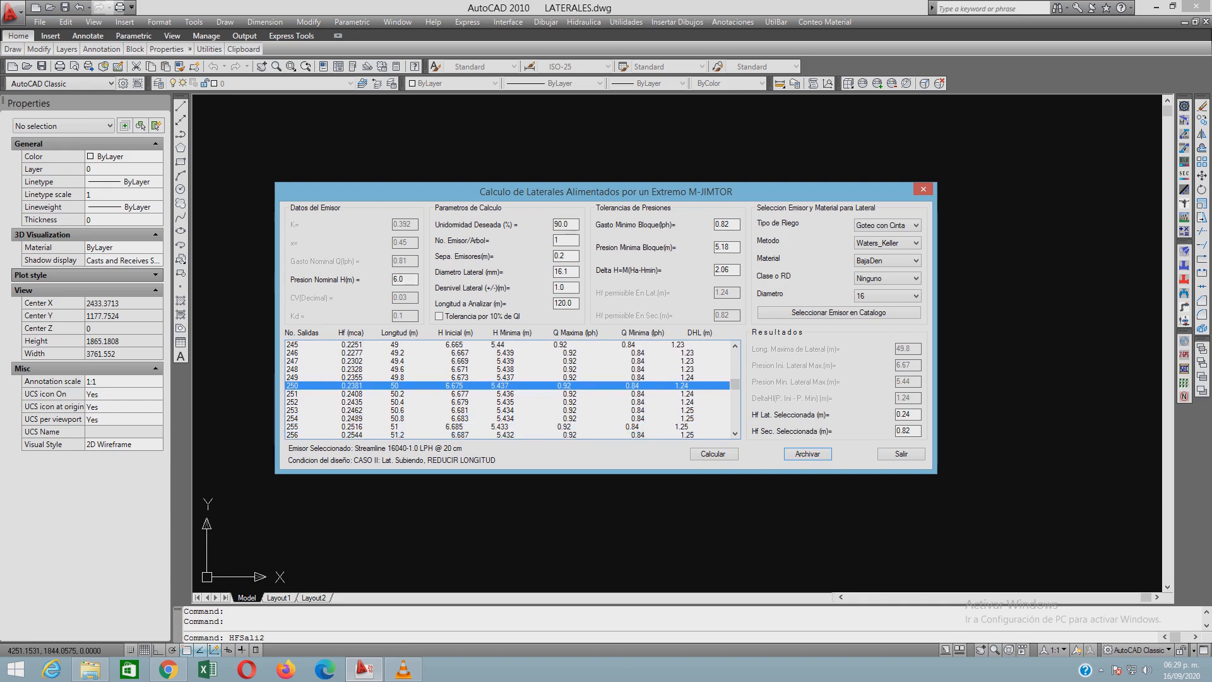
{"action": "left_click", "coordinate": [507, 427]}
{"action": "left_click", "coordinate": [507, 385]}
{"action": "left_click", "coordinate": [507, 426]}
{"action": "left_click", "coordinate": [507, 386]}
{"action": "key", "text": "Return"}
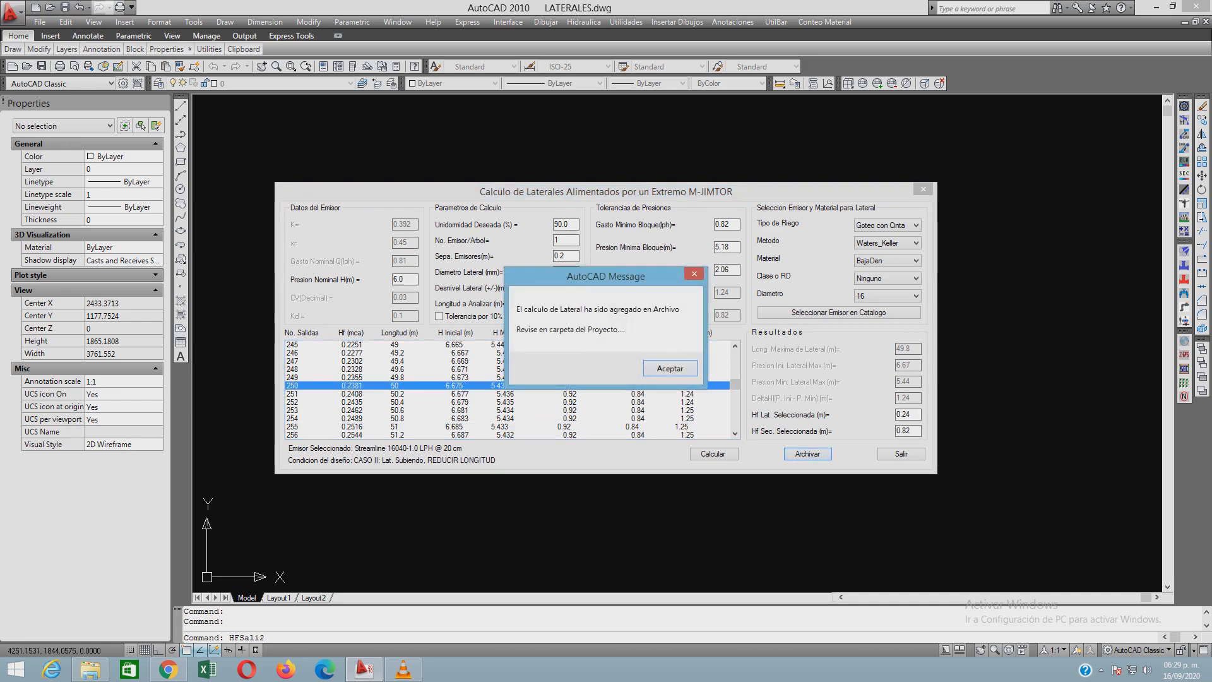
{"action": "key", "text": "Return"}
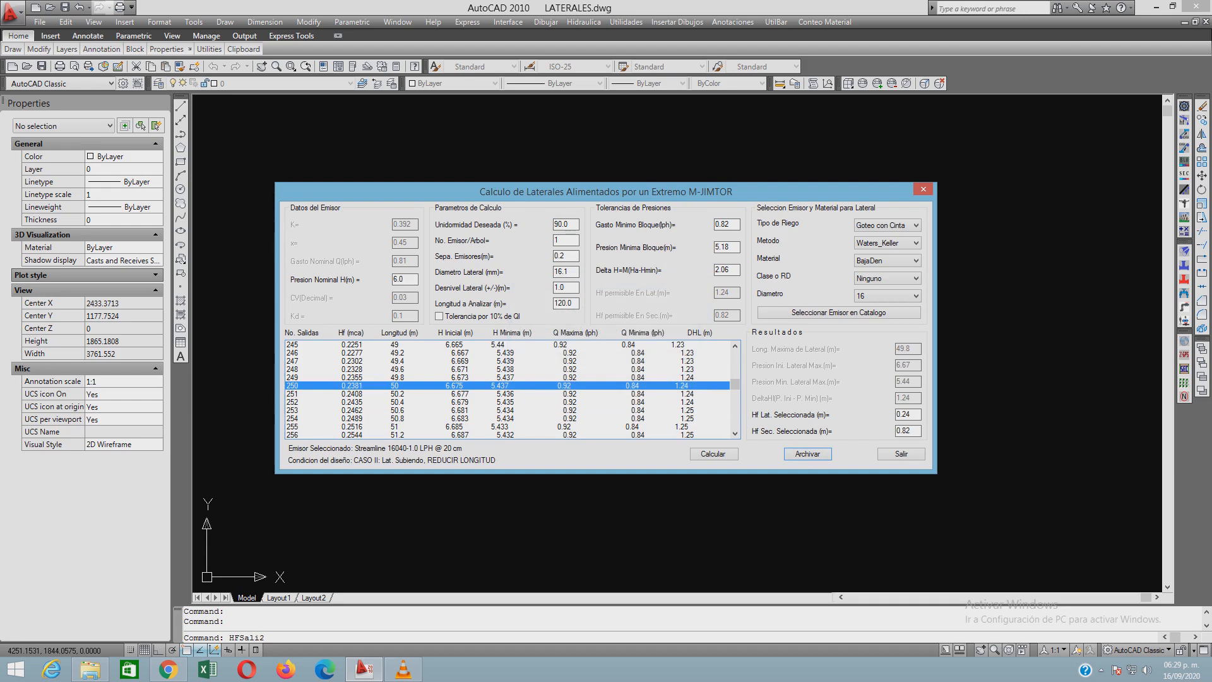
Recalculate the lateral with a downhill elevation difference of -1.0 m
{"action": "double_click", "coordinate": [559, 287]}
{"action": "type", "text": "-1.0"}
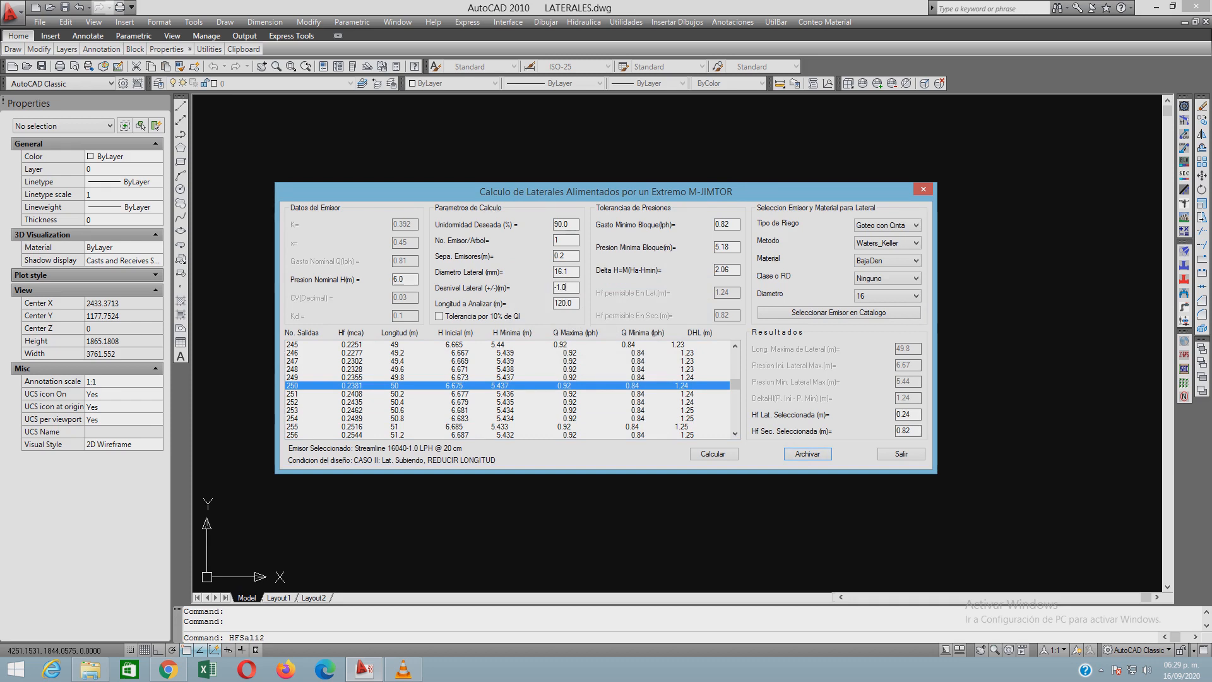
{"action": "left_click", "coordinate": [713, 453]}
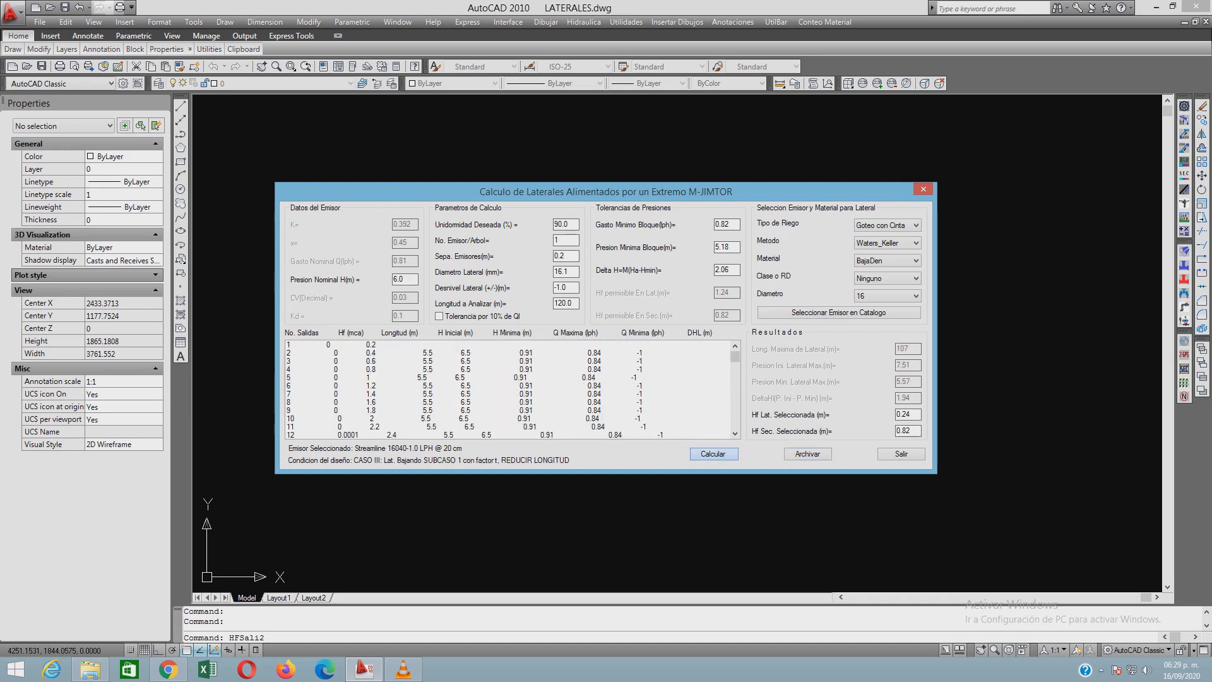
Compare the results around the maximum length, select the 108 m lateral at outlet 540 and archive the calculation
{"action": "left_click_drag", "start_coordinate": [734, 356], "coordinate": [734, 416]}
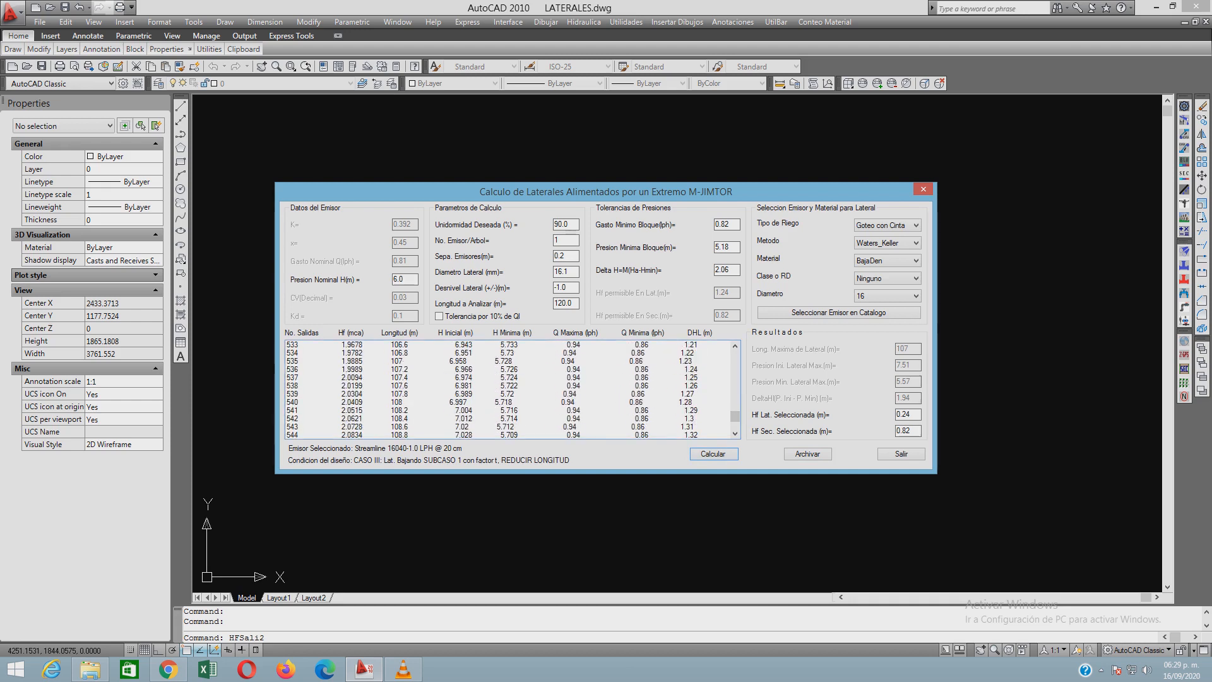
{"action": "left_click", "coordinate": [396, 362]}
{"action": "scroll", "coordinate": [508, 389], "scroll_direction": "up", "scroll_amount": 1}
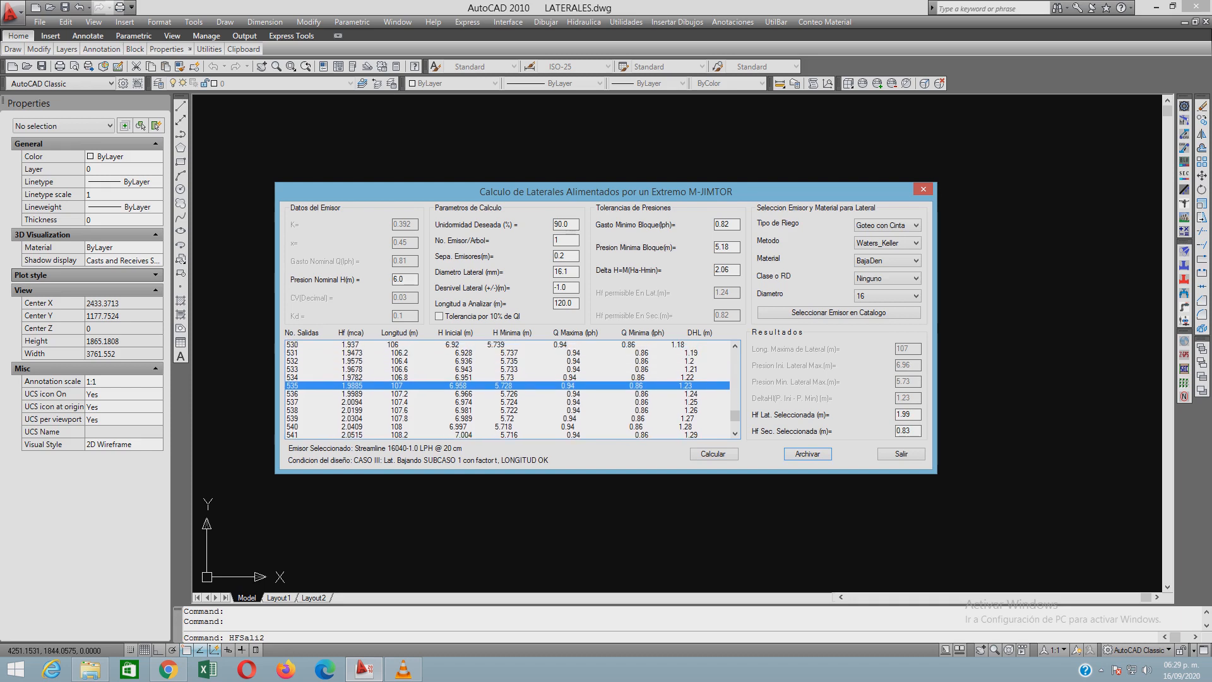
{"action": "left_click", "coordinate": [397, 393]}
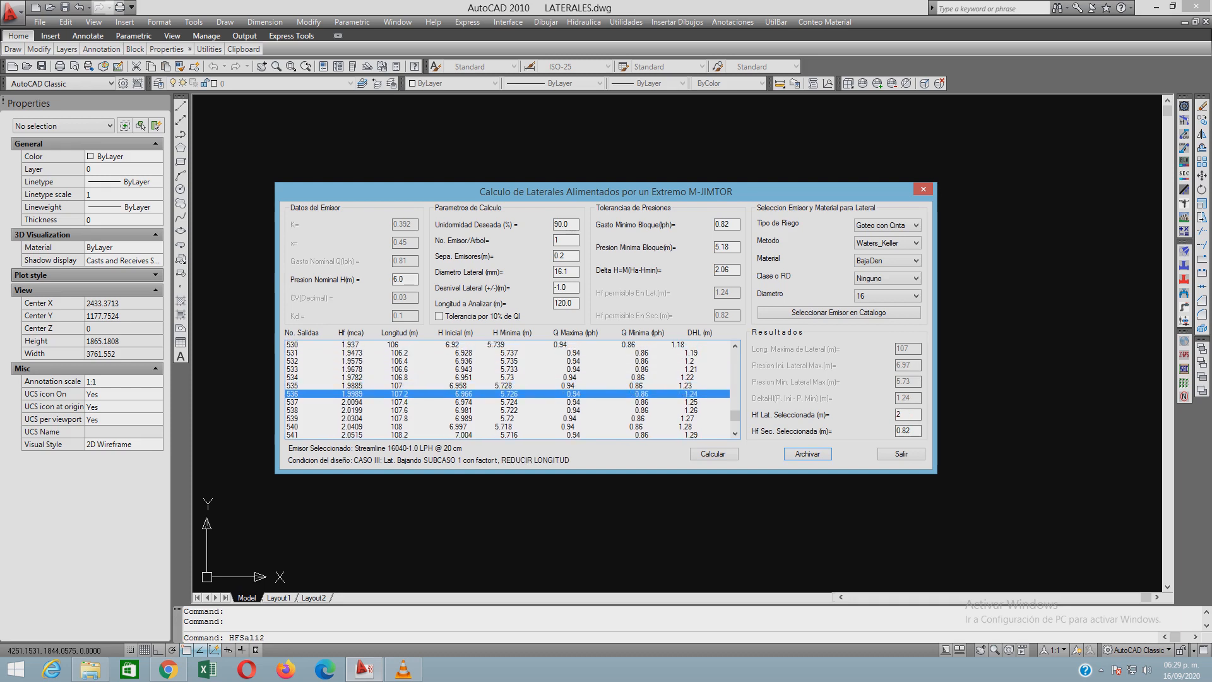
{"action": "left_click", "coordinate": [396, 427]}
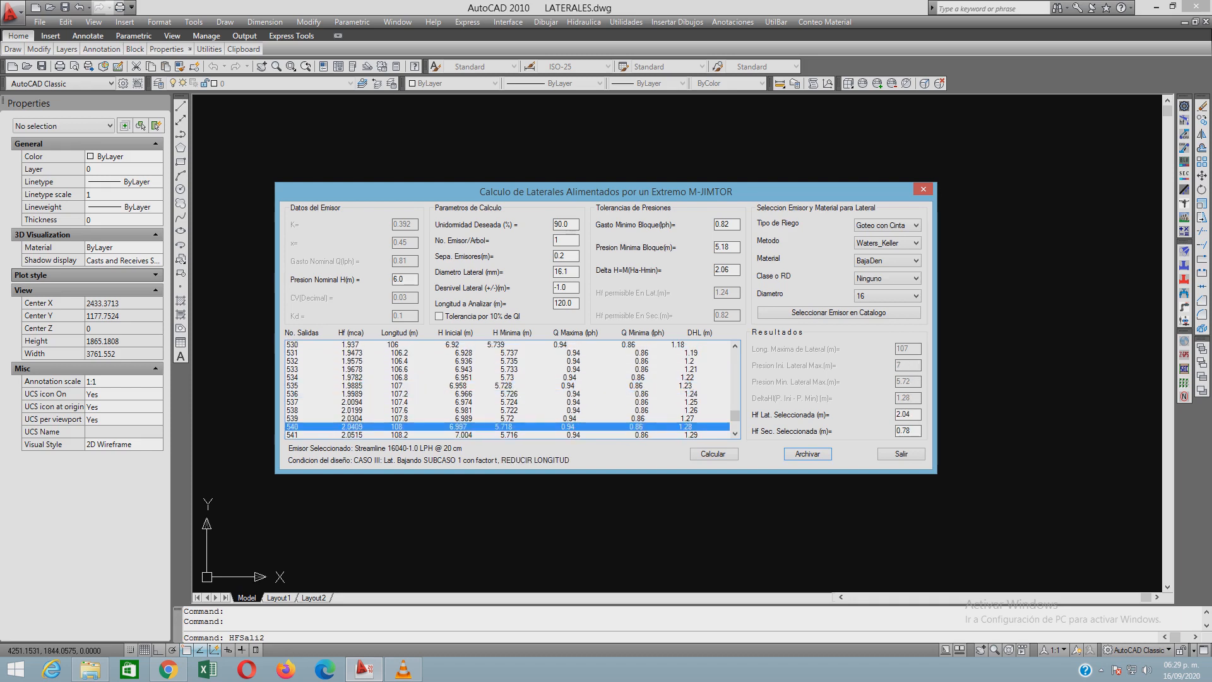
{"action": "scroll", "coordinate": [511, 389], "scroll_direction": "down", "scroll_amount": 1}
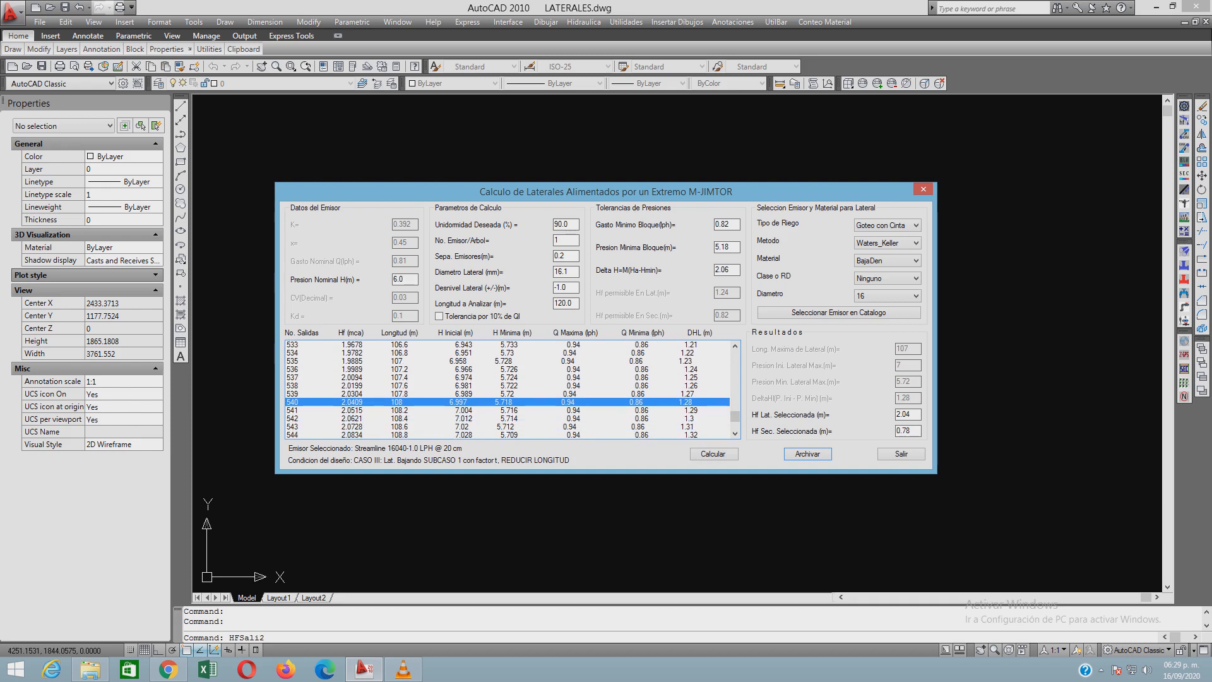
{"action": "left_click", "coordinate": [396, 360]}
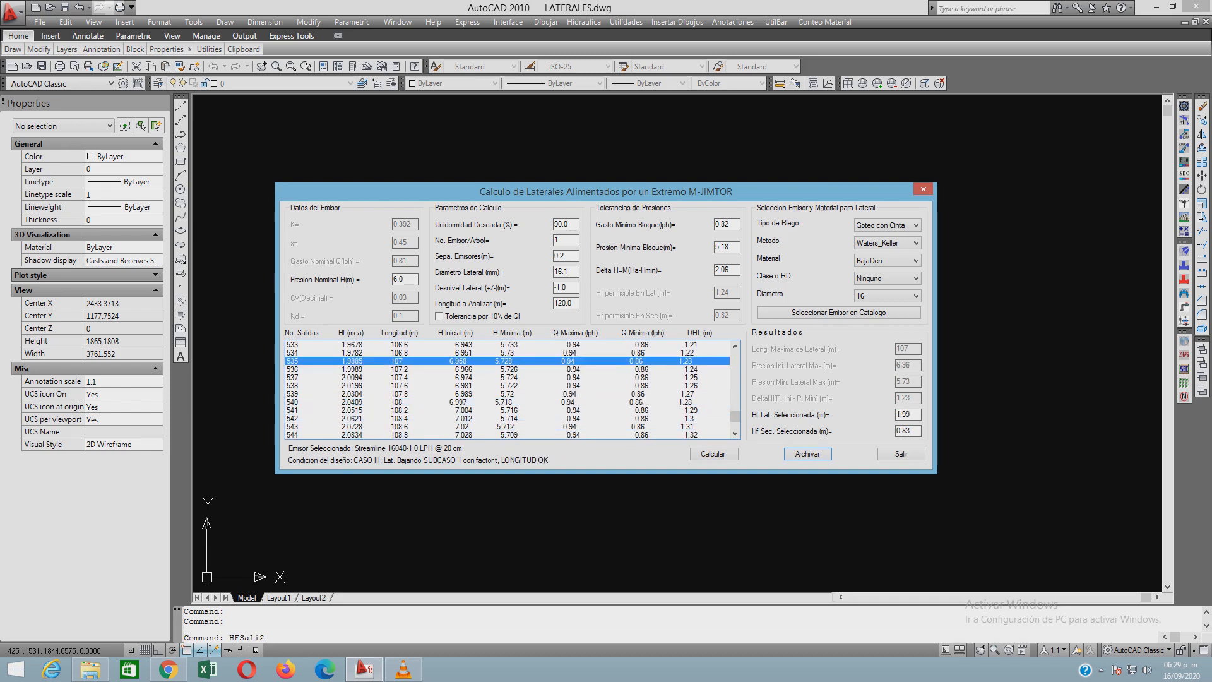
{"action": "left_click", "coordinate": [397, 401]}
{"action": "left_click", "coordinate": [396, 361]}
{"action": "left_click", "coordinate": [397, 402]}
{"action": "double_click", "coordinate": [904, 431]}
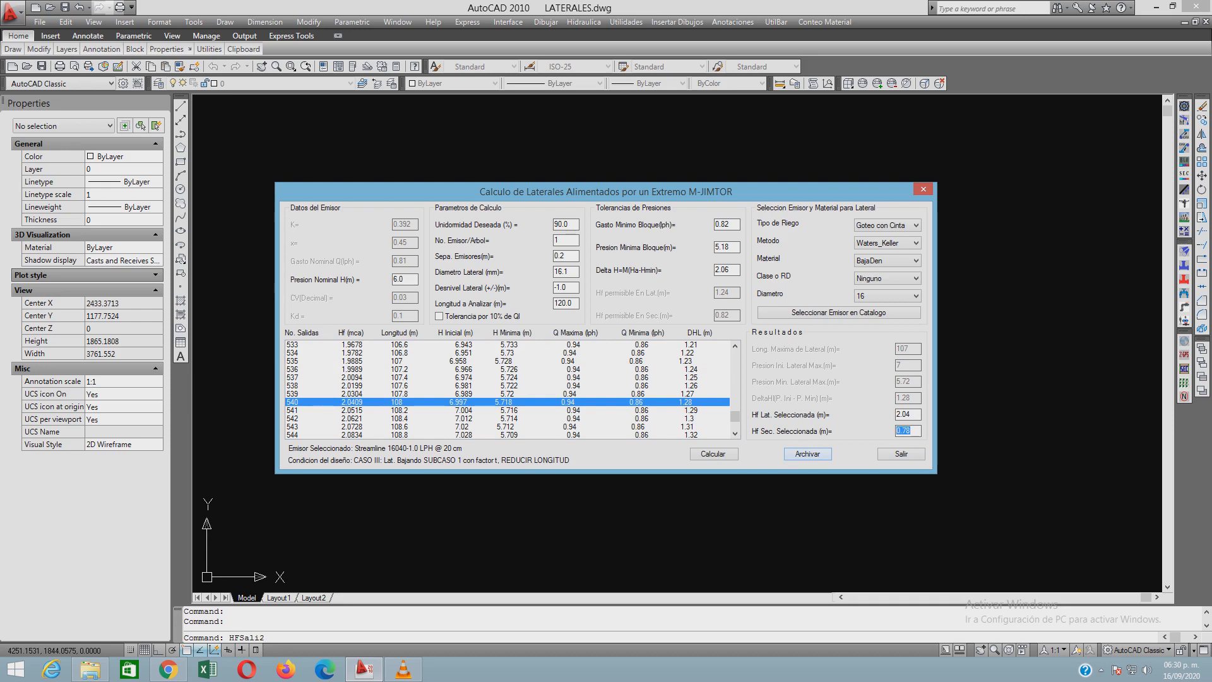
{"action": "key", "text": "Return"}
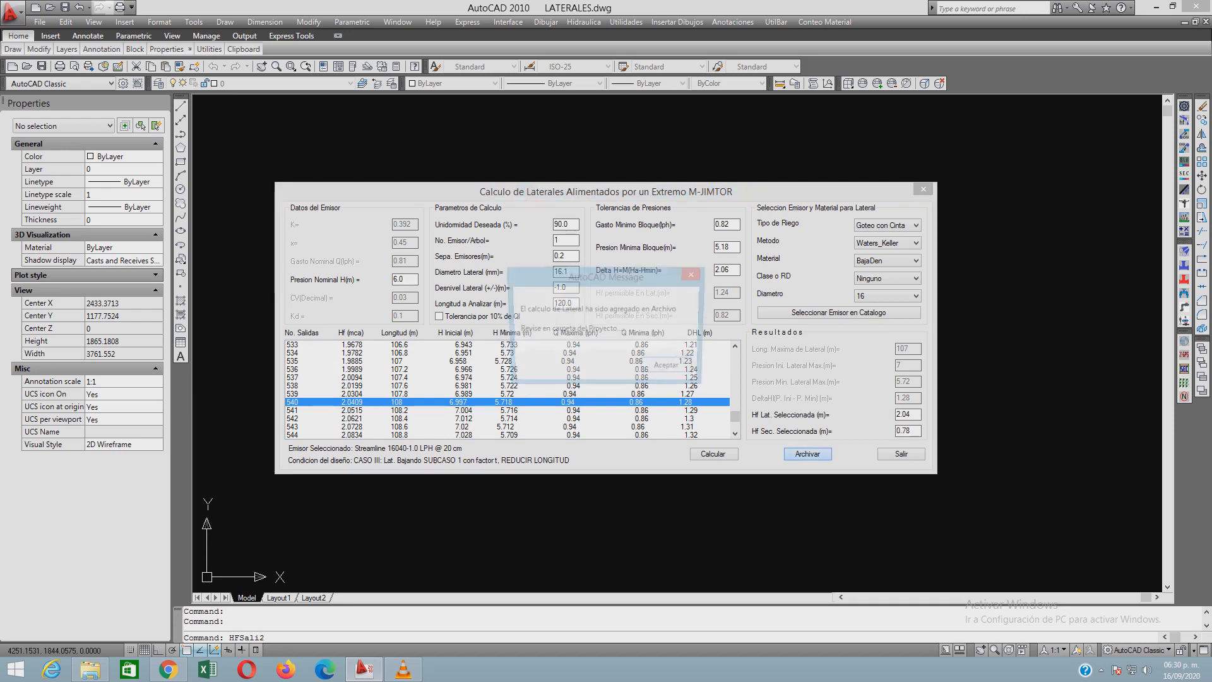
{"action": "key", "text": "Return"}
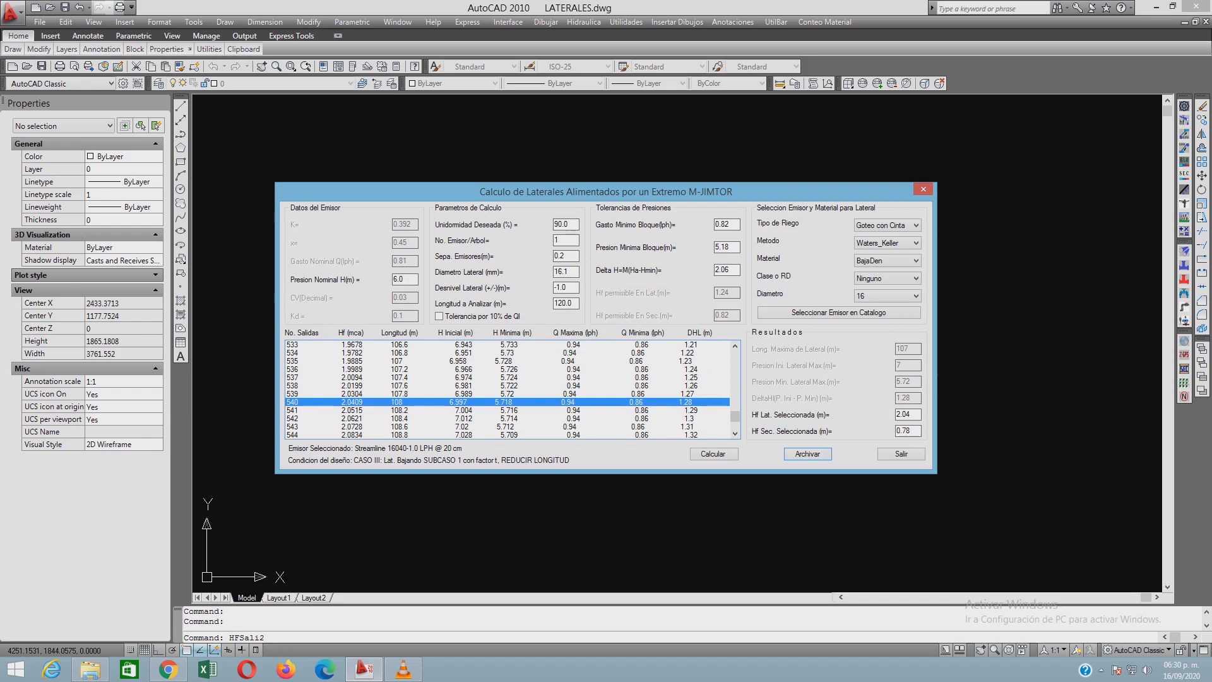
Recalculate the lateral with an elevation difference of -2.0 m and archive the 119 m result at outlet 595
{"action": "double_click", "coordinate": [561, 288]}
{"action": "type", "text": "-2.0"}
{"action": "left_click", "coordinate": [713, 453]}
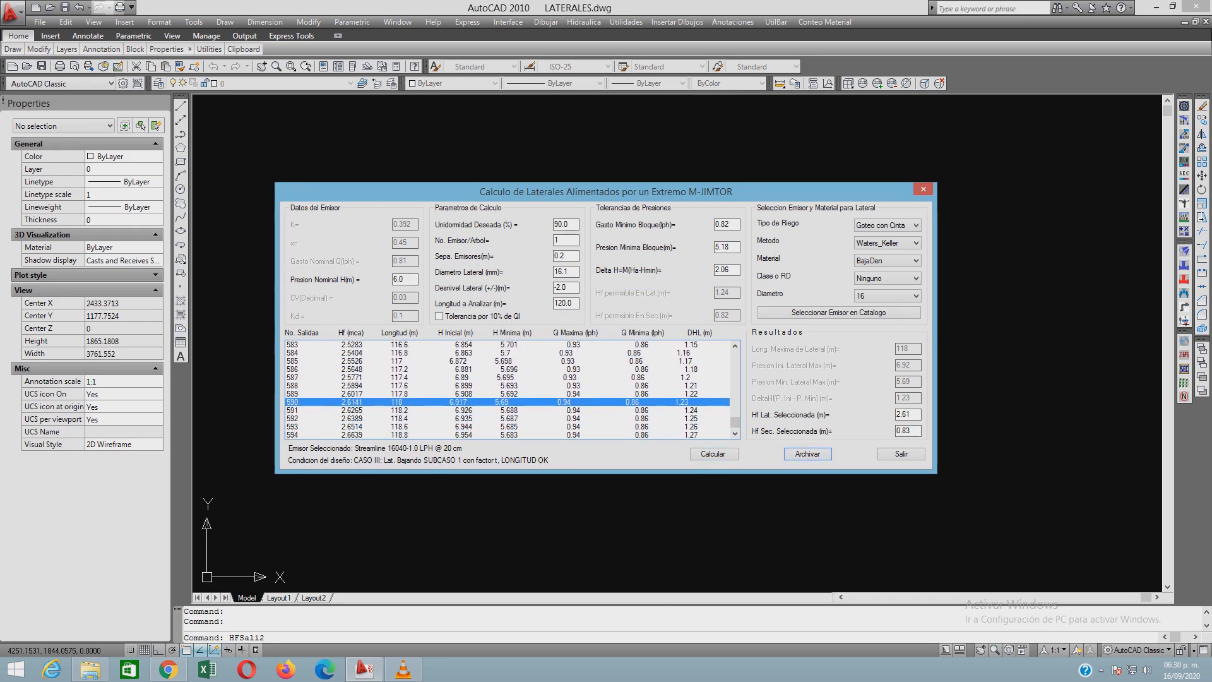
{"action": "scroll", "coordinate": [508, 389], "scroll_direction": "down", "scroll_amount": 1}
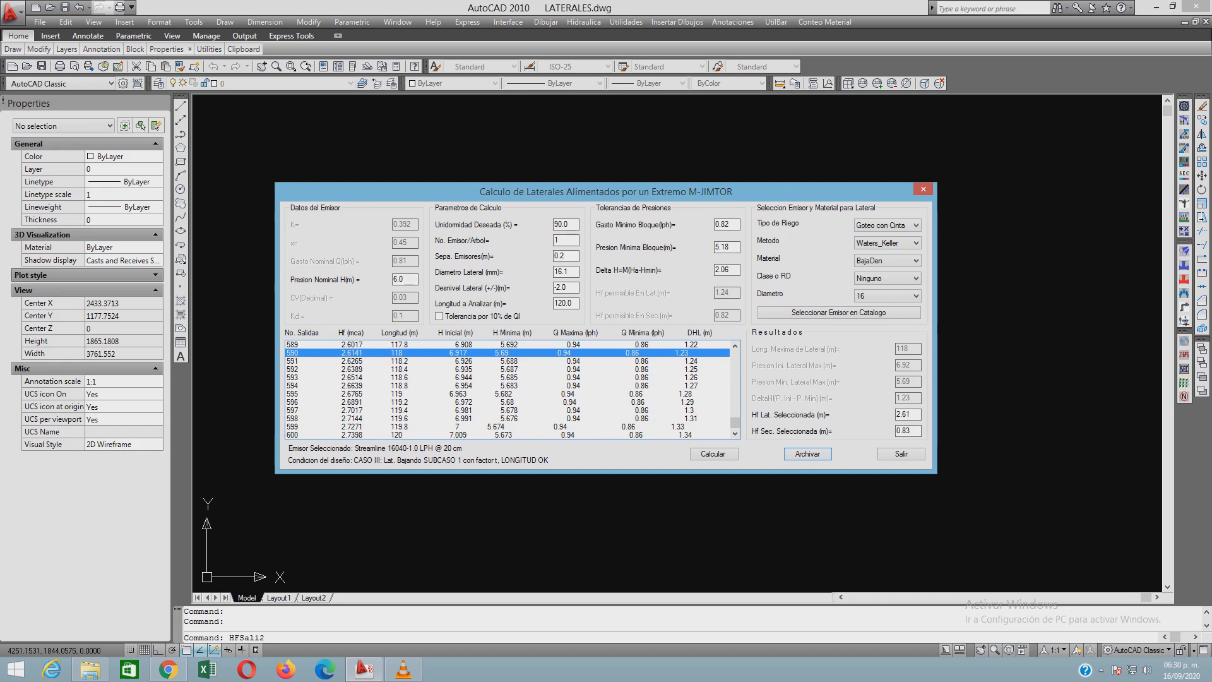
{"action": "left_click", "coordinate": [507, 394]}
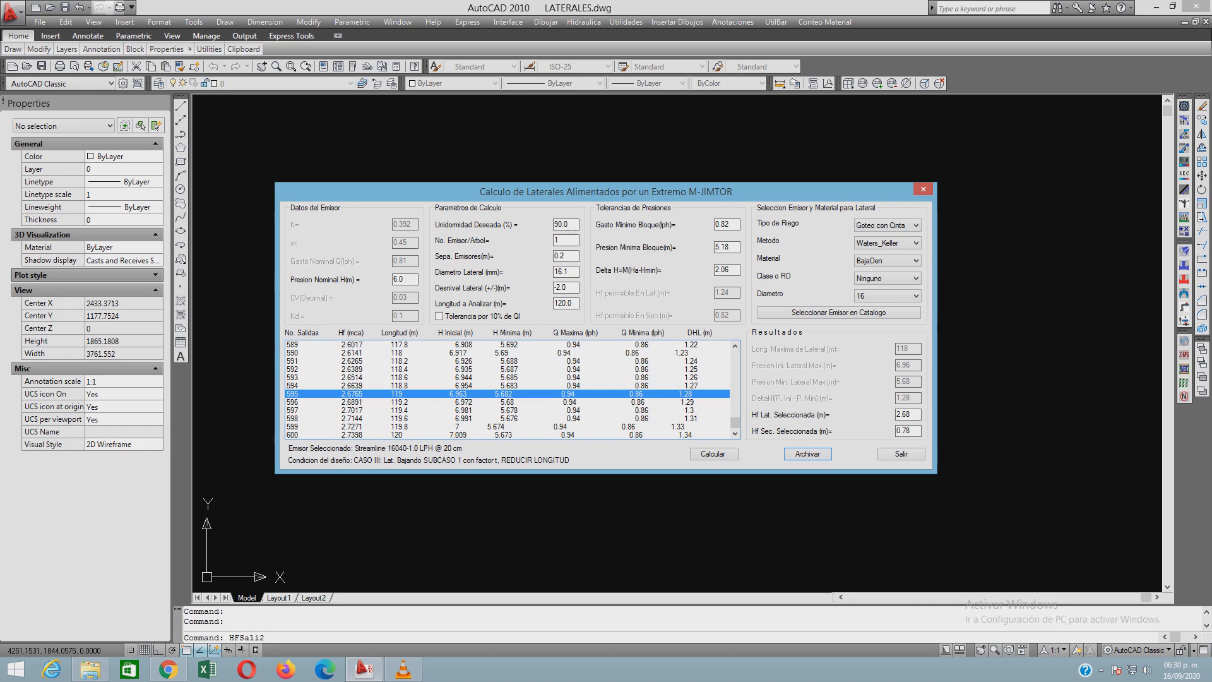
{"action": "left_click", "coordinate": [507, 353]}
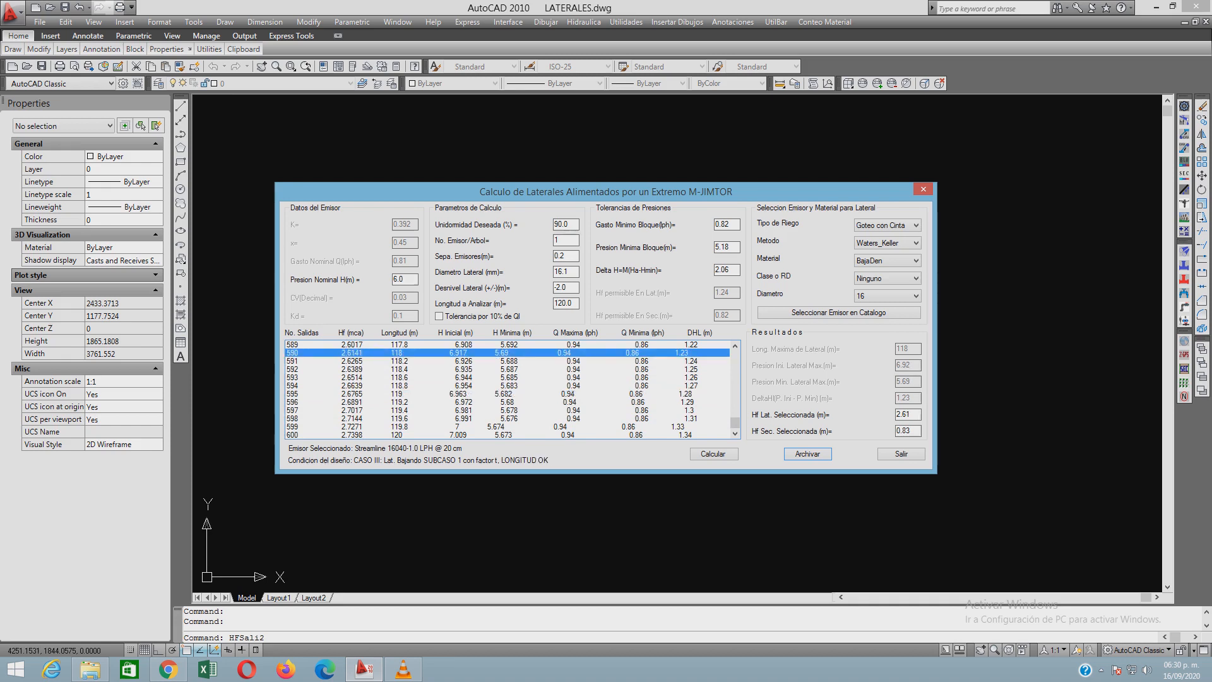
{"action": "left_click", "coordinate": [507, 393]}
{"action": "left_click", "coordinate": [808, 453]}
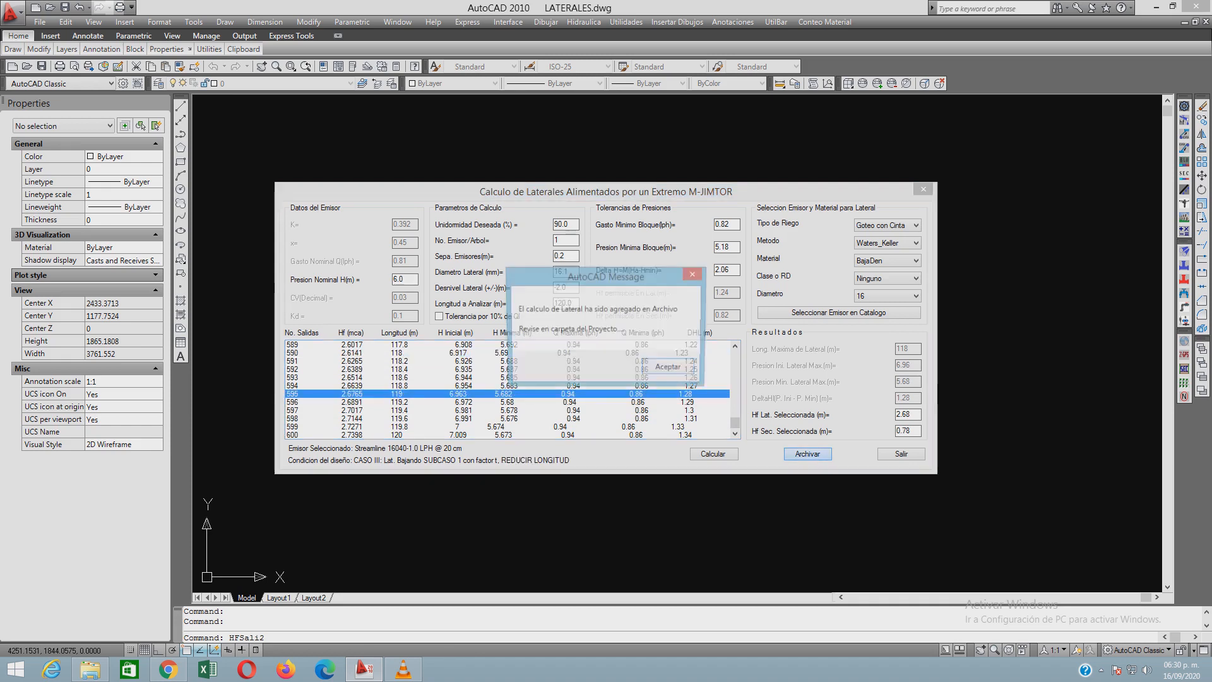
{"action": "key", "text": "Return"}
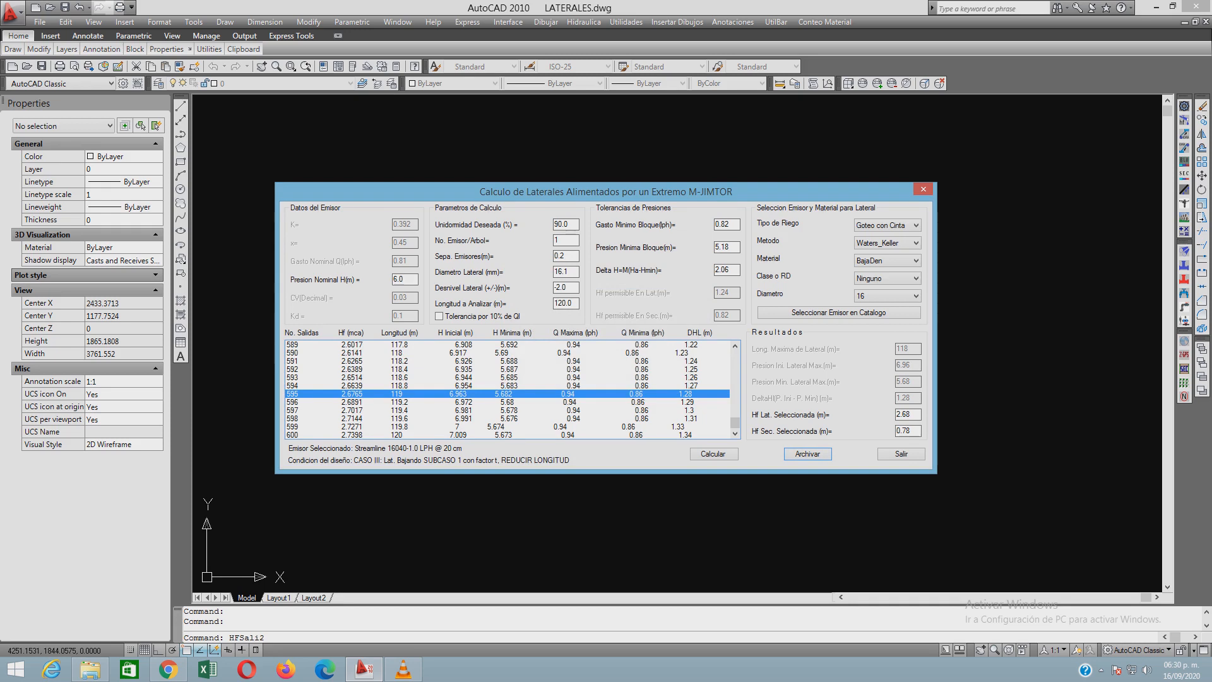
Set the irrigation type to Goteo en Linea and the friction loss method to Darcy Weisbach
{"action": "left_click", "coordinate": [888, 225]}
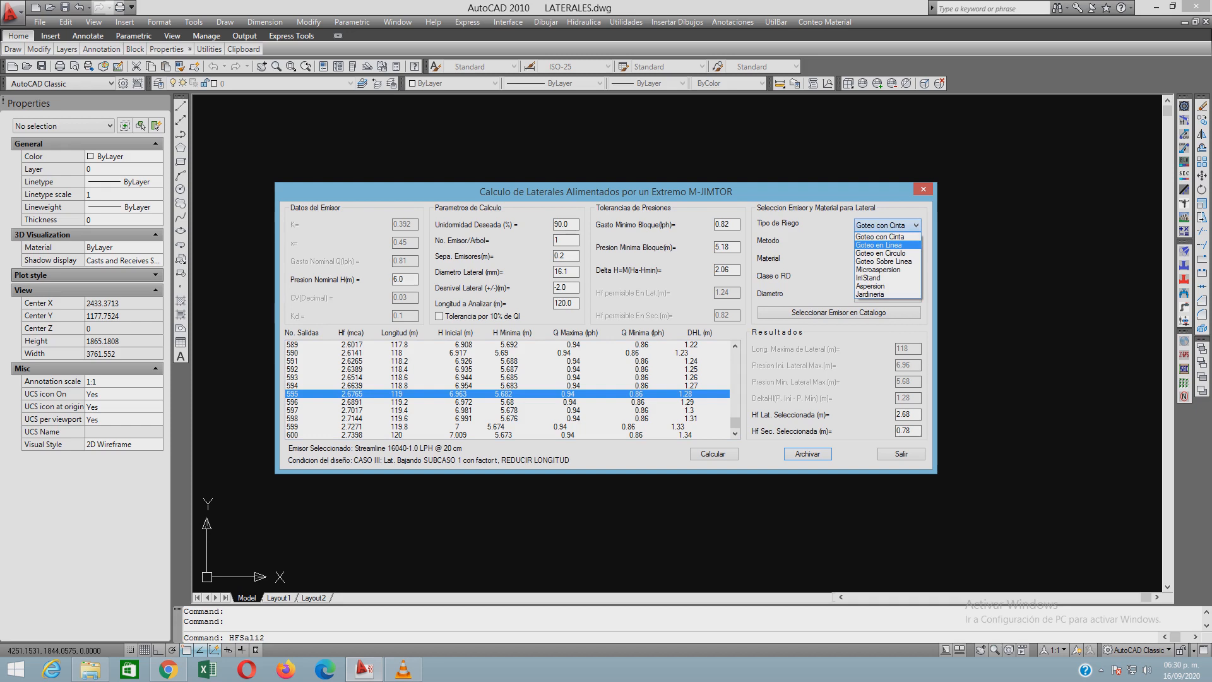
{"action": "left_click", "coordinate": [879, 245]}
{"action": "left_click", "coordinate": [887, 225]}
{"action": "left_click", "coordinate": [879, 245]}
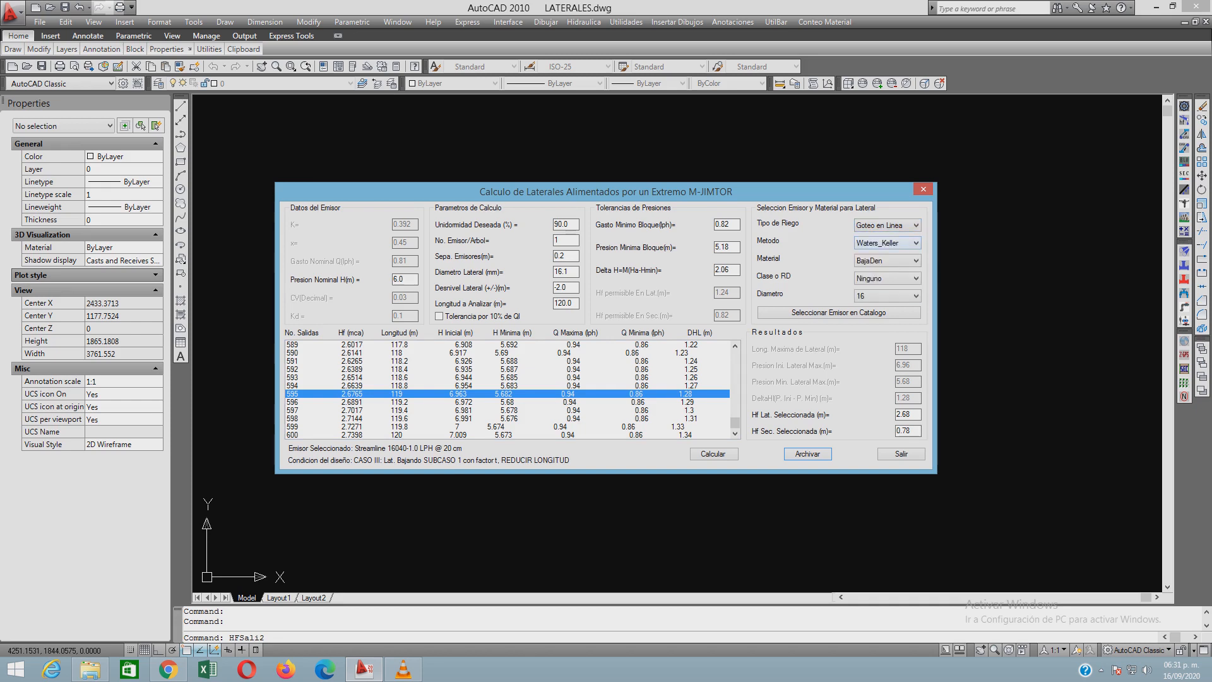
{"action": "left_click", "coordinate": [884, 244]}
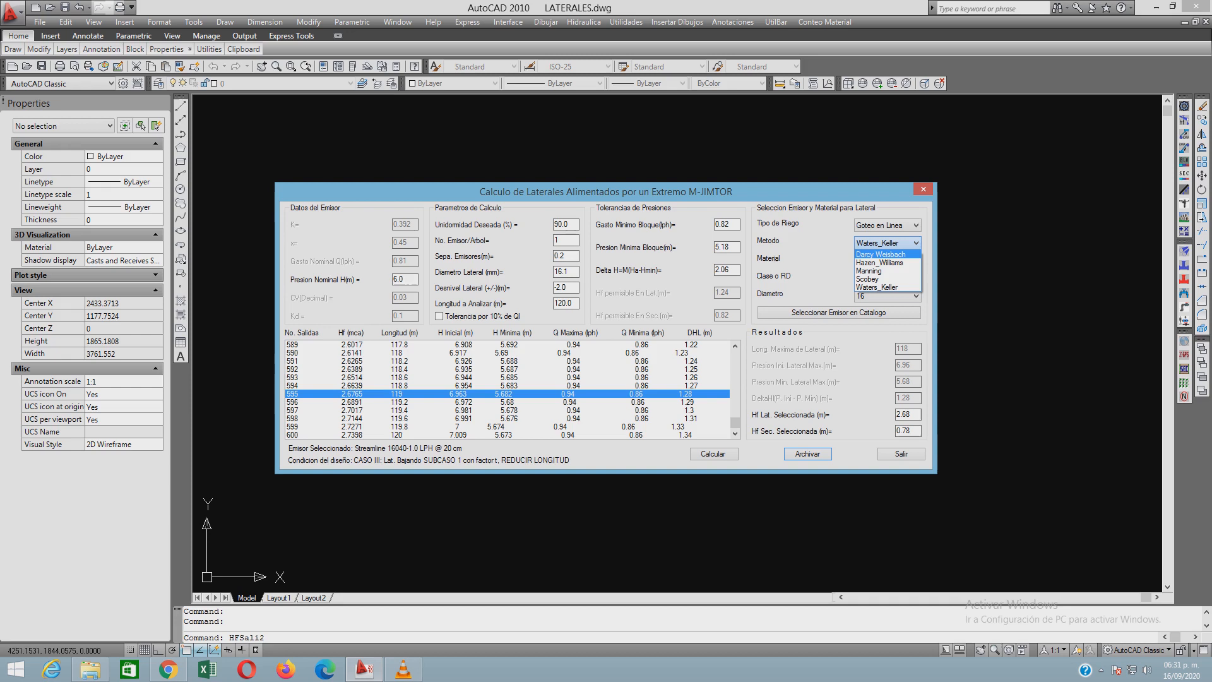
{"action": "left_click", "coordinate": [887, 255]}
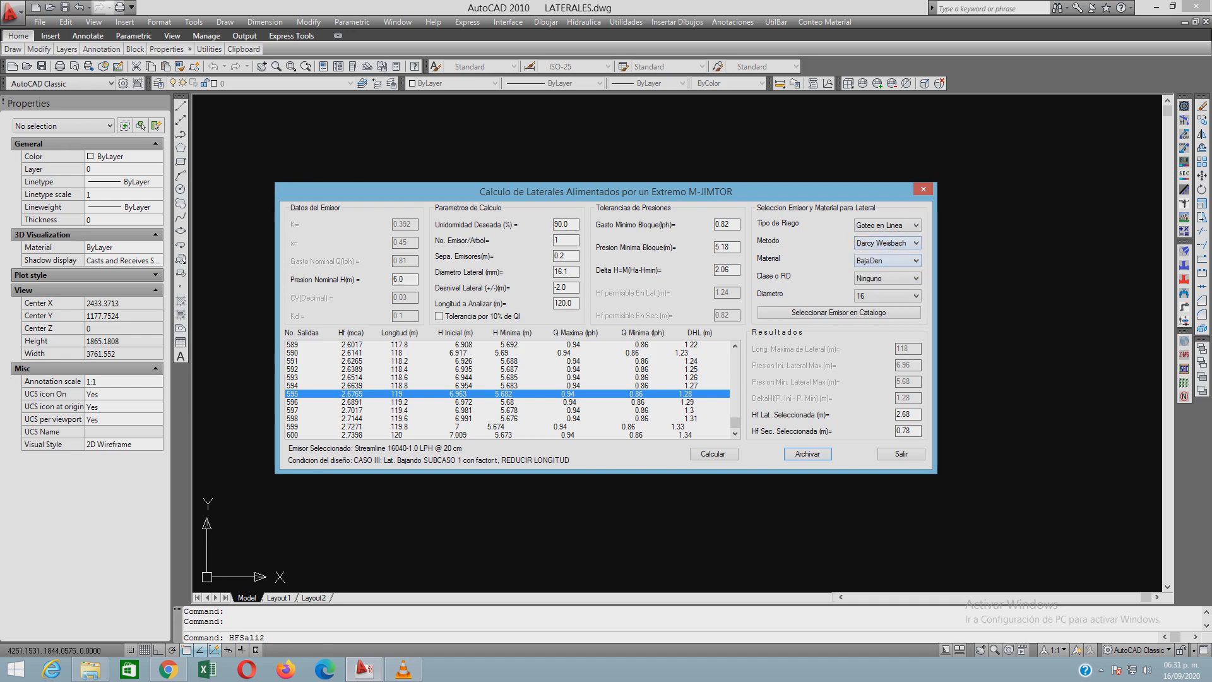
{"action": "left_click", "coordinate": [889, 243]}
{"action": "left_click", "coordinate": [887, 255]}
Choose the EuroDrip PC2-20-3.78 LPH @ 30 cm emitter from the Goteo line of the emitter catalogue
{"action": "left_click", "coordinate": [839, 313]}
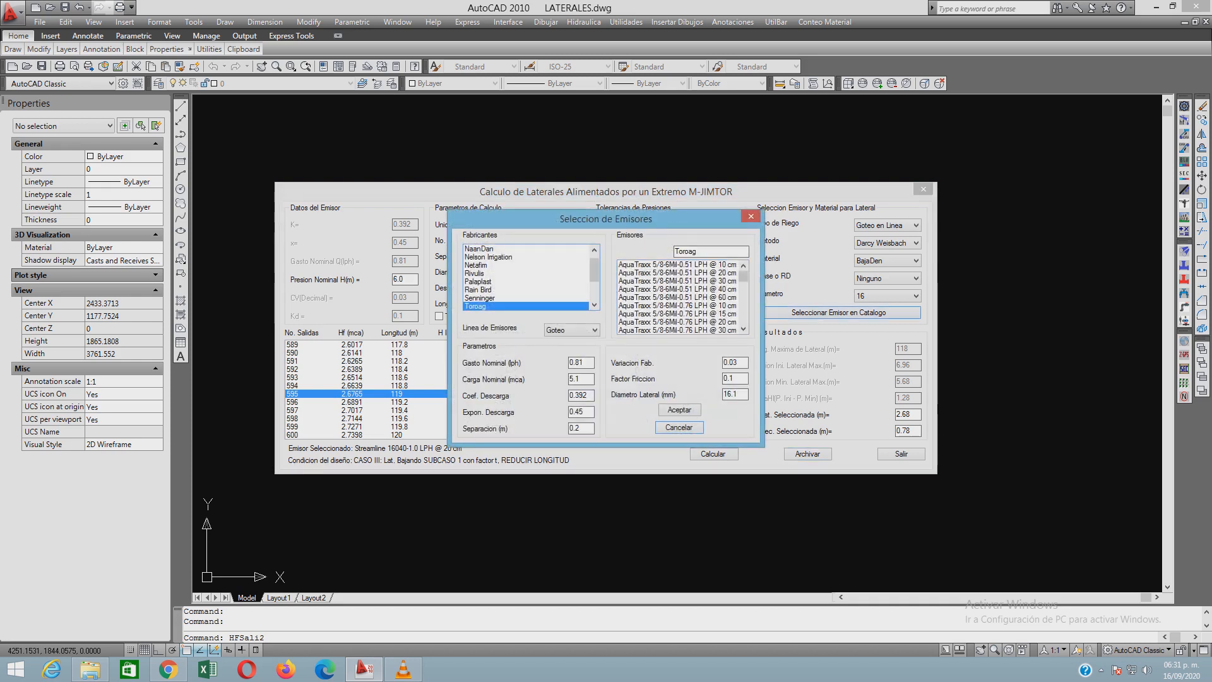
{"action": "left_click_drag", "start_coordinate": [595, 270], "coordinate": [594, 264]}
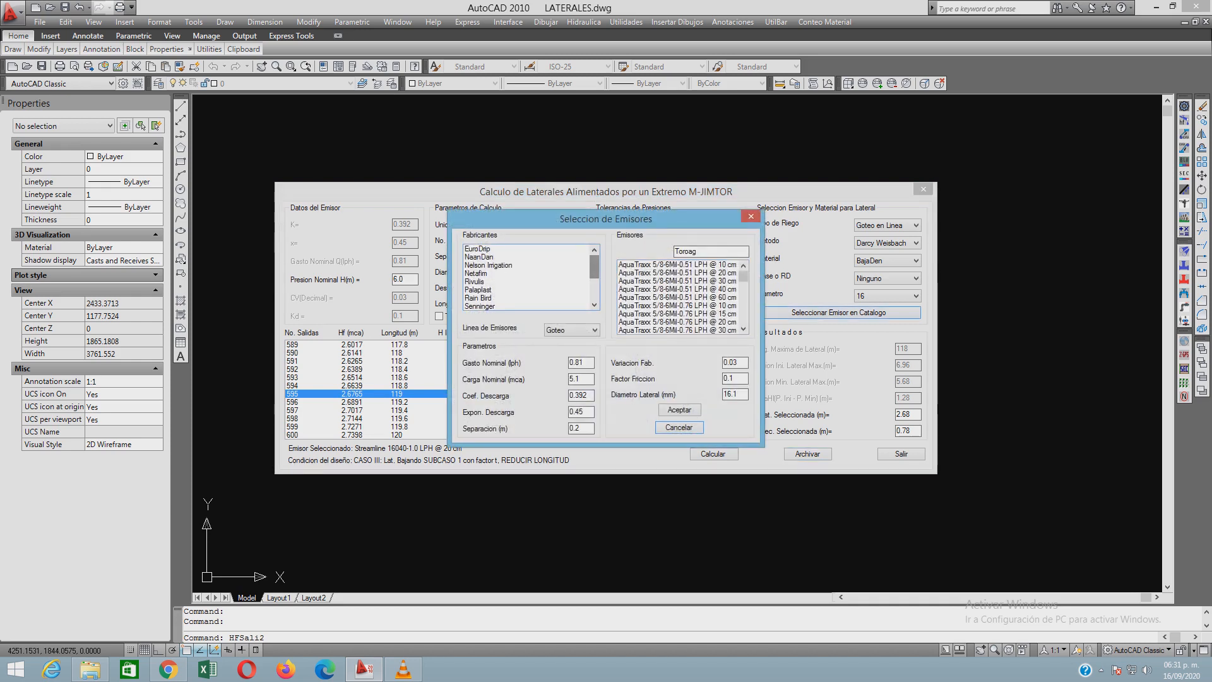
{"action": "left_click", "coordinate": [477, 248]}
{"action": "left_click", "coordinate": [571, 330]}
{"action": "left_click", "coordinate": [562, 340]}
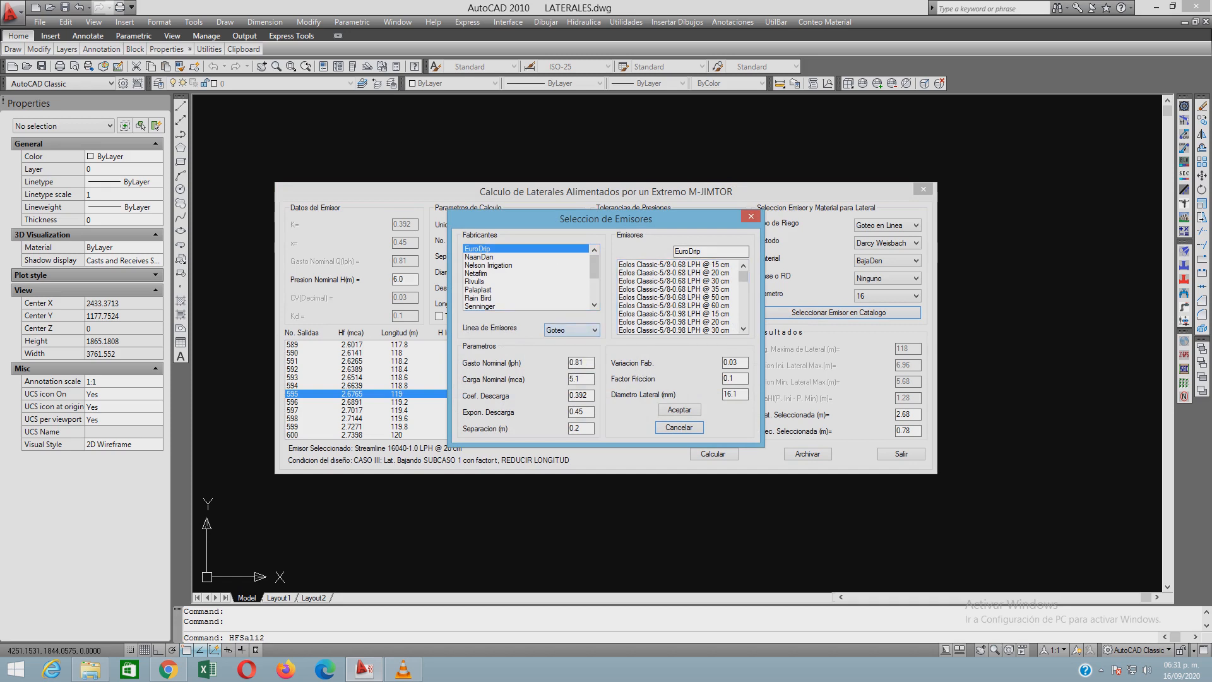
{"action": "left_click_drag", "start_coordinate": [743, 276], "coordinate": [743, 300]}
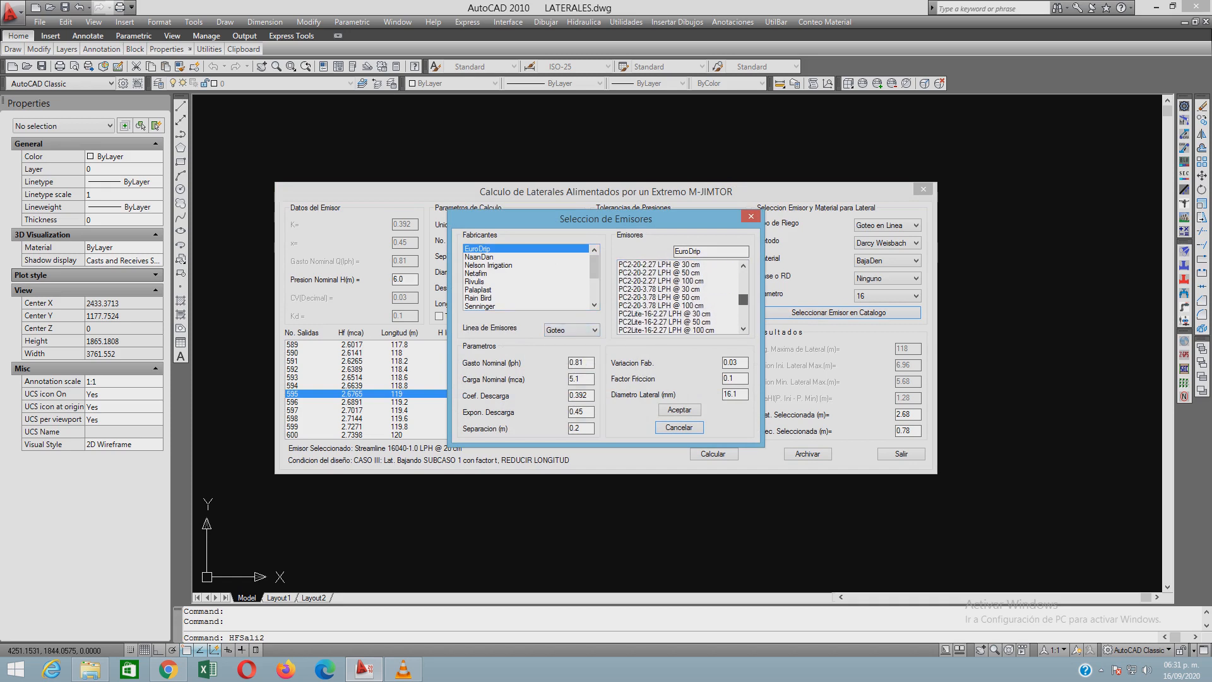
{"action": "left_click", "coordinate": [659, 297]}
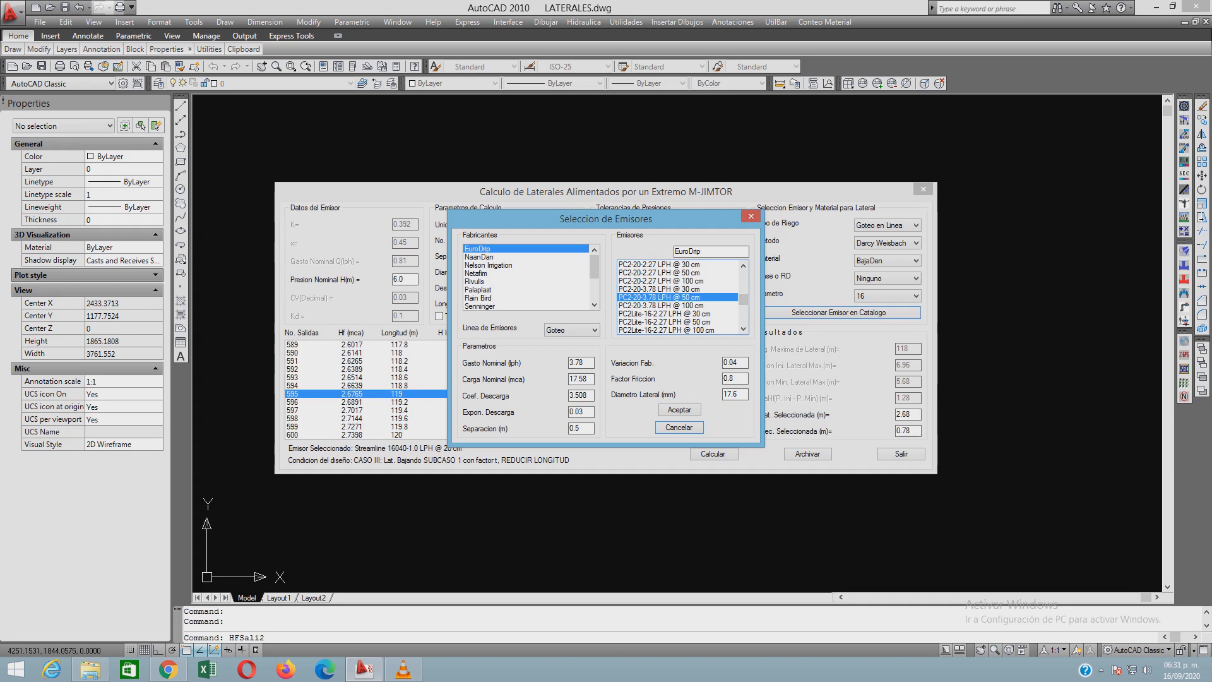
{"action": "left_click", "coordinate": [659, 289]}
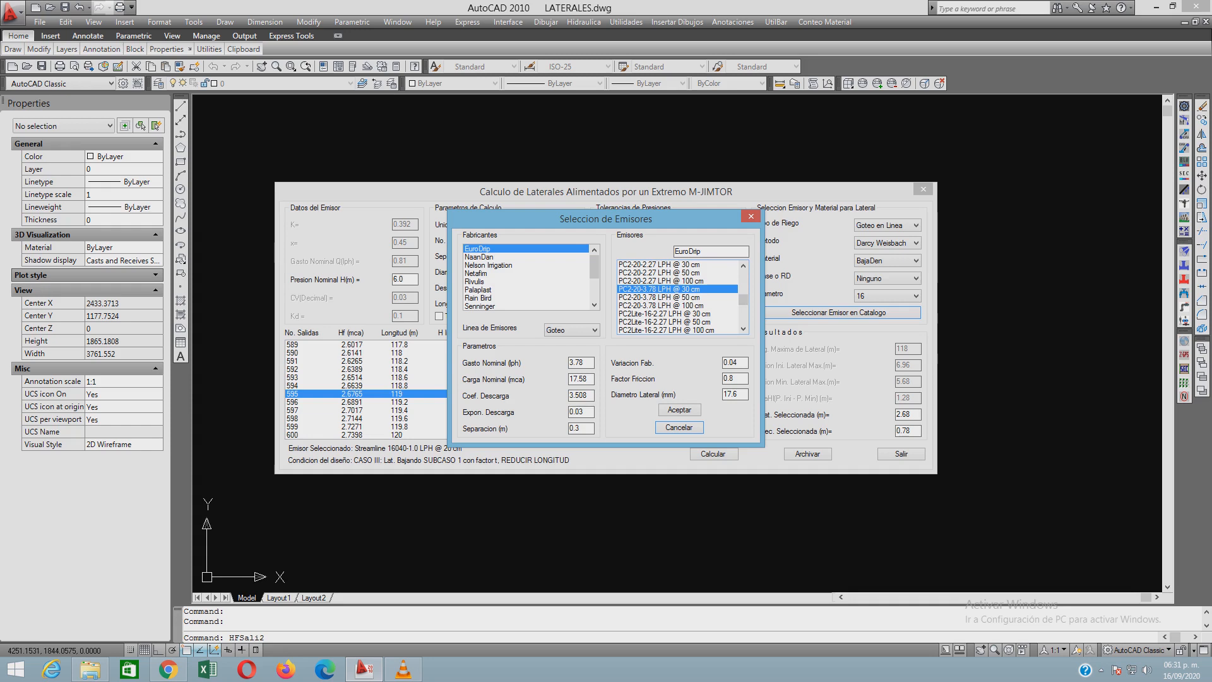
{"action": "left_click", "coordinate": [680, 410]}
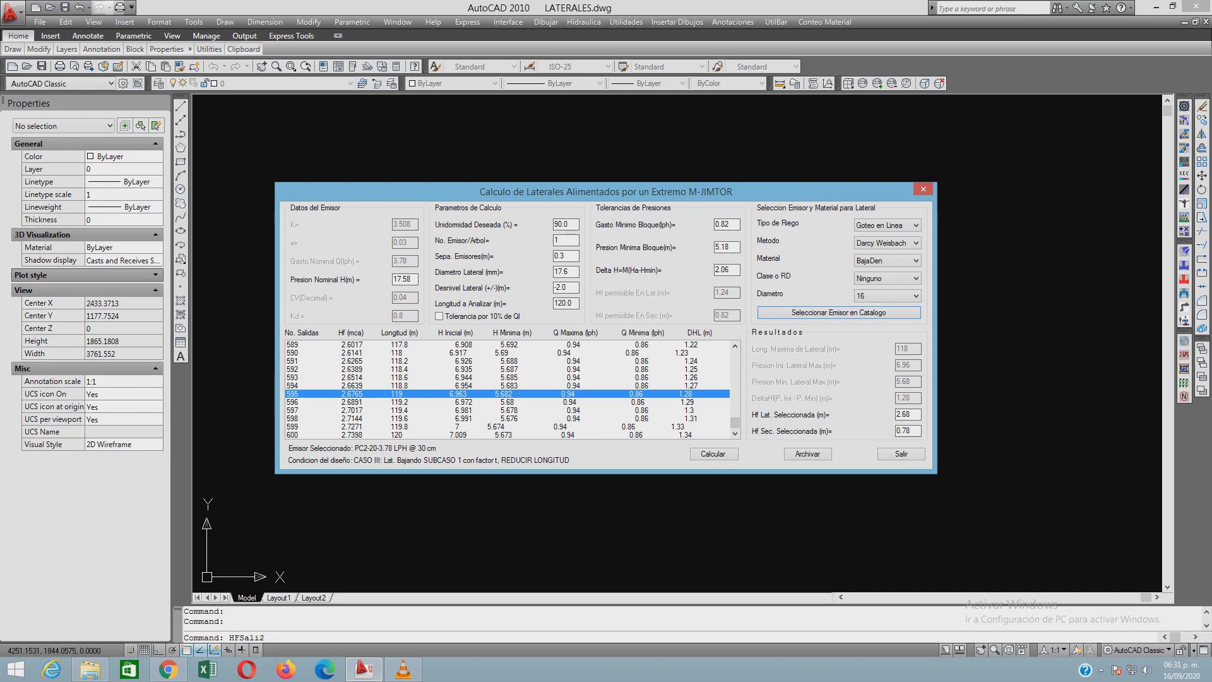
Set the elevation difference to 0.0 m and the length to analyse to 150.0 m, and calculate the lateral
{"action": "key", "text": "Tab"}
{"action": "key", "text": "Tab"}
{"action": "key", "text": "Tab"}
{"action": "key", "text": "shift+Tab"}
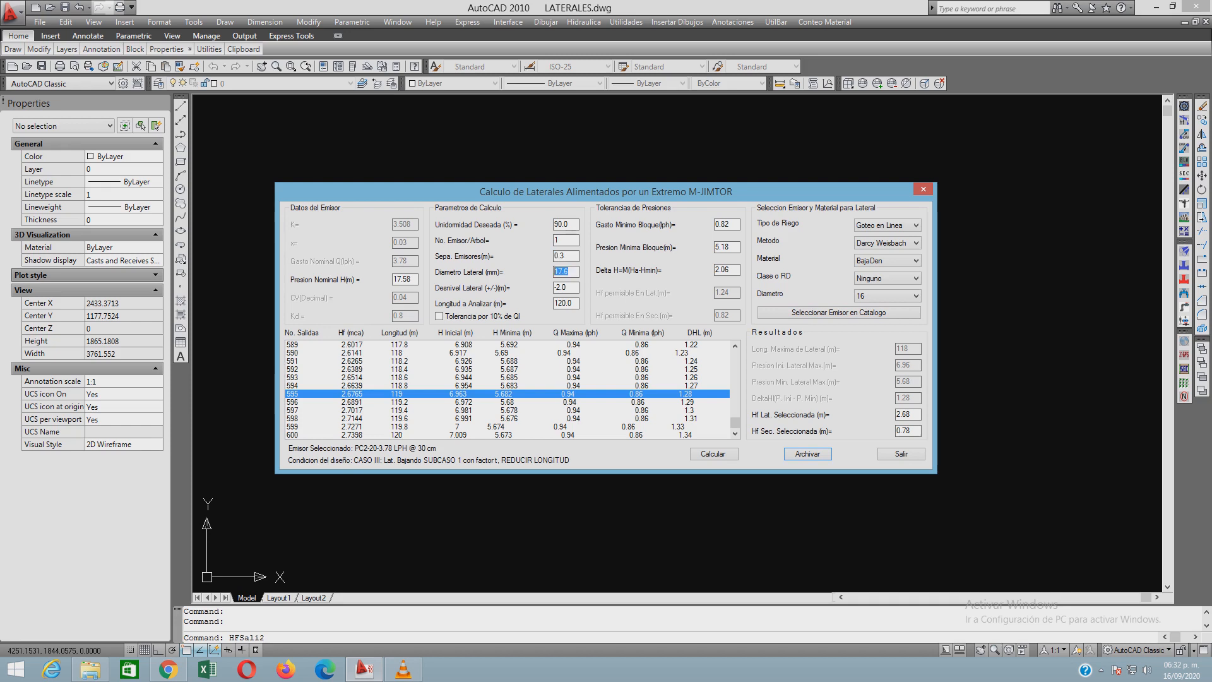
{"action": "key", "text": "Tab"}
{"action": "type", "text": "0.0"}
{"action": "key", "text": "Tab"}
{"action": "type", "text": "150.0"}
{"action": "left_click_drag", "start_coordinate": [555, 303], "coordinate": [569, 303]}
{"action": "key", "text": "shift+Tab"}
{"action": "key", "text": "Tab"}
{"action": "left_click", "coordinate": [713, 454]}
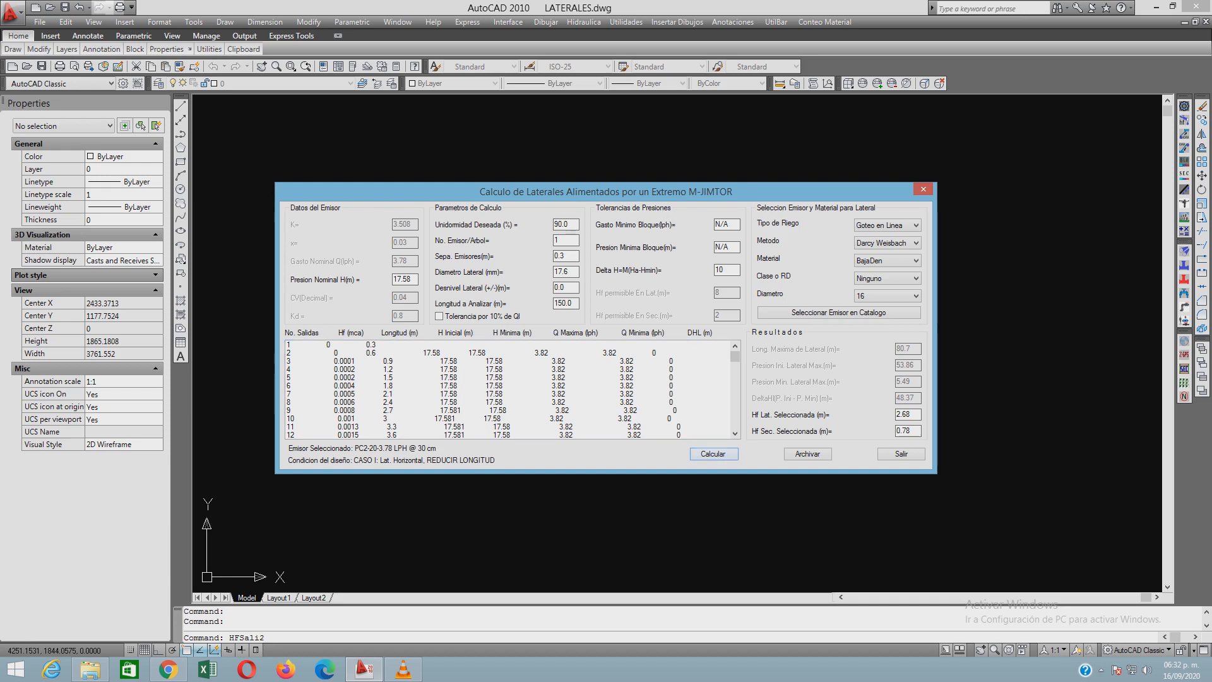
Examine the block flow and pressure tolerances, the allowable Delta H and the nominal pressure for the selected emitter
{"action": "double_click", "coordinate": [721, 247]}
{"action": "double_click", "coordinate": [721, 224]}
{"action": "left_click_drag", "start_coordinate": [725, 270], "coordinate": [713, 270]}
{"action": "left_click_drag", "start_coordinate": [729, 224], "coordinate": [714, 247]}
{"action": "left_click_drag", "start_coordinate": [568, 224], "coordinate": [553, 224]}
{"action": "left_click_drag", "start_coordinate": [729, 270], "coordinate": [714, 270]}
{"action": "double_click", "coordinate": [402, 280]}
{"action": "double_click", "coordinate": [719, 270]}
{"action": "double_click", "coordinate": [402, 279]}
{"action": "double_click", "coordinate": [719, 270]}
{"action": "left_click_drag", "start_coordinate": [412, 279], "coordinate": [392, 279]}
{"action": "double_click", "coordinate": [719, 270]}
Compare the results around the maximum length, select the 81 m lateral at outlet 270 and archive the calculation
{"action": "left_click_drag", "start_coordinate": [734, 356], "coordinate": [734, 392]}
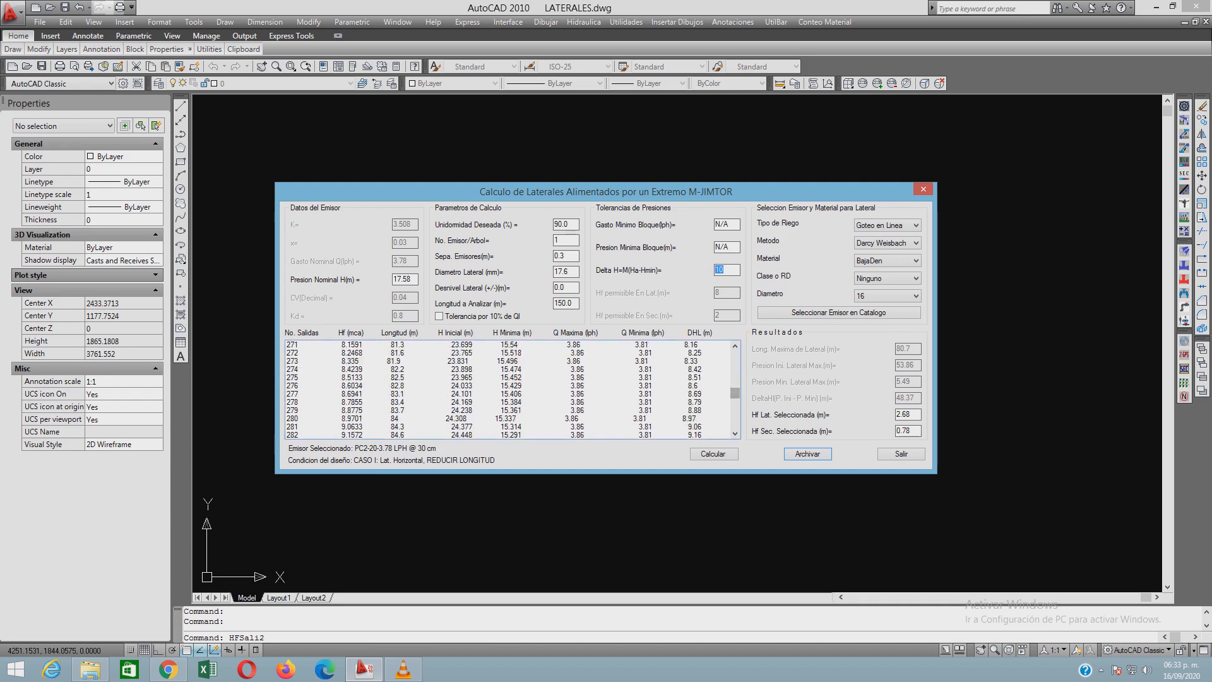
{"action": "left_click", "coordinate": [508, 377]}
{"action": "scroll", "coordinate": [508, 378], "scroll_direction": "up", "scroll_amount": 4}
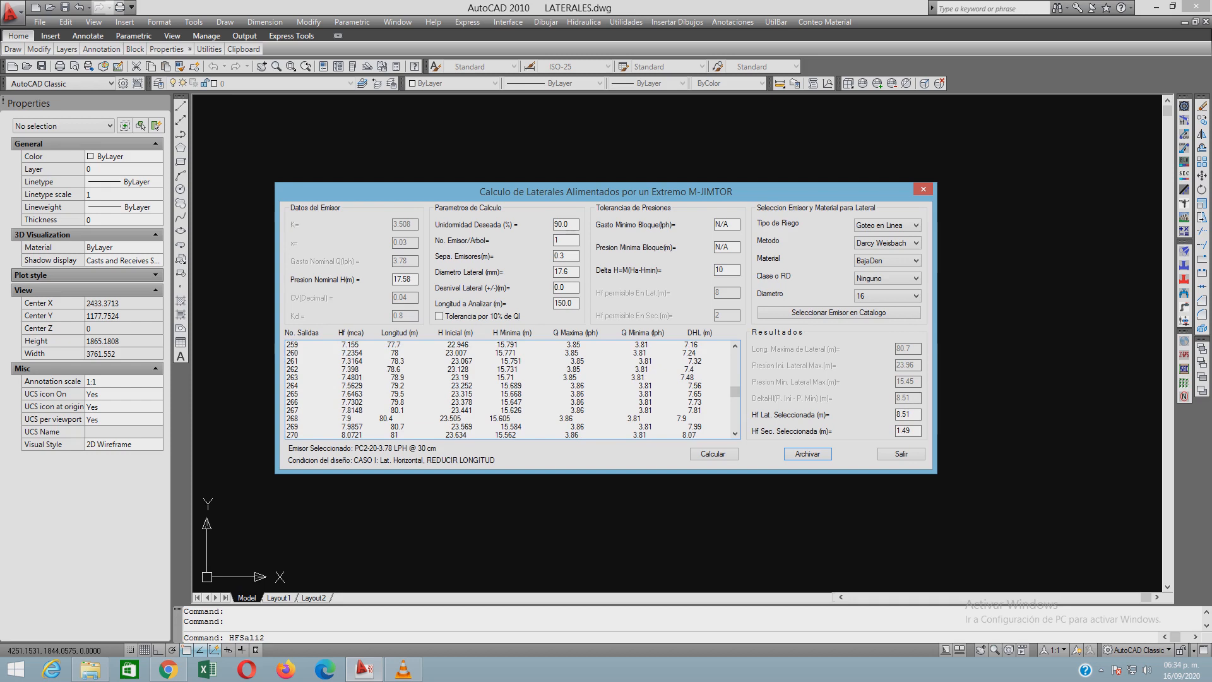
{"action": "scroll", "coordinate": [510, 390], "scroll_direction": "down", "scroll_amount": 1}
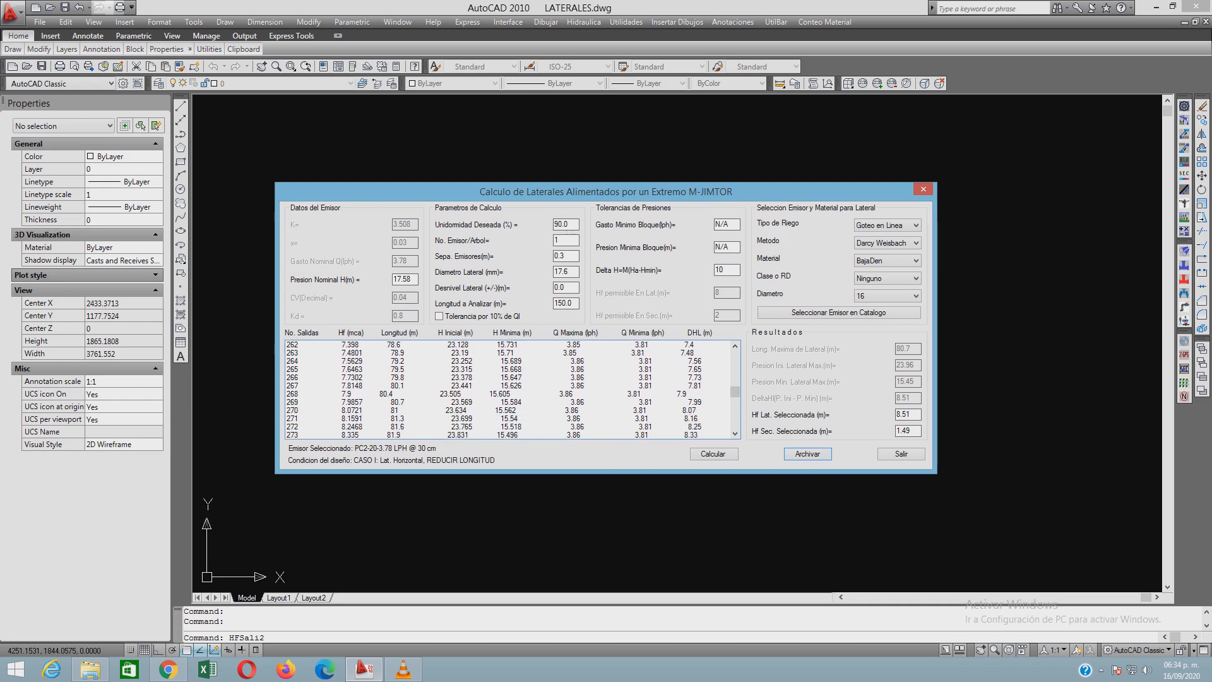
{"action": "left_click", "coordinate": [511, 402]}
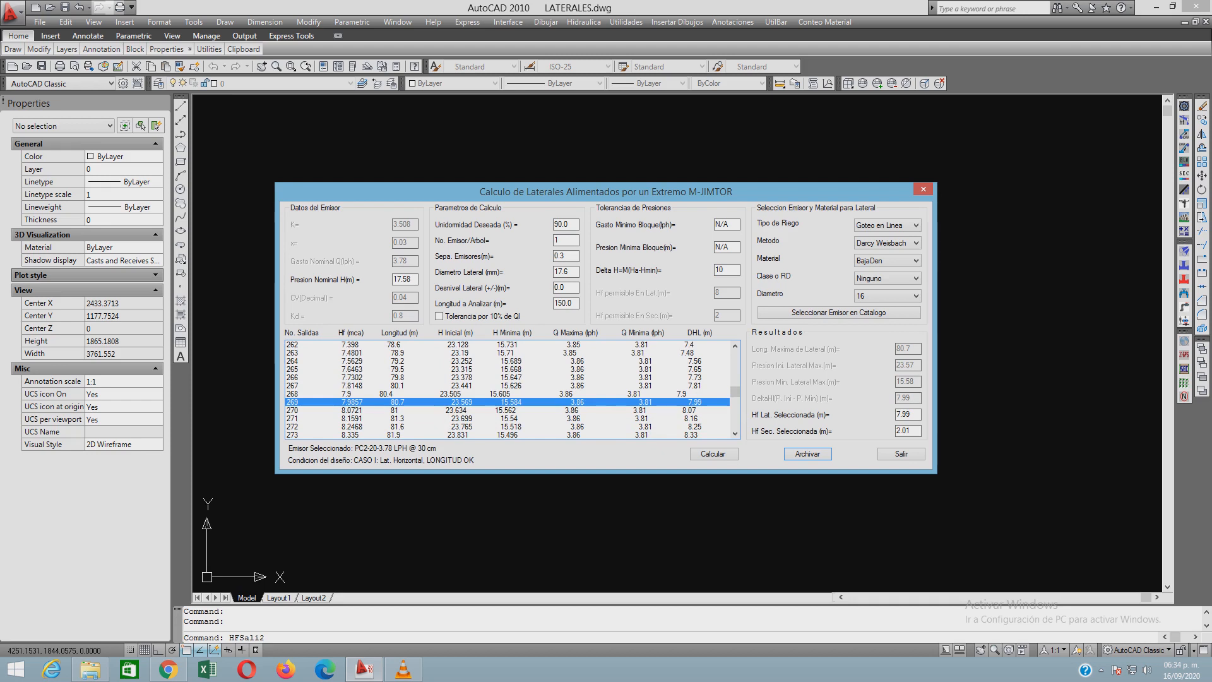
{"action": "scroll", "coordinate": [511, 390], "scroll_direction": "down", "scroll_amount": 2}
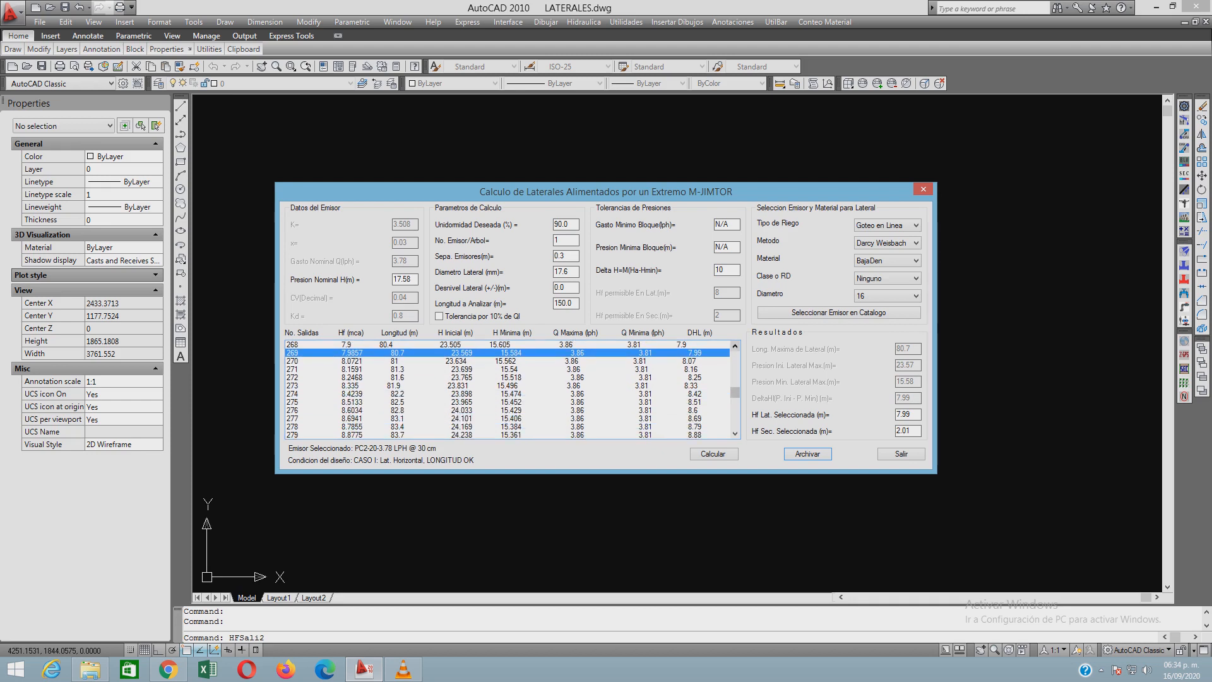
{"action": "left_click", "coordinate": [735, 346]}
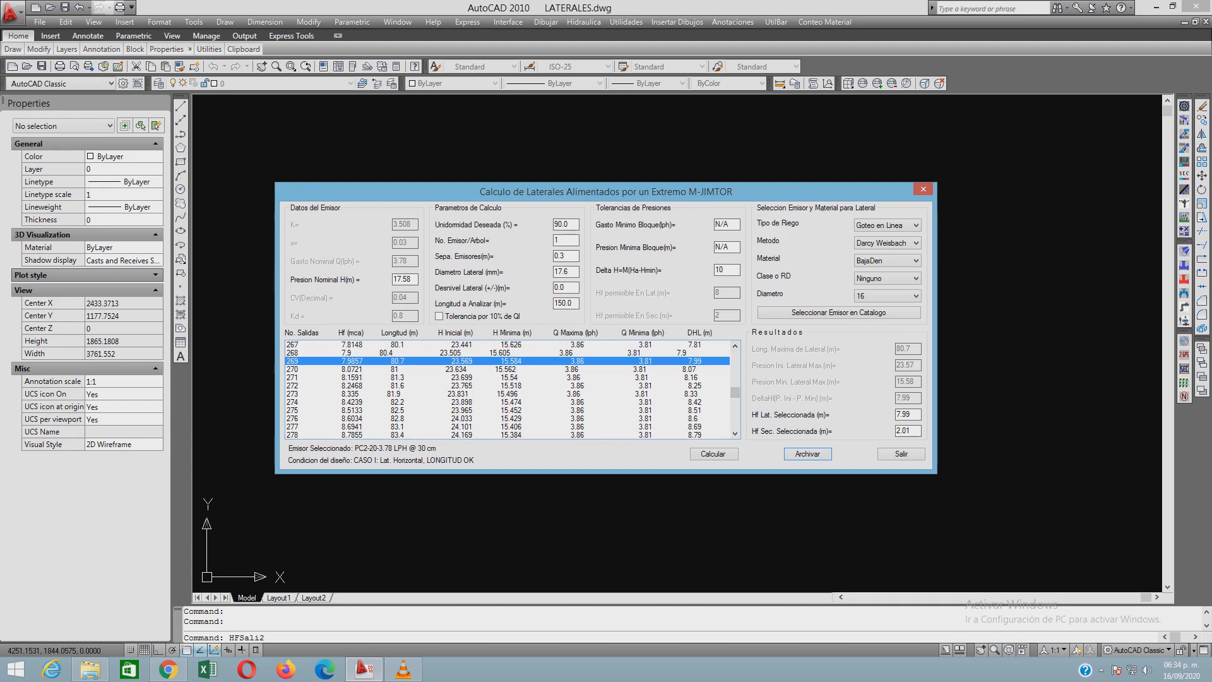
{"action": "left_click", "coordinate": [507, 368]}
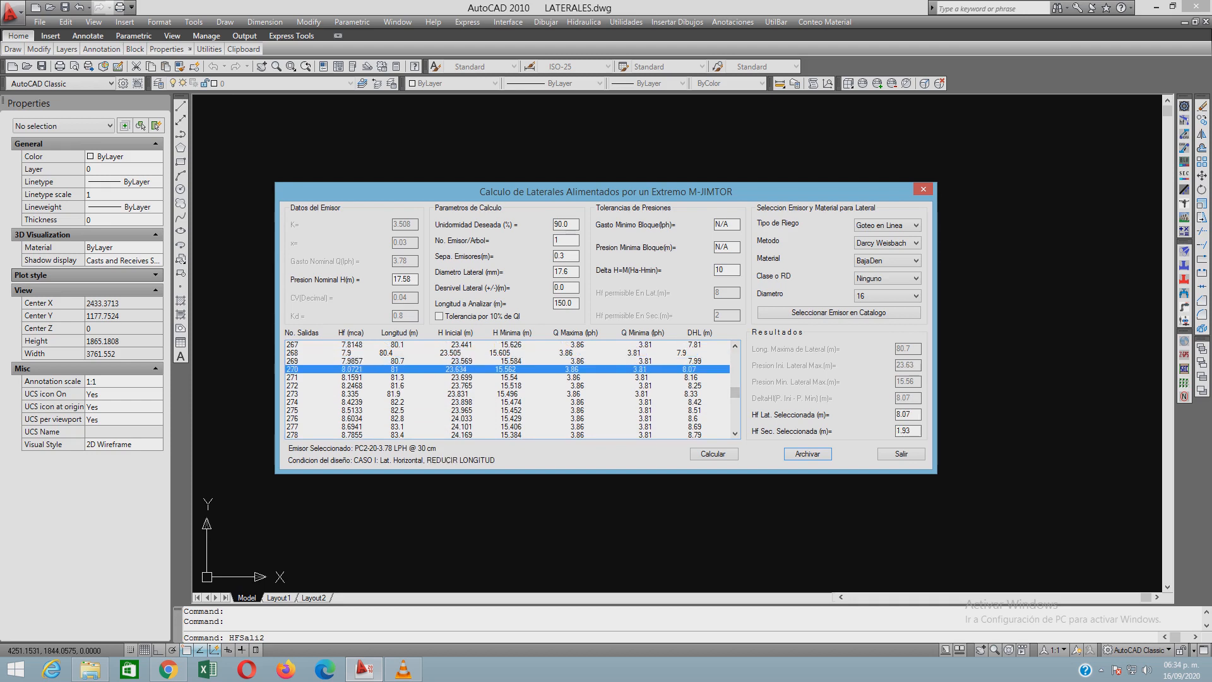
{"action": "left_click", "coordinate": [507, 361]}
{"action": "left_click", "coordinate": [507, 369]}
{"action": "left_click", "coordinate": [807, 453]}
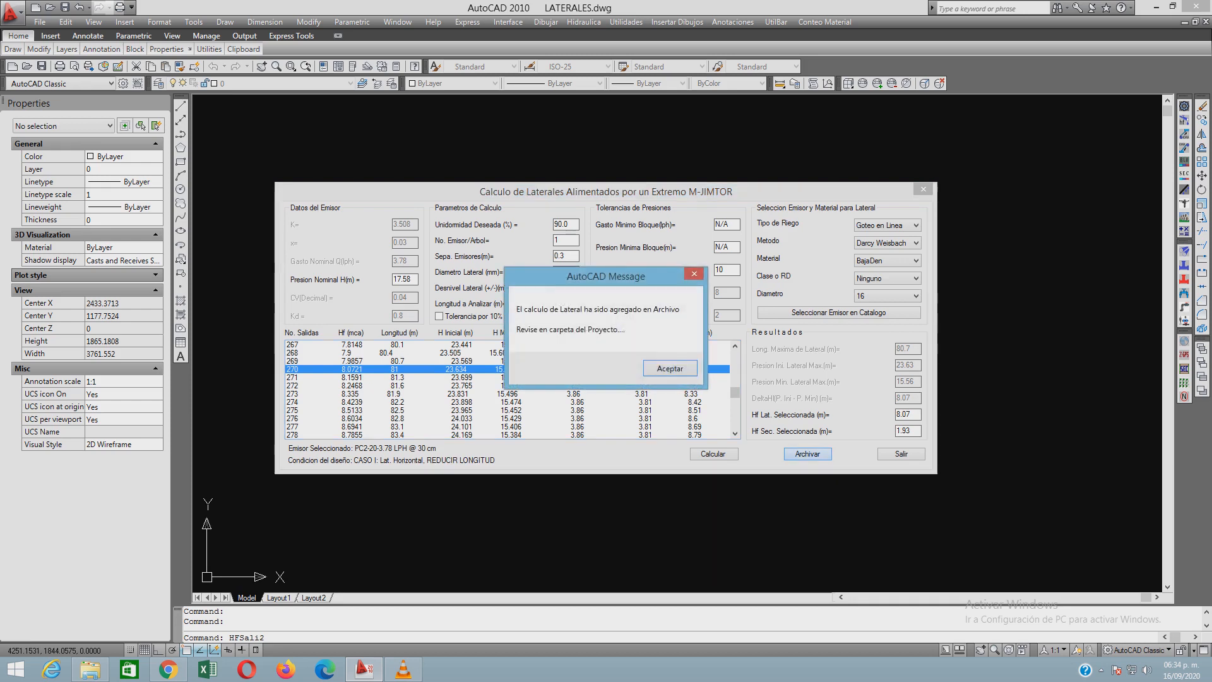
{"action": "left_click", "coordinate": [669, 368]}
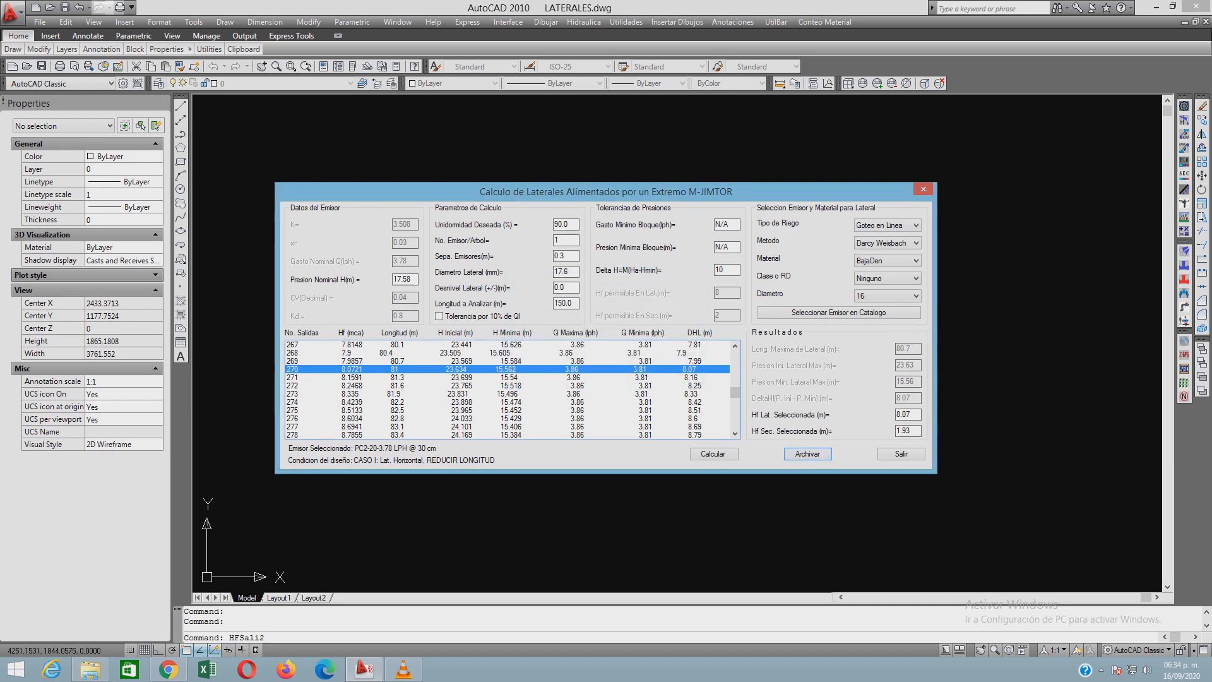
Recalculate the lateral with an uphill elevation difference of 1.0 m
{"action": "left_click", "coordinate": [735, 346]}
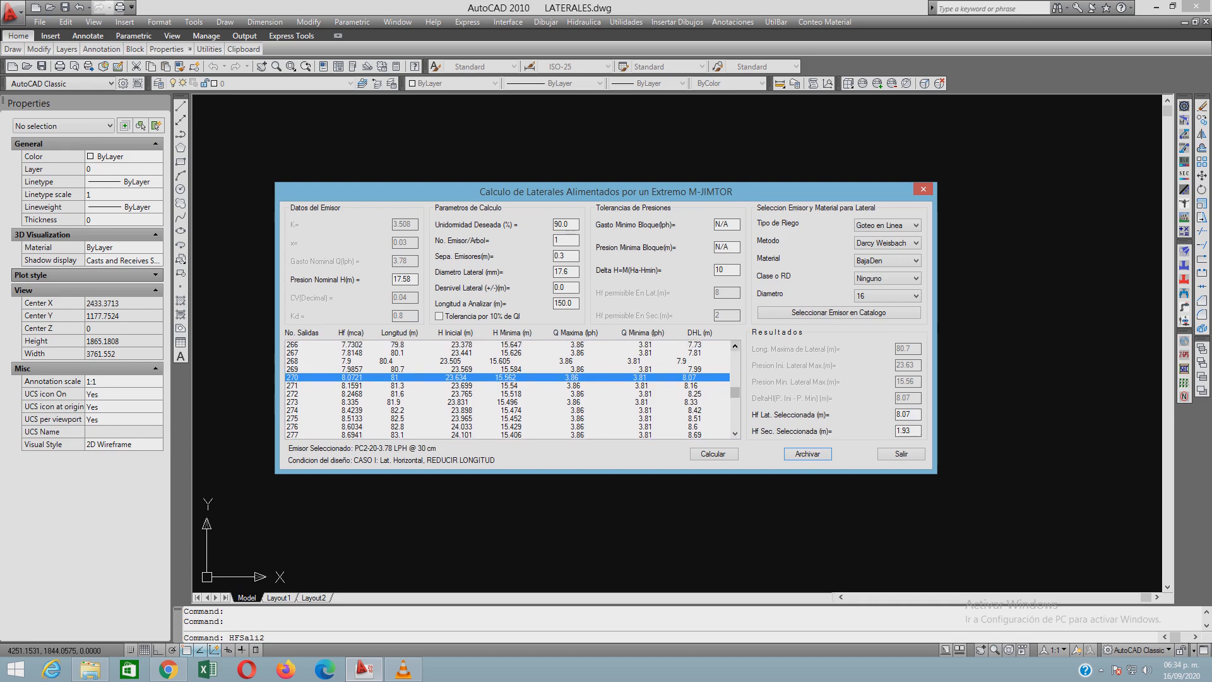
{"action": "left_click", "coordinate": [735, 345]}
{"action": "left_click", "coordinate": [734, 345]}
{"action": "left_click", "coordinate": [735, 345]}
{"action": "left_click", "coordinate": [735, 346]}
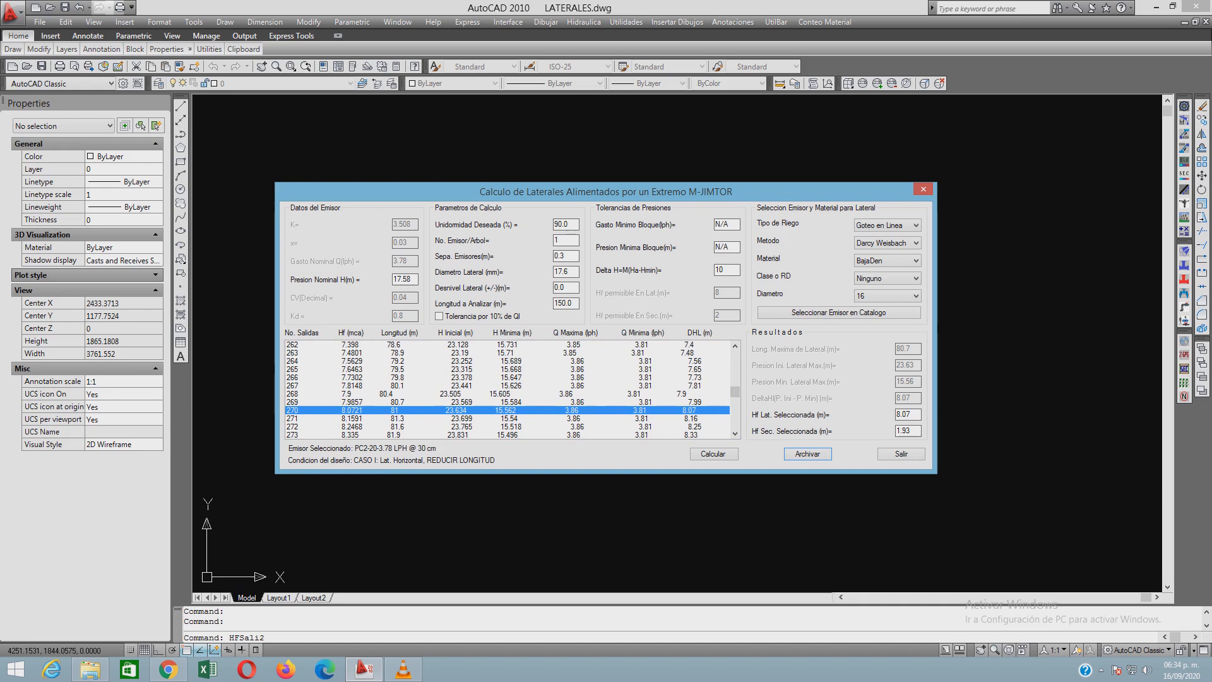
{"action": "double_click", "coordinate": [559, 287]}
{"action": "type", "text": "-"}
{"action": "type", "text": "1.0"}
{"action": "left_click_drag", "start_coordinate": [564, 287], "coordinate": [554, 287]}
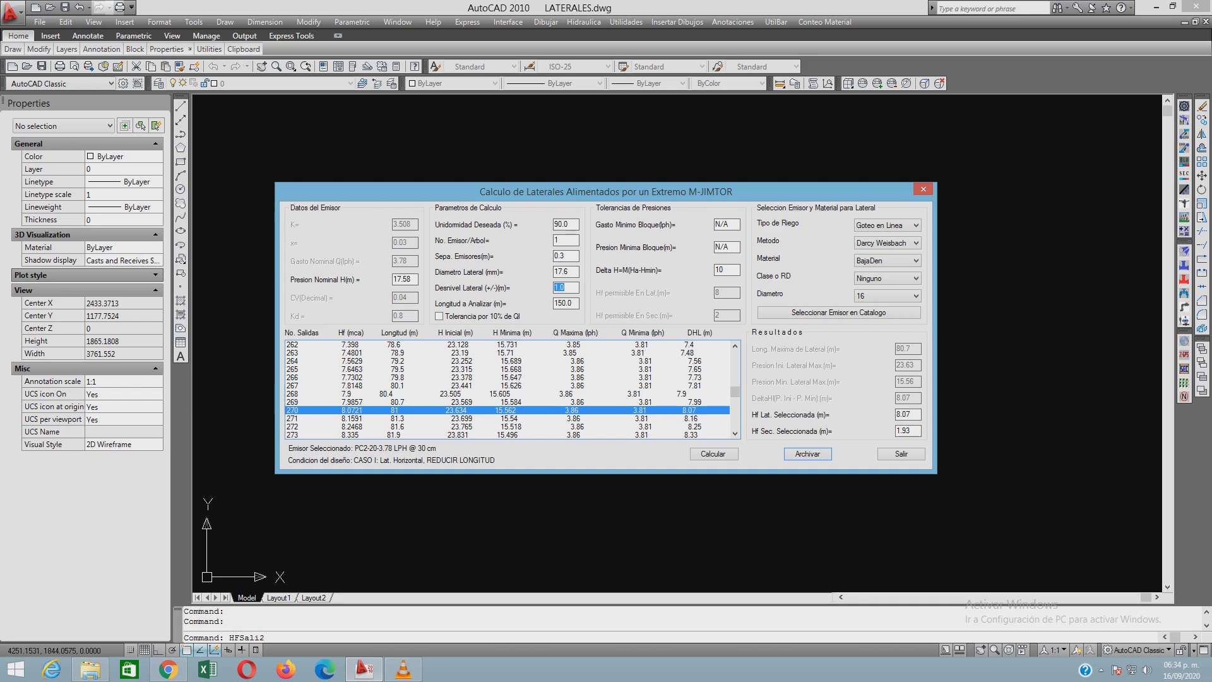
{"action": "left_click", "coordinate": [713, 454]}
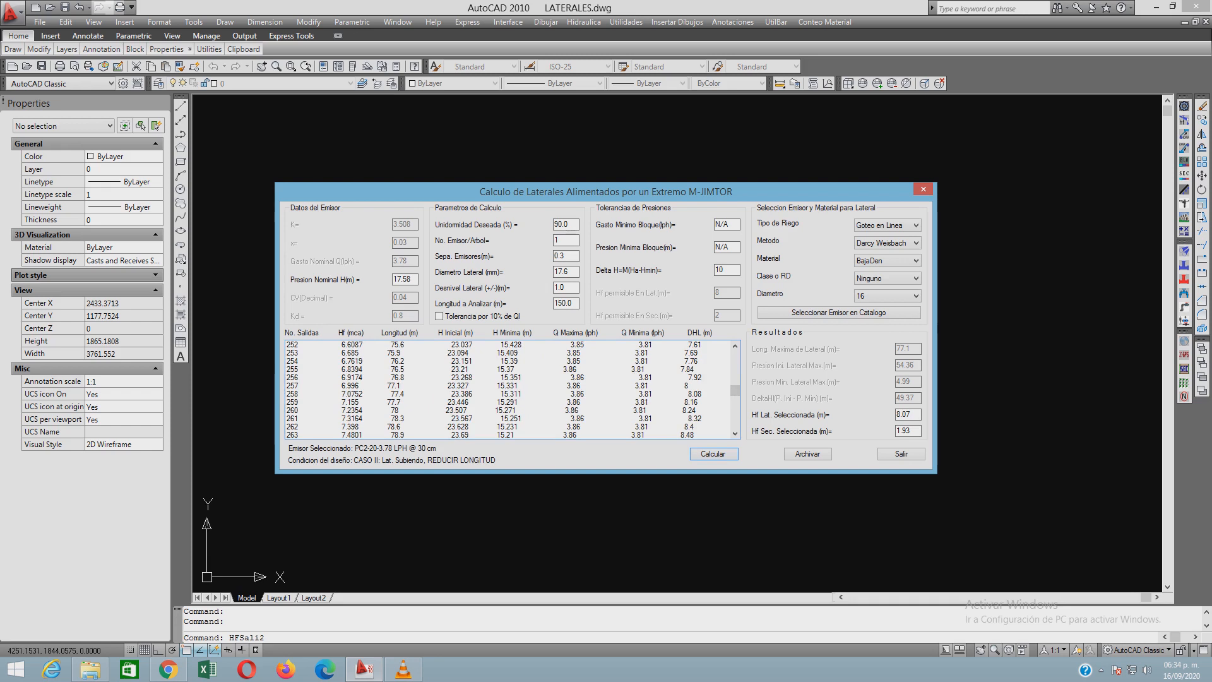
Compare the uphill results, select the 78 m lateral at outlet 260 and archive the calculation
{"action": "left_click", "coordinate": [508, 410]}
{"action": "scroll", "coordinate": [508, 389], "scroll_direction": "down", "scroll_amount": 1}
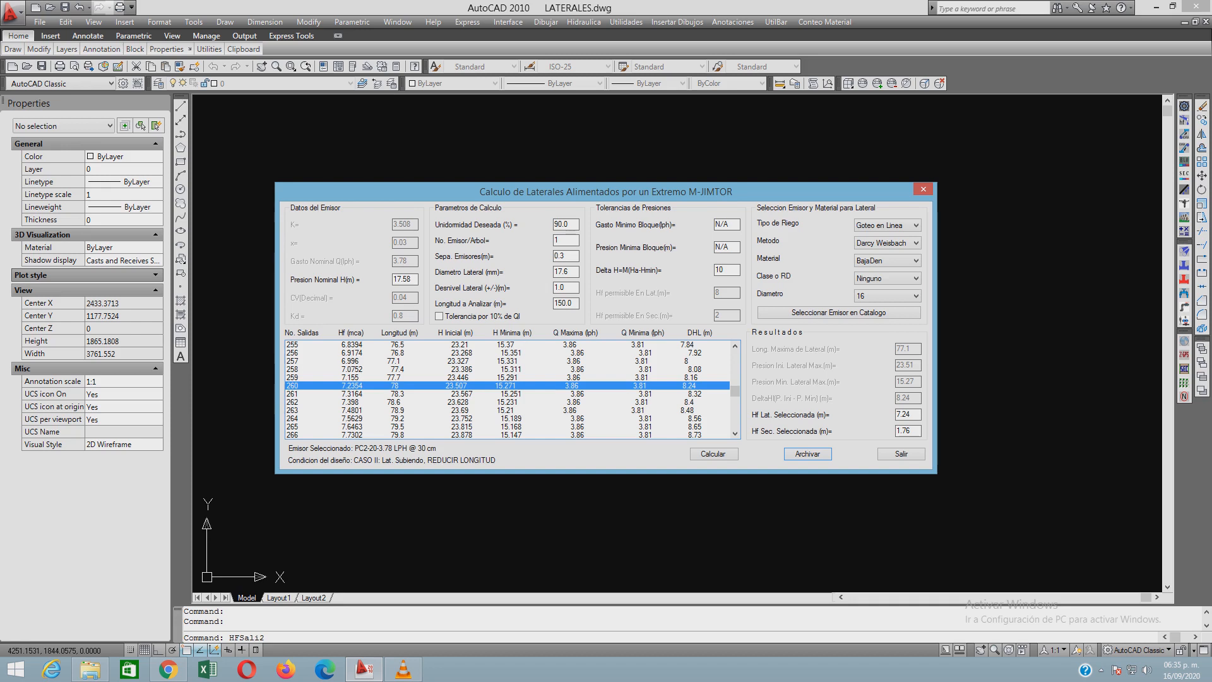
{"action": "left_click", "coordinate": [507, 361]}
{"action": "left_click", "coordinate": [508, 385]}
{"action": "key", "text": "Return"}
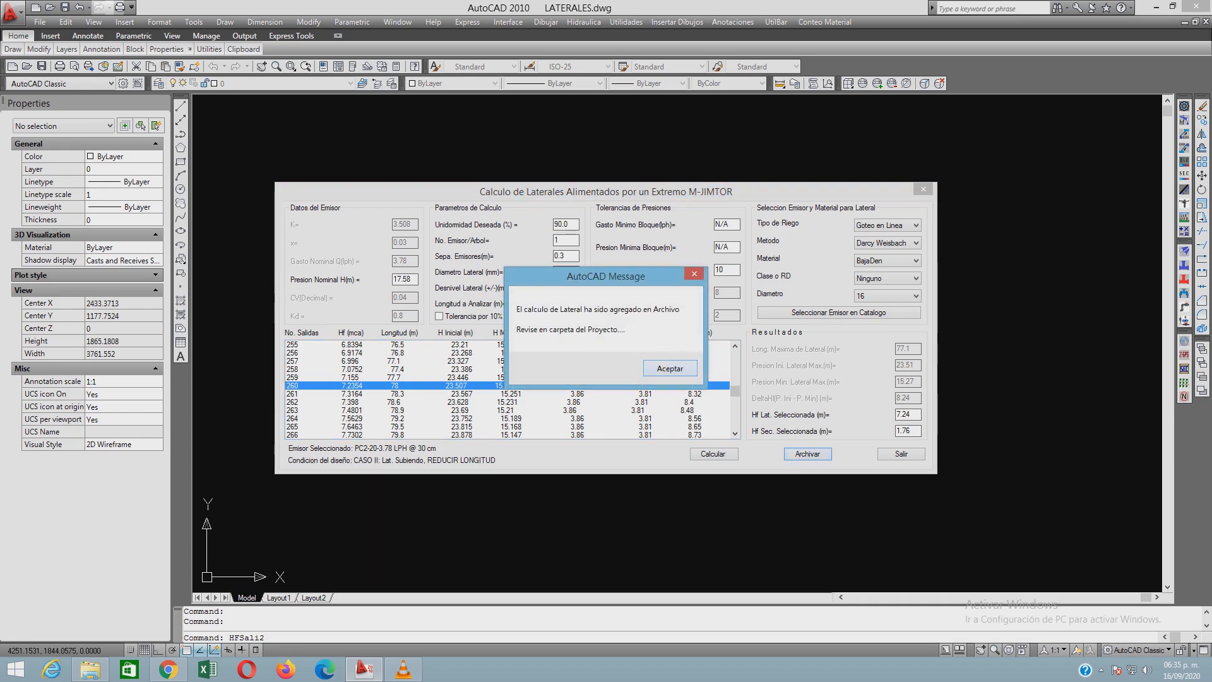
{"action": "key", "text": "Return"}
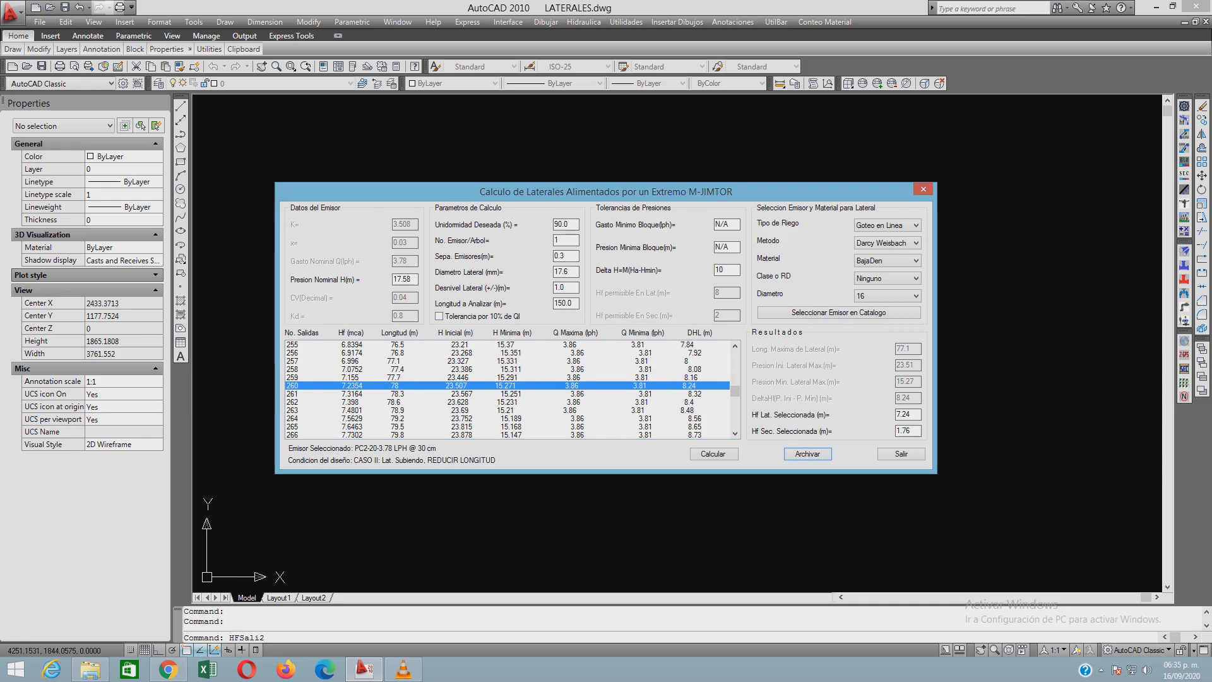
Recalculate the lateral with a downhill elevation difference of -1.0 m
{"action": "double_click", "coordinate": [559, 287]}
{"action": "type", "text": "-1.0"}
{"action": "key", "text": "Return"}
{"action": "left_click", "coordinate": [713, 453]}
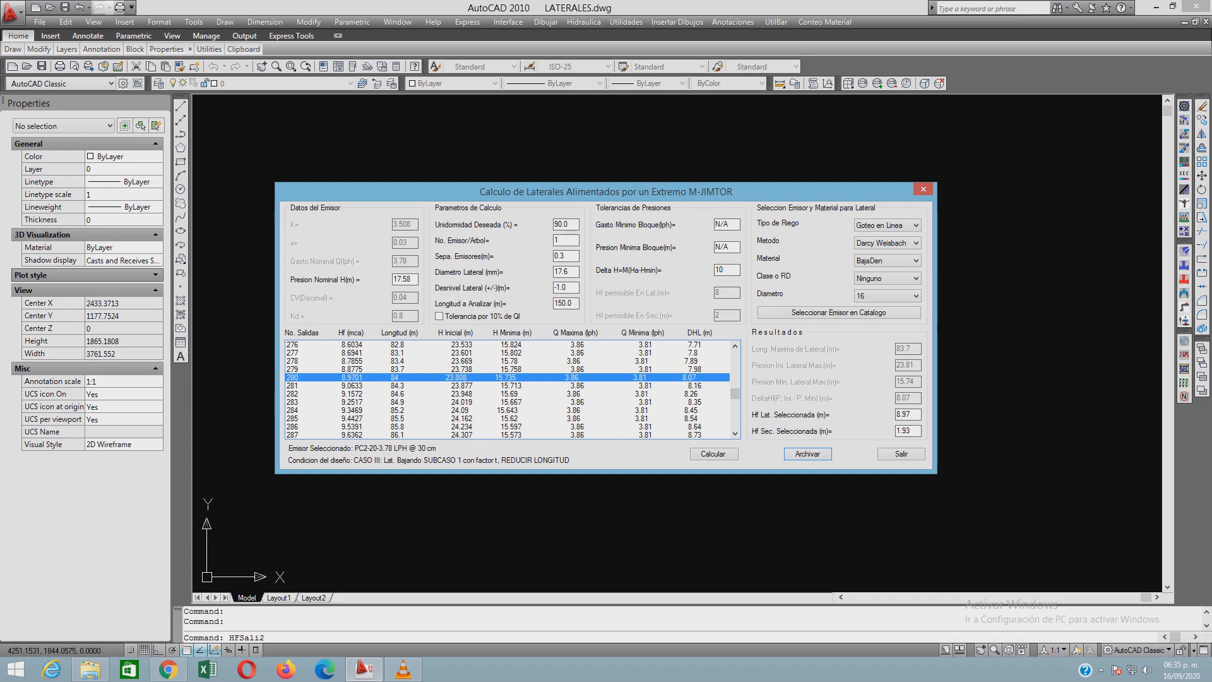
Compare outlets 278 and 280, select the 84 m lateral at outlet 280 and archive the calculation
{"action": "left_click", "coordinate": [507, 361]}
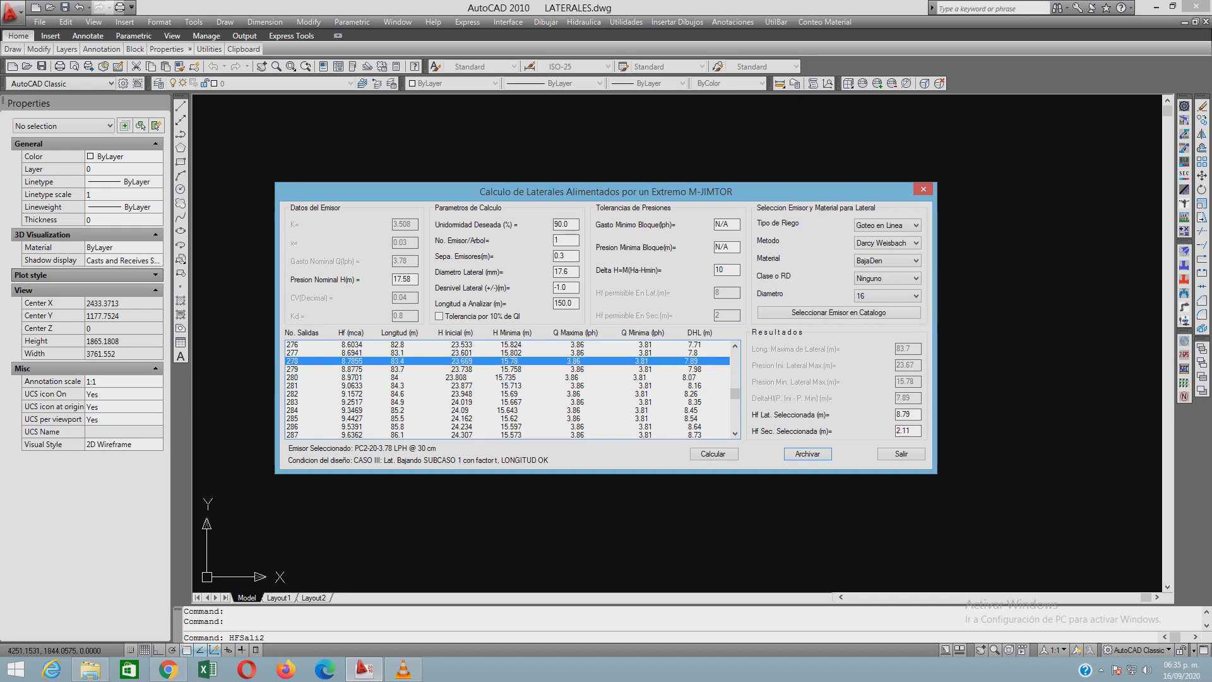
{"action": "left_click", "coordinate": [507, 377]}
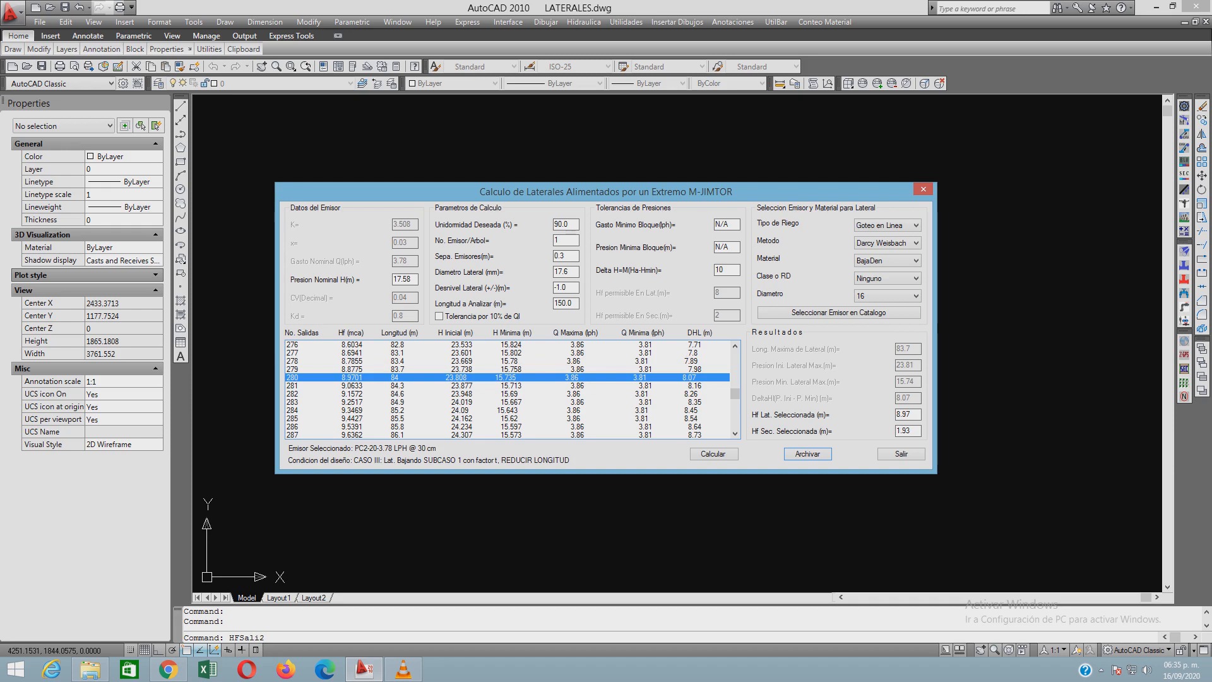
{"action": "left_click_drag", "start_coordinate": [912, 431], "coordinate": [896, 431]}
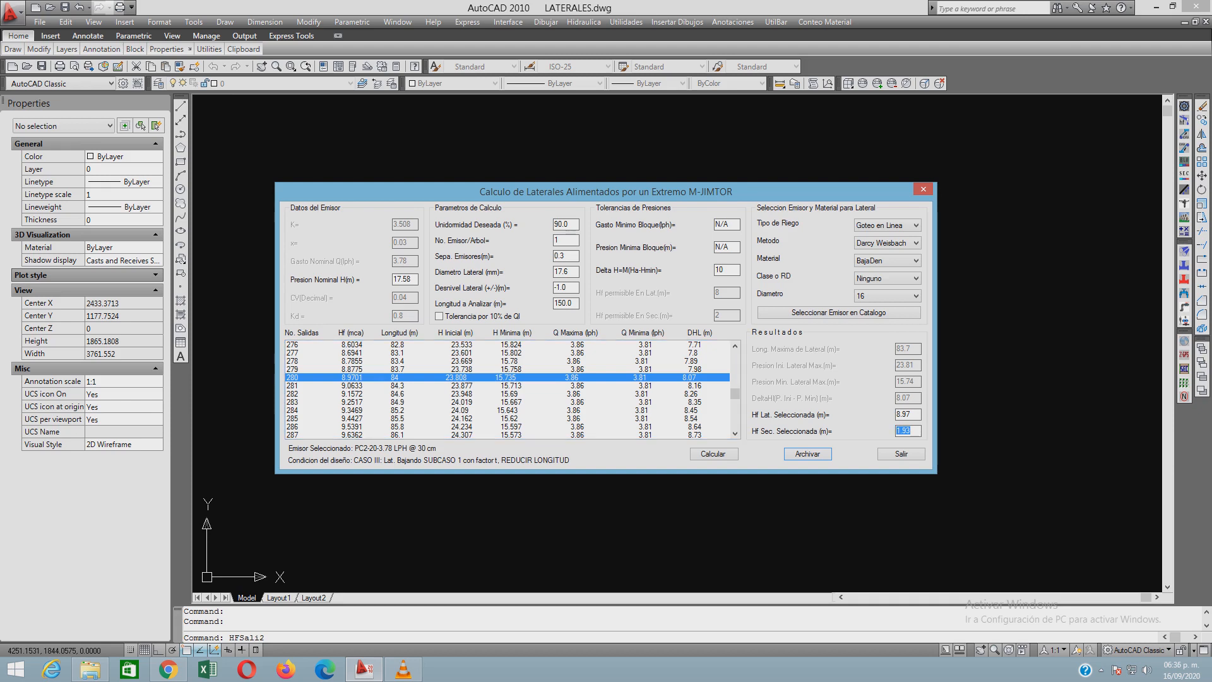
{"action": "left_click", "coordinate": [807, 453]}
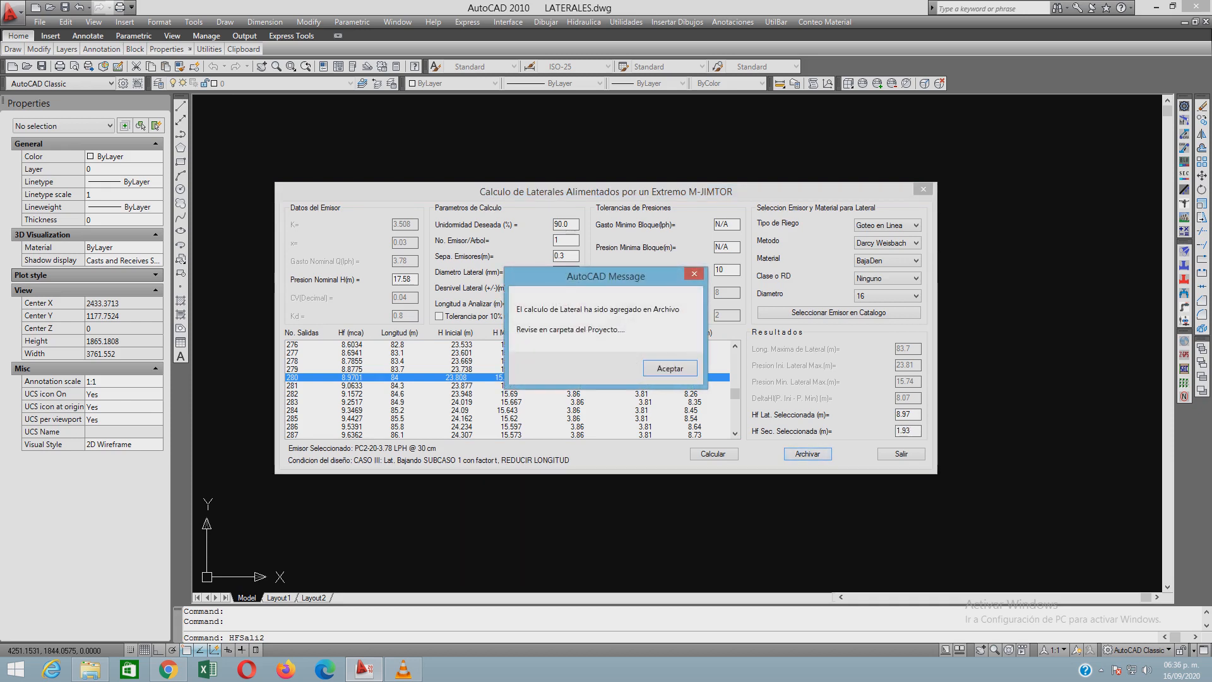
{"action": "key", "text": "Return"}
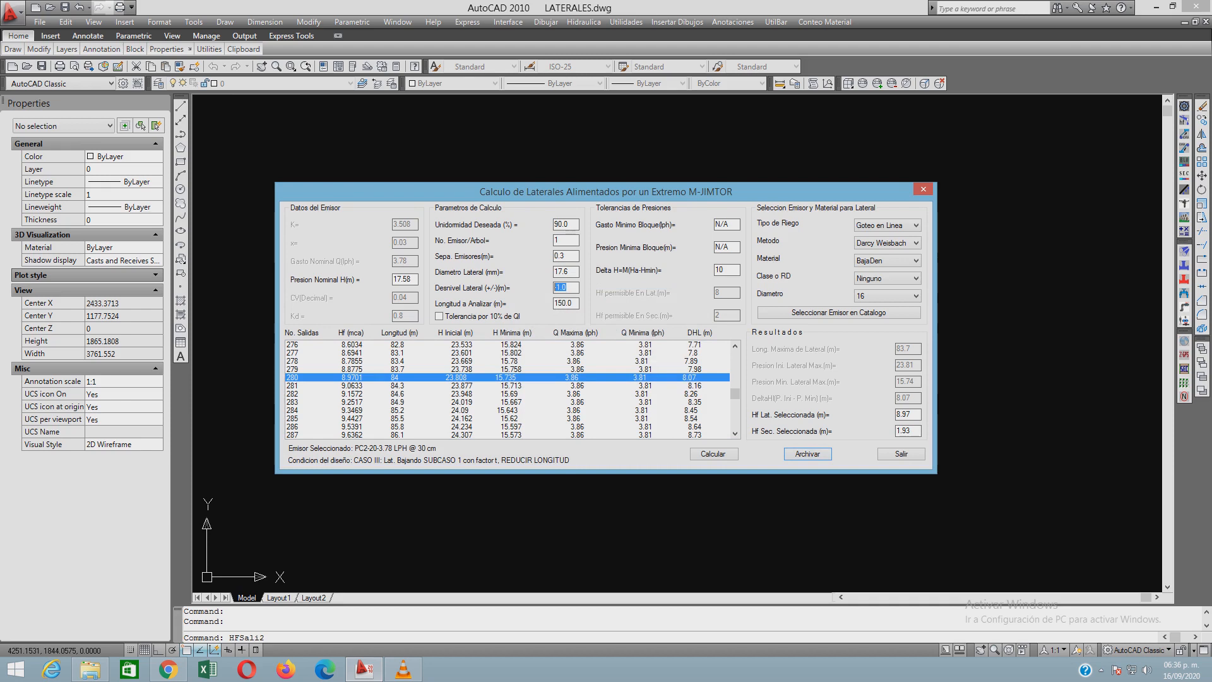
Recalculate the lateral with an elevation difference of -2.0 m and archive the 87 m result at outlet 290
{"action": "type", "text": "-2.0"}
{"action": "key", "text": "Return"}
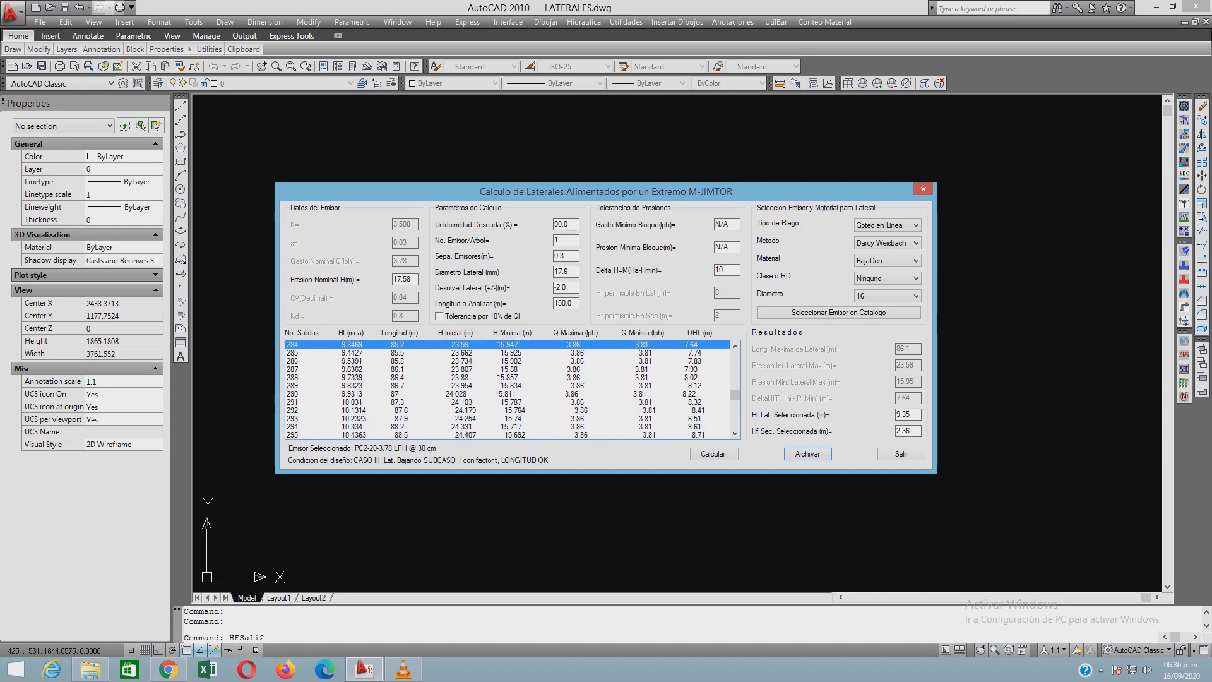
{"action": "left_click", "coordinate": [507, 393]}
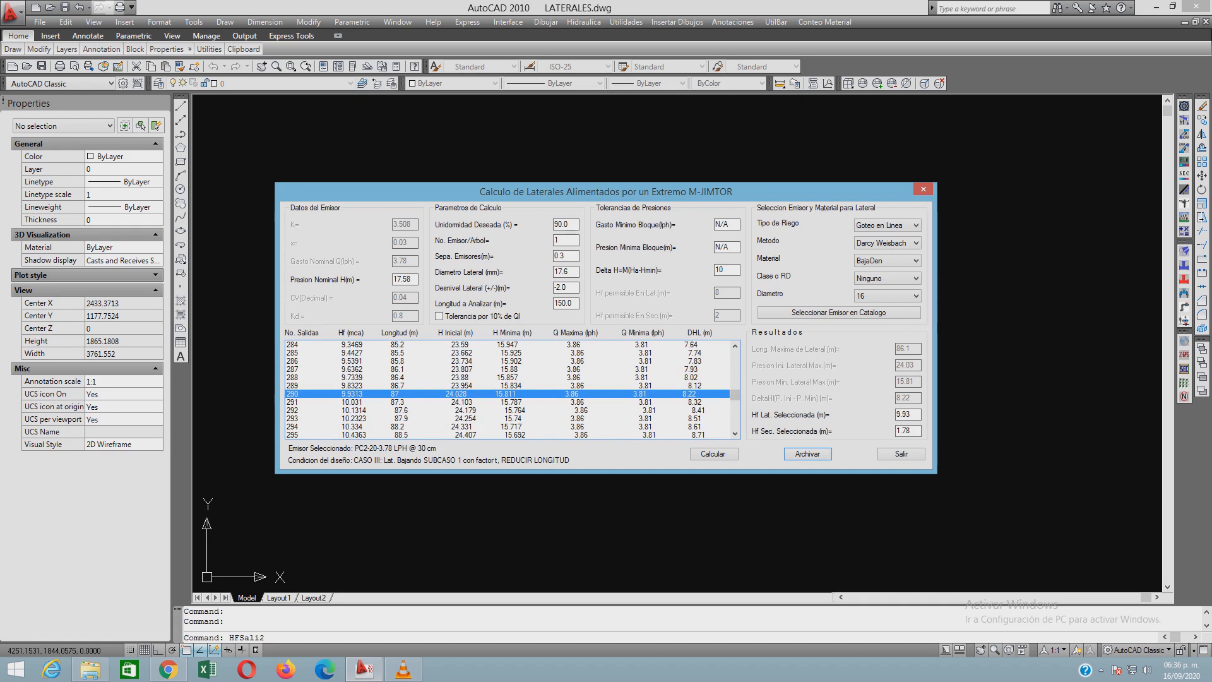
{"action": "left_click", "coordinate": [507, 369]}
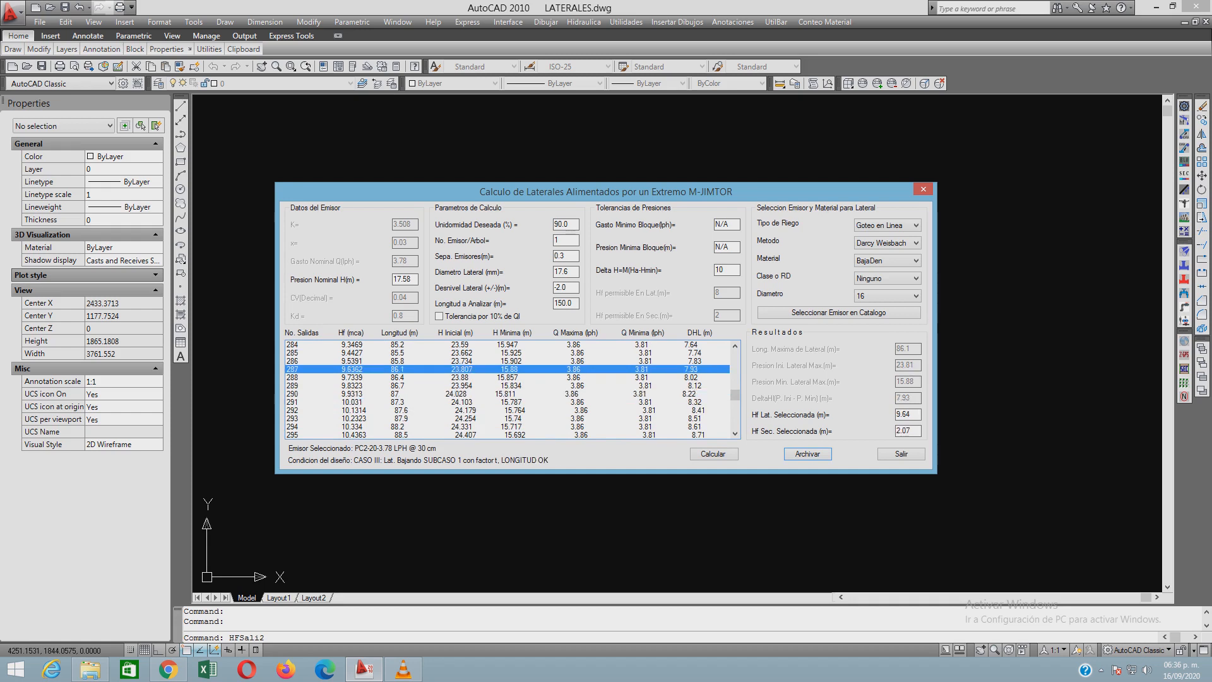
{"action": "left_click", "coordinate": [507, 393]}
{"action": "left_click", "coordinate": [808, 454]}
{"action": "key", "text": "Return"}
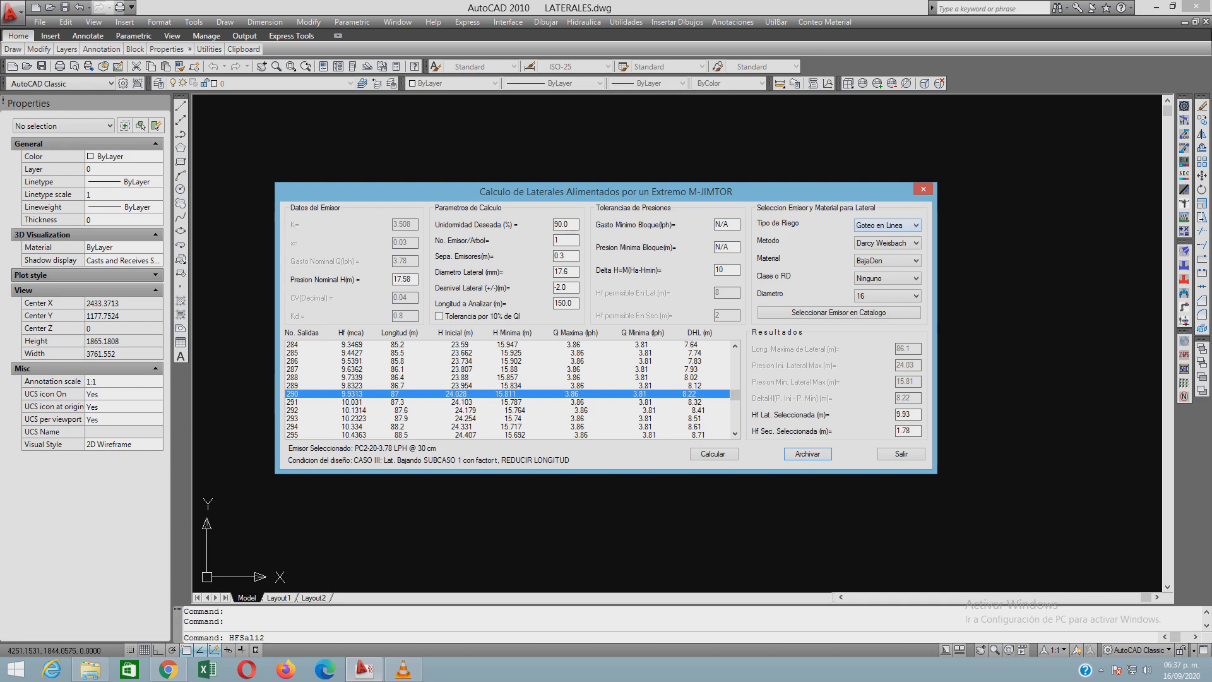
Set the irrigation type to Microaspersion and keep Darcy Weisbach as the calculation method
{"action": "left_click", "coordinate": [887, 225]}
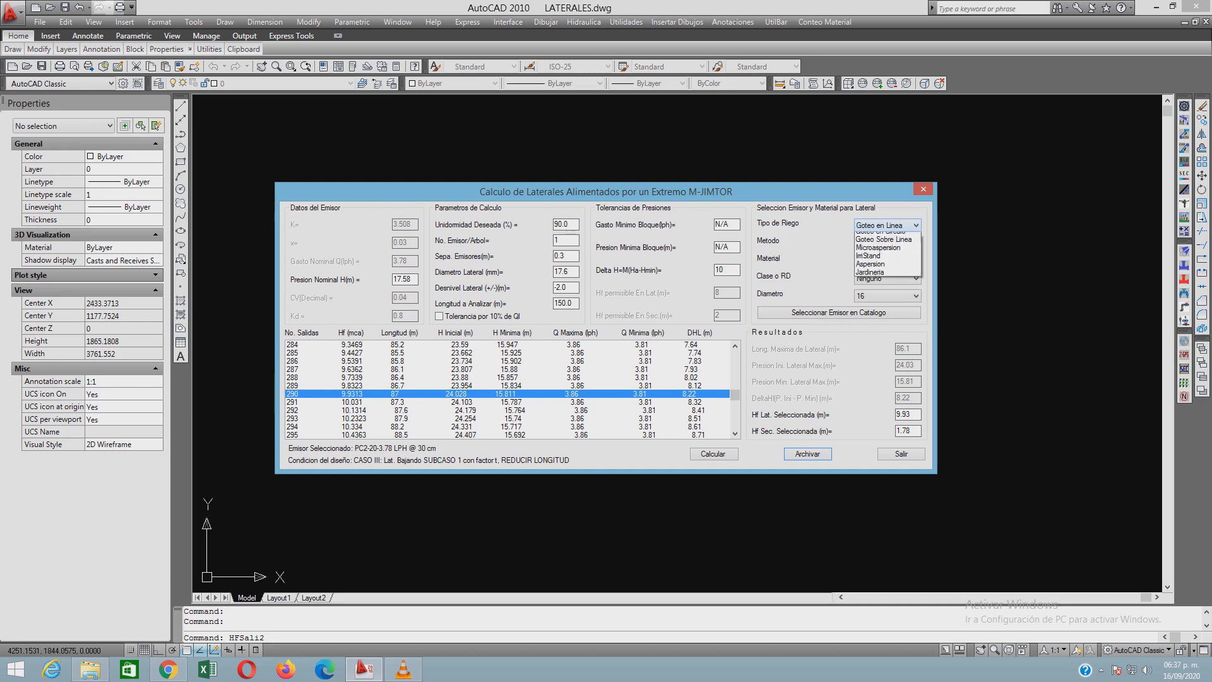
{"action": "key", "text": "Down"}
{"action": "key", "text": "Down"}
{"action": "key", "text": "Down"}
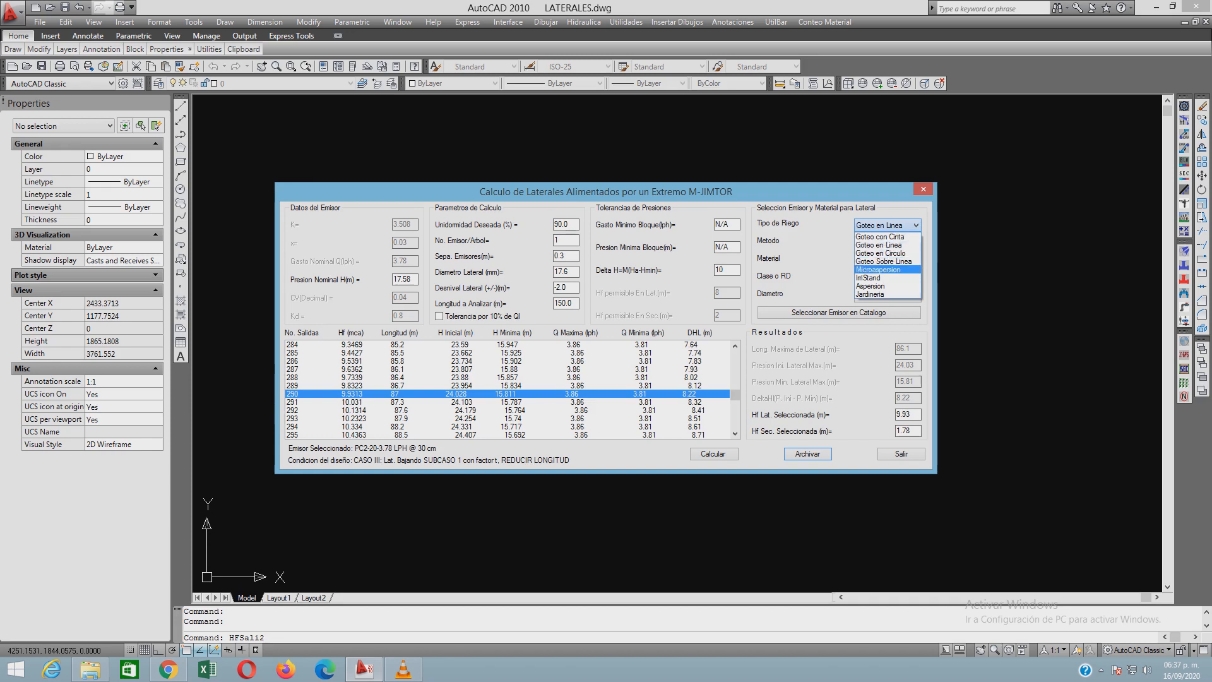
{"action": "key", "text": "Return"}
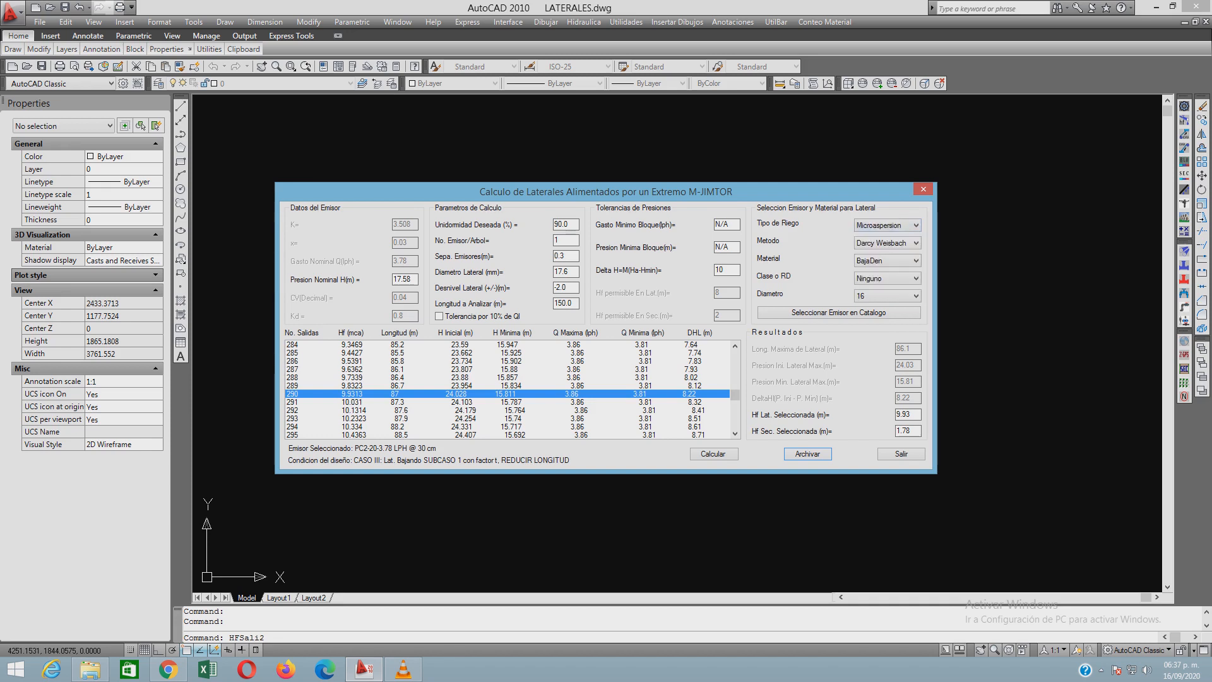
{"action": "left_click", "coordinate": [887, 224]}
{"action": "left_click", "coordinate": [887, 269]}
{"action": "left_click", "coordinate": [887, 242]}
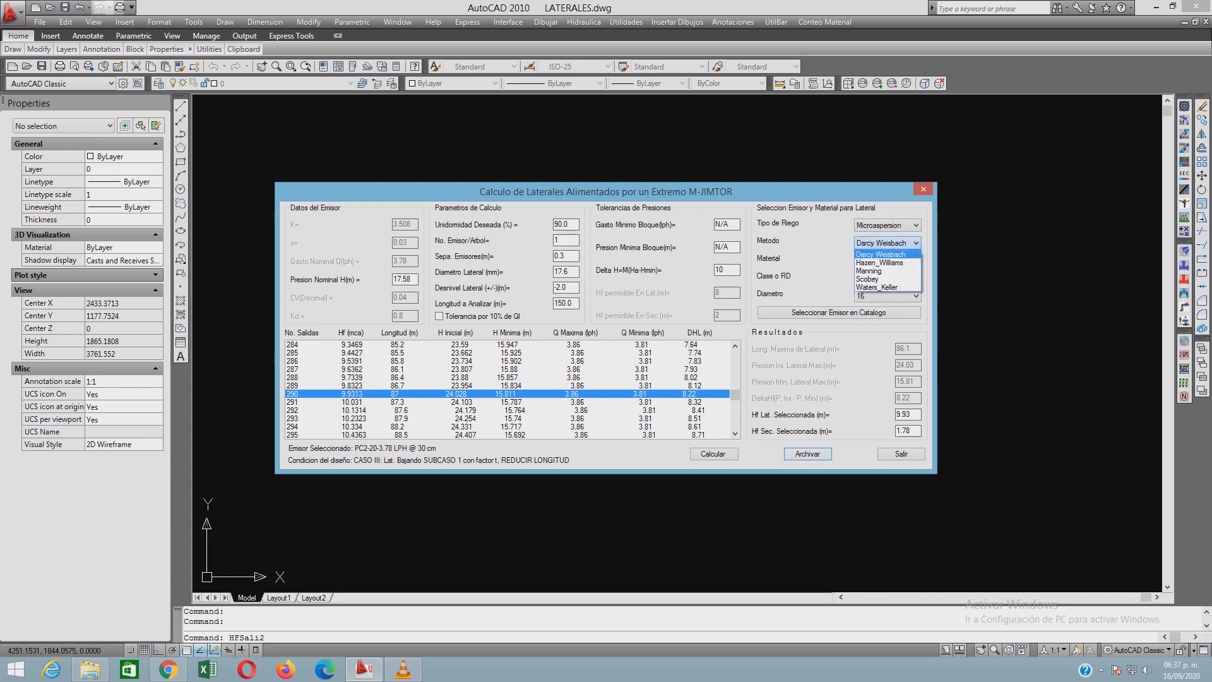
{"action": "key", "text": "Return"}
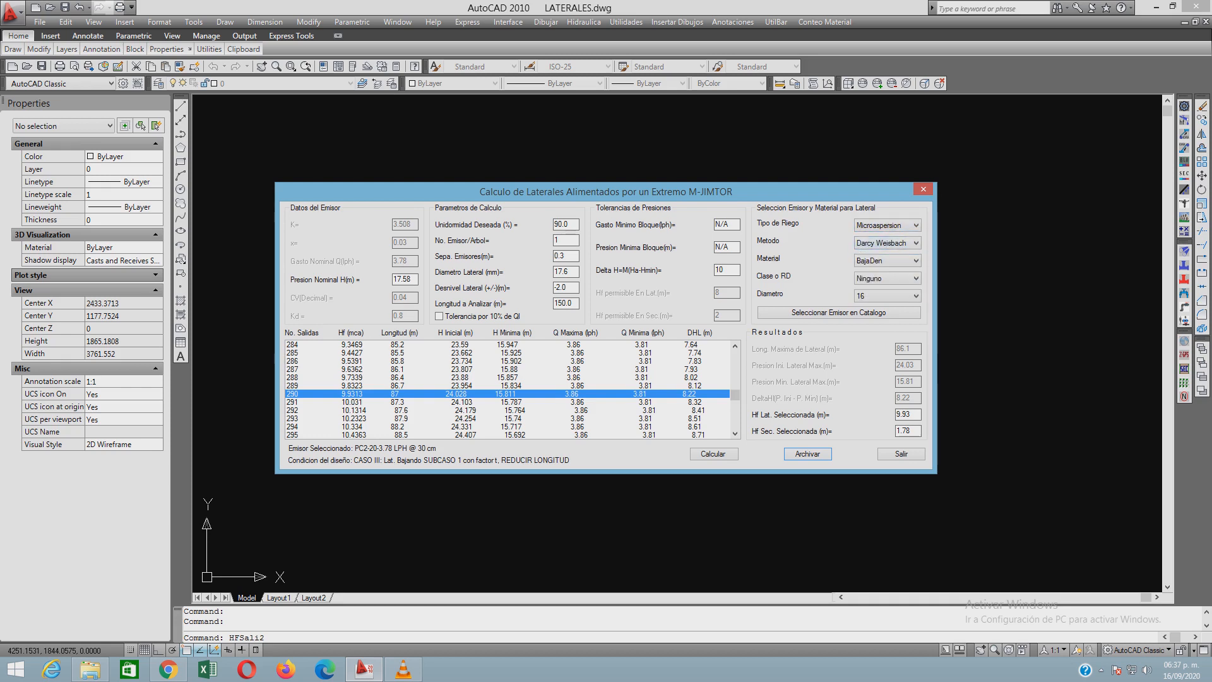
Set the lateral material to Eurodrip with class Ninguno and diameter 20
{"action": "left_click", "coordinate": [888, 260]}
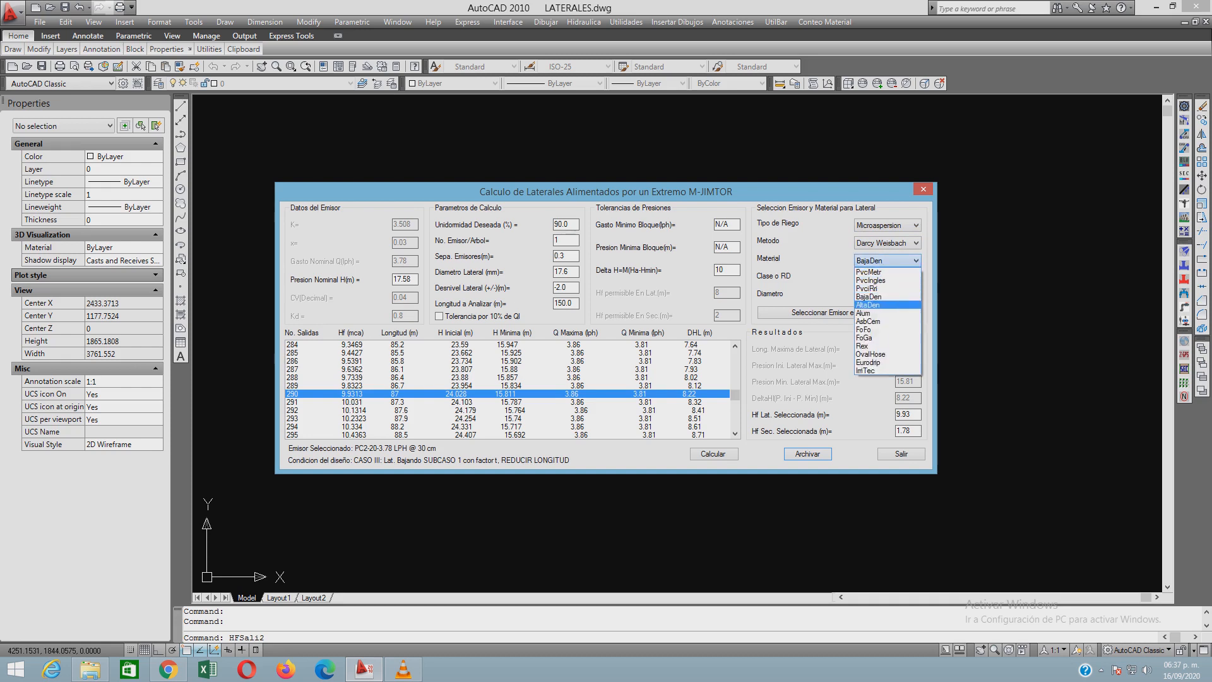
{"action": "left_click", "coordinate": [888, 363]}
{"action": "left_click", "coordinate": [887, 278]}
{"action": "left_click", "coordinate": [884, 290]}
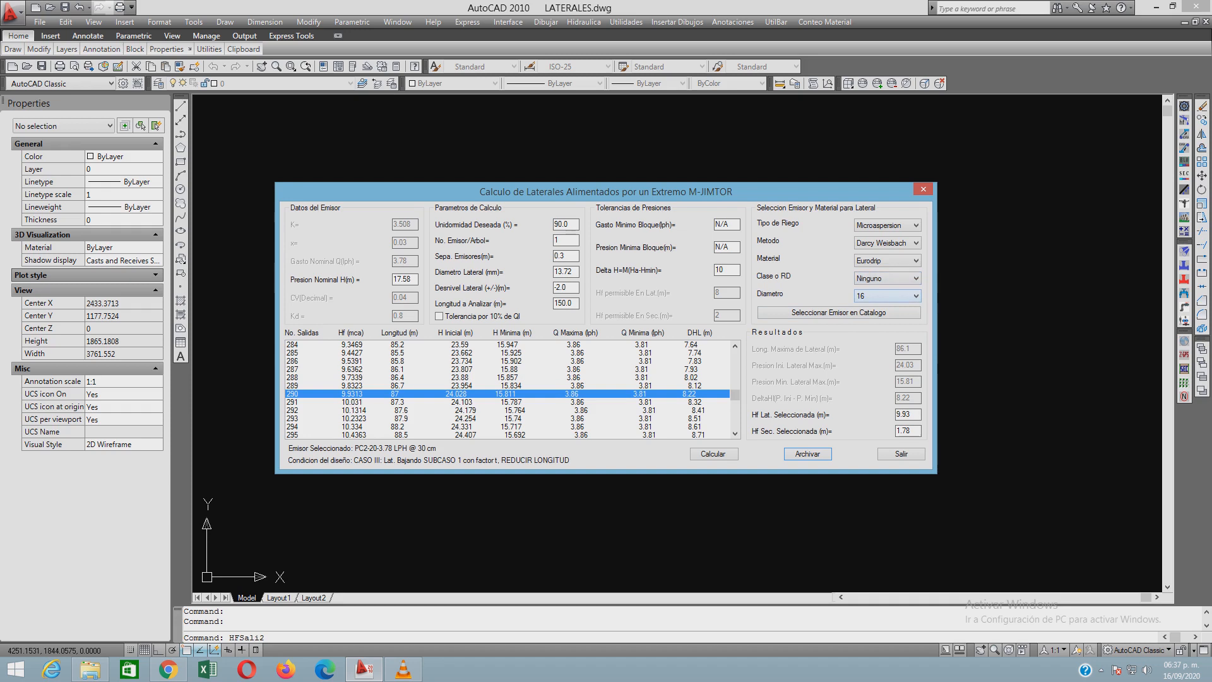
{"action": "left_click", "coordinate": [888, 296]}
{"action": "left_click", "coordinate": [865, 315]}
Choose NaanDan's AquaMaster-2005-70 LPH emitter from the MicroAspersion line of the emitter catalog and accept it
{"action": "left_click", "coordinate": [839, 312]}
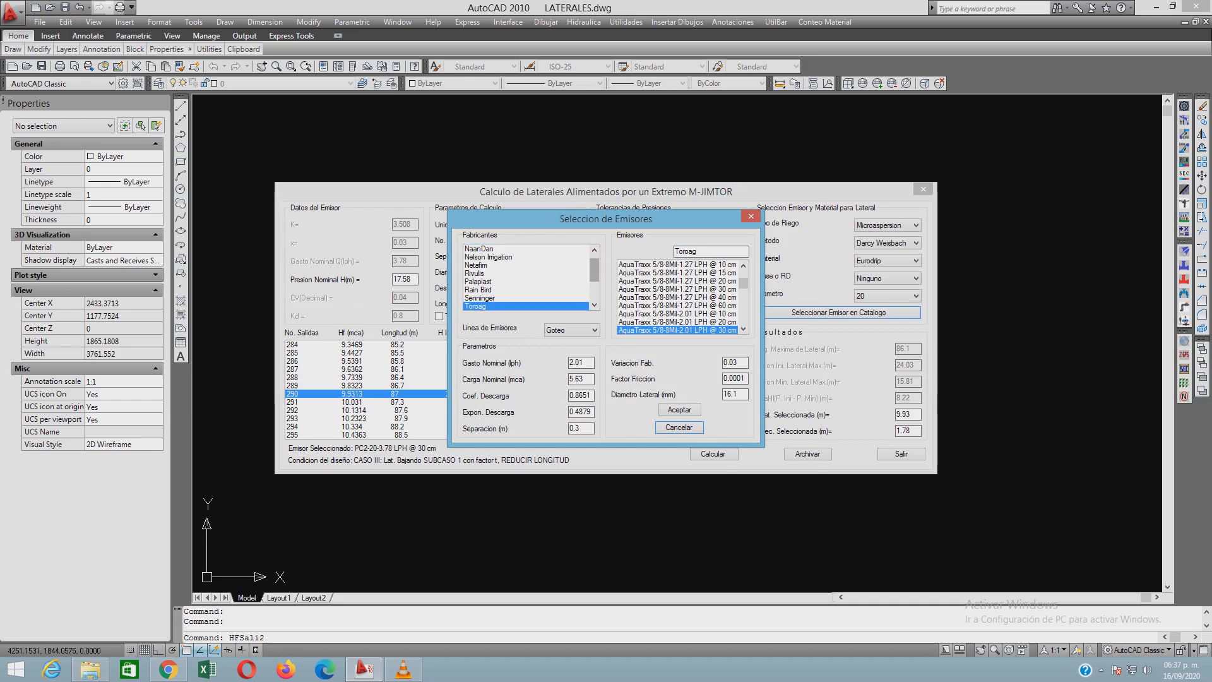
{"action": "left_click", "coordinate": [479, 249]}
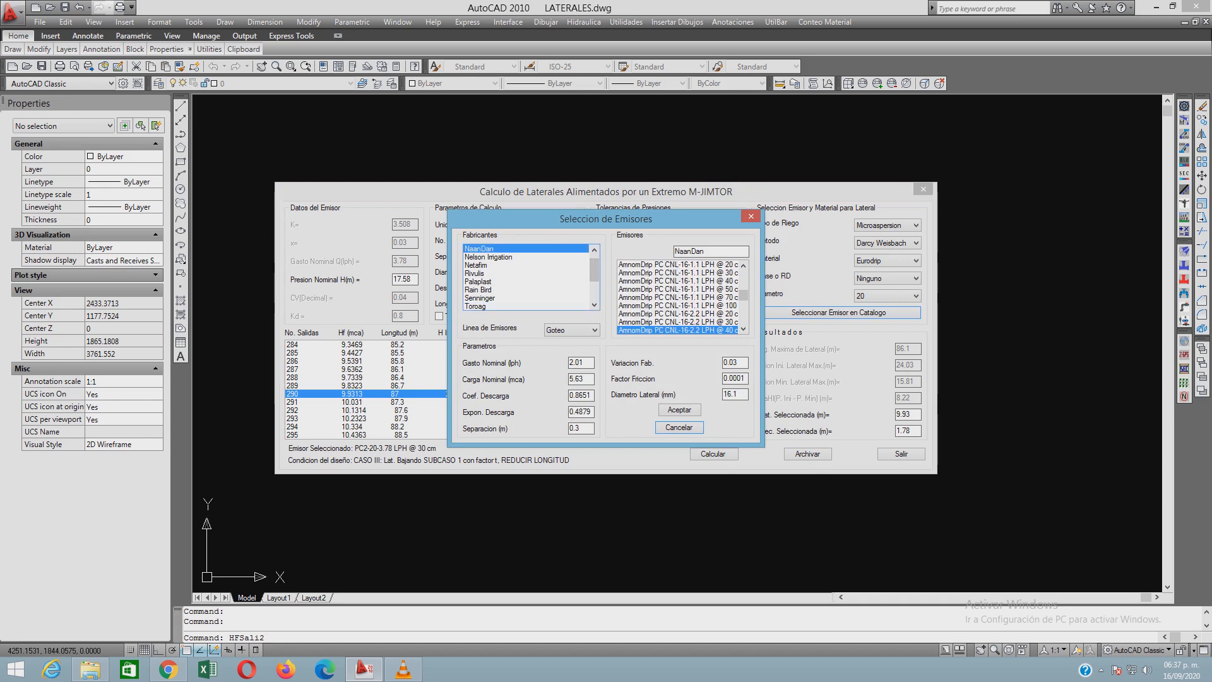
{"action": "left_click", "coordinate": [572, 329]}
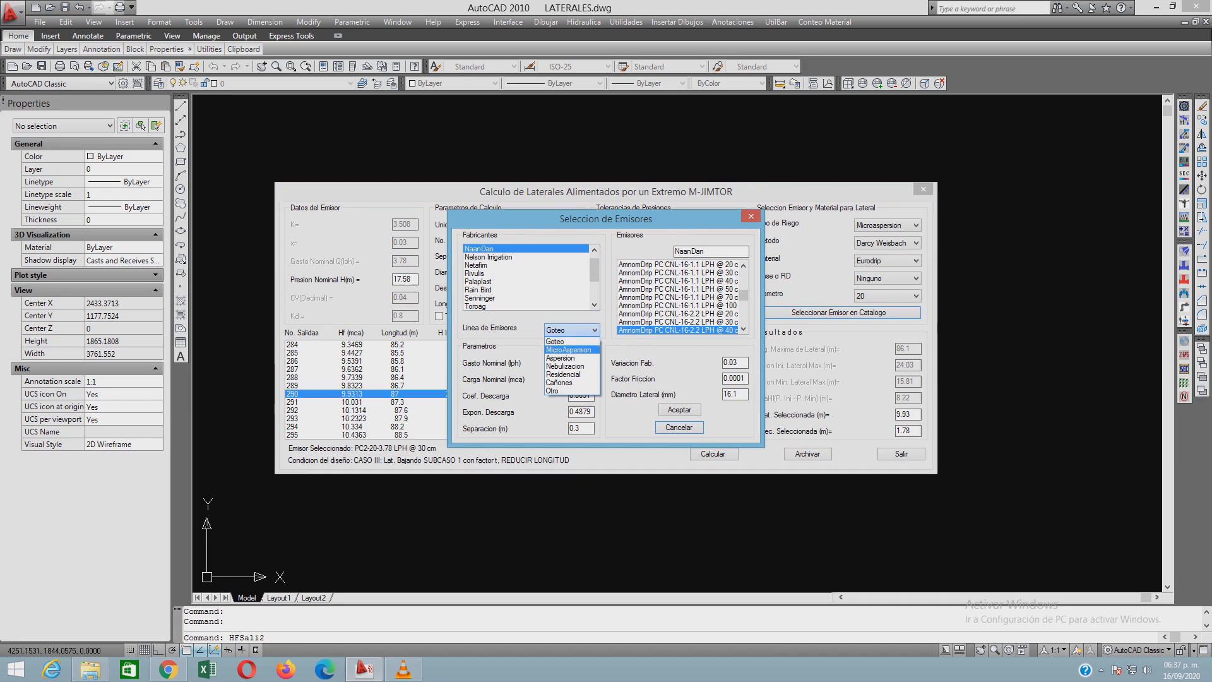
{"action": "left_click", "coordinate": [566, 350]}
{"action": "scroll", "coordinate": [678, 297], "scroll_direction": "down", "scroll_amount": 3}
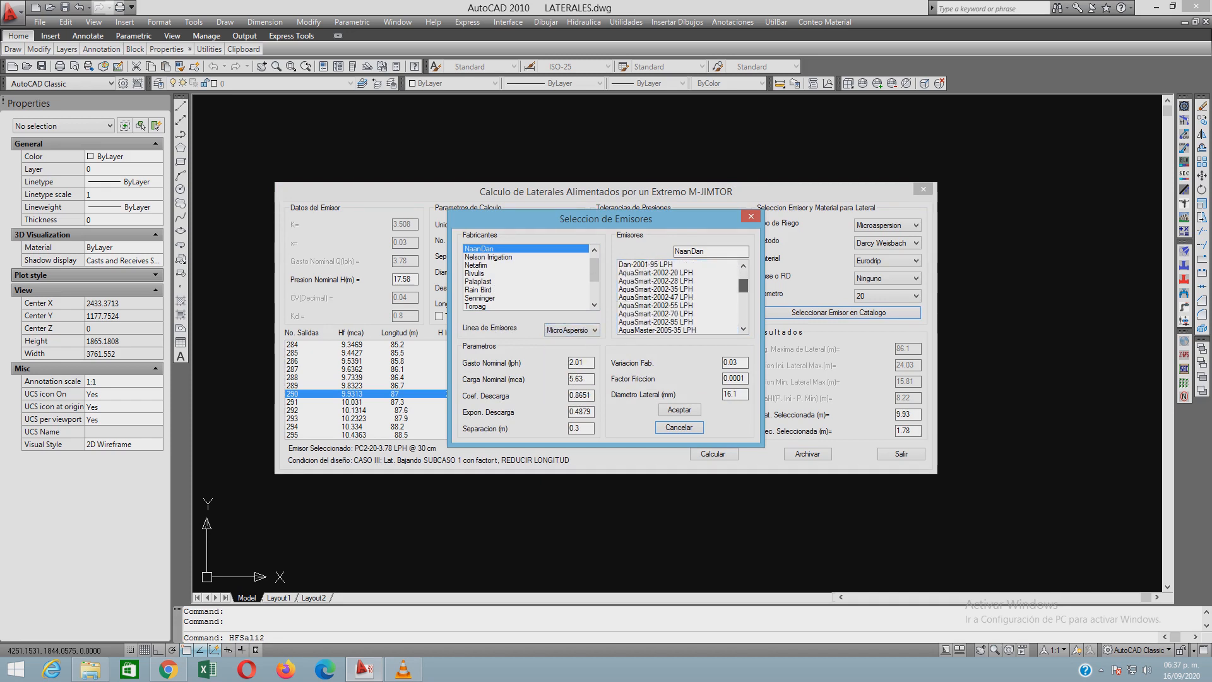
{"action": "left_click_drag", "start_coordinate": [743, 291], "coordinate": [743, 291]}
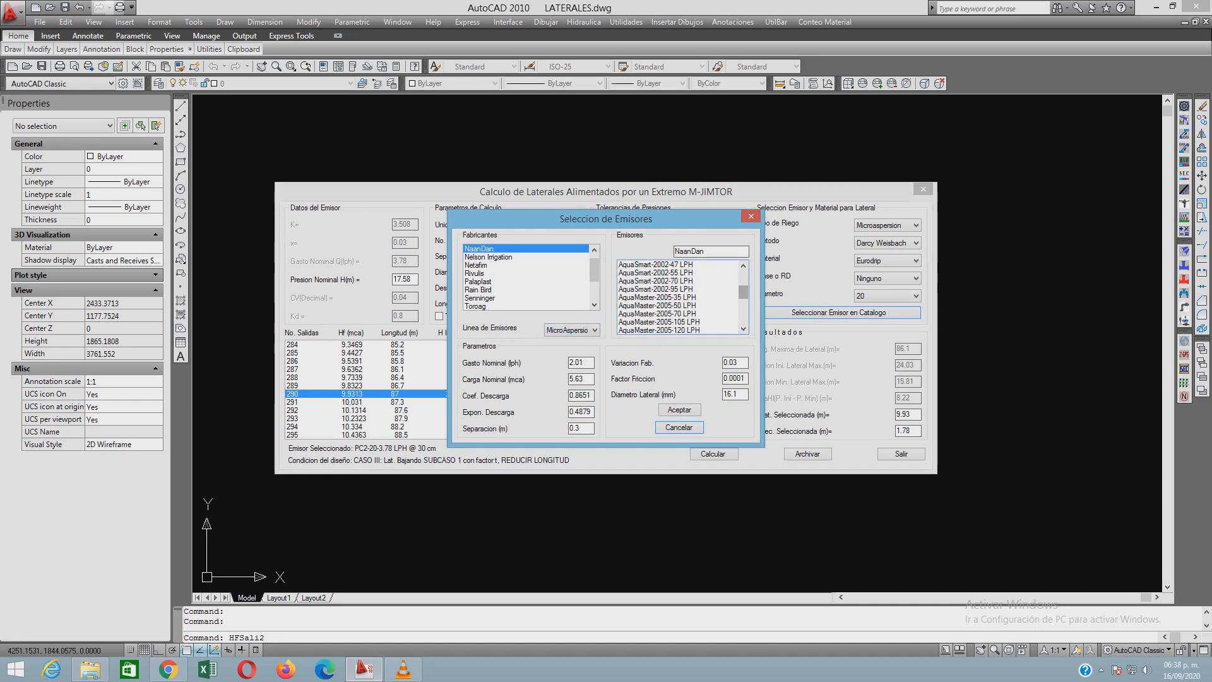
{"action": "left_click", "coordinate": [657, 314]}
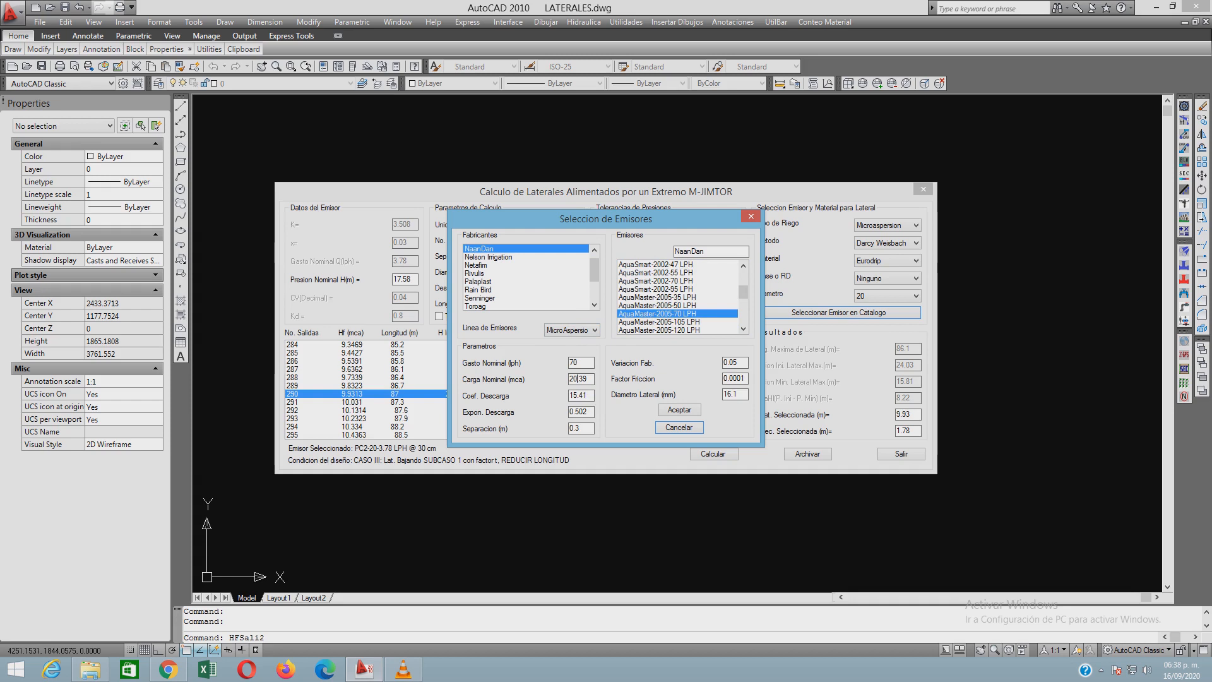
{"action": "double_click", "coordinate": [578, 412]}
{"action": "key", "text": "Return"}
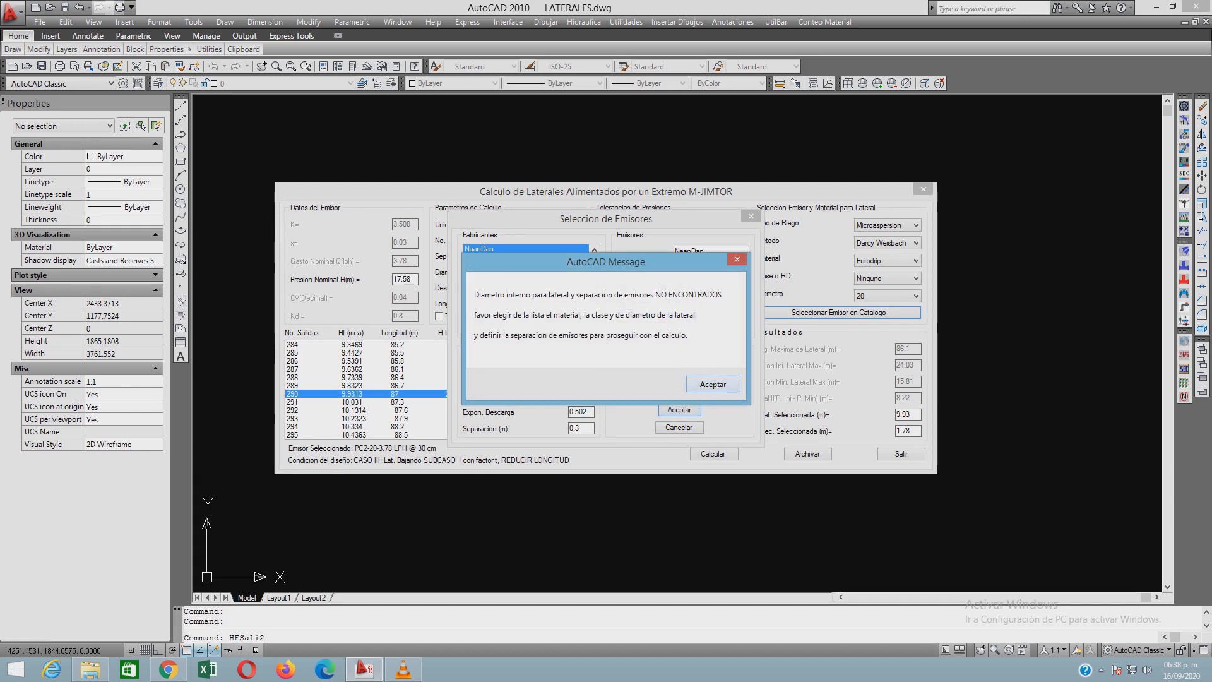
{"action": "key", "text": "Return"}
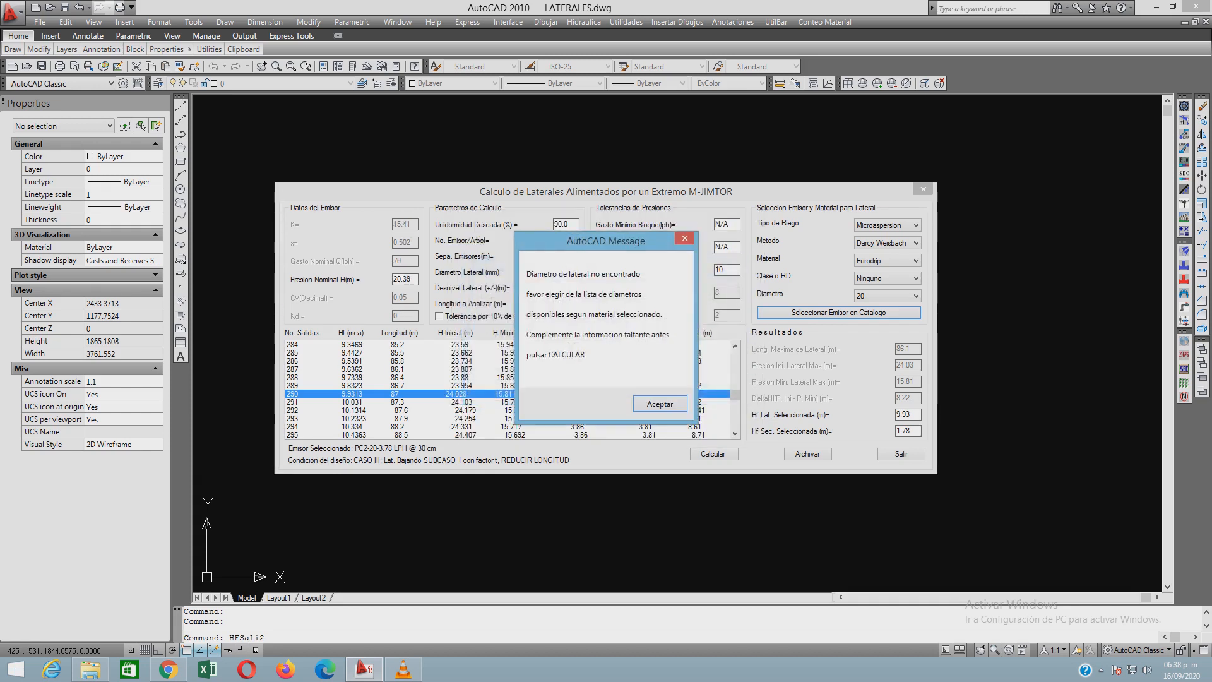
{"action": "key", "text": "Return"}
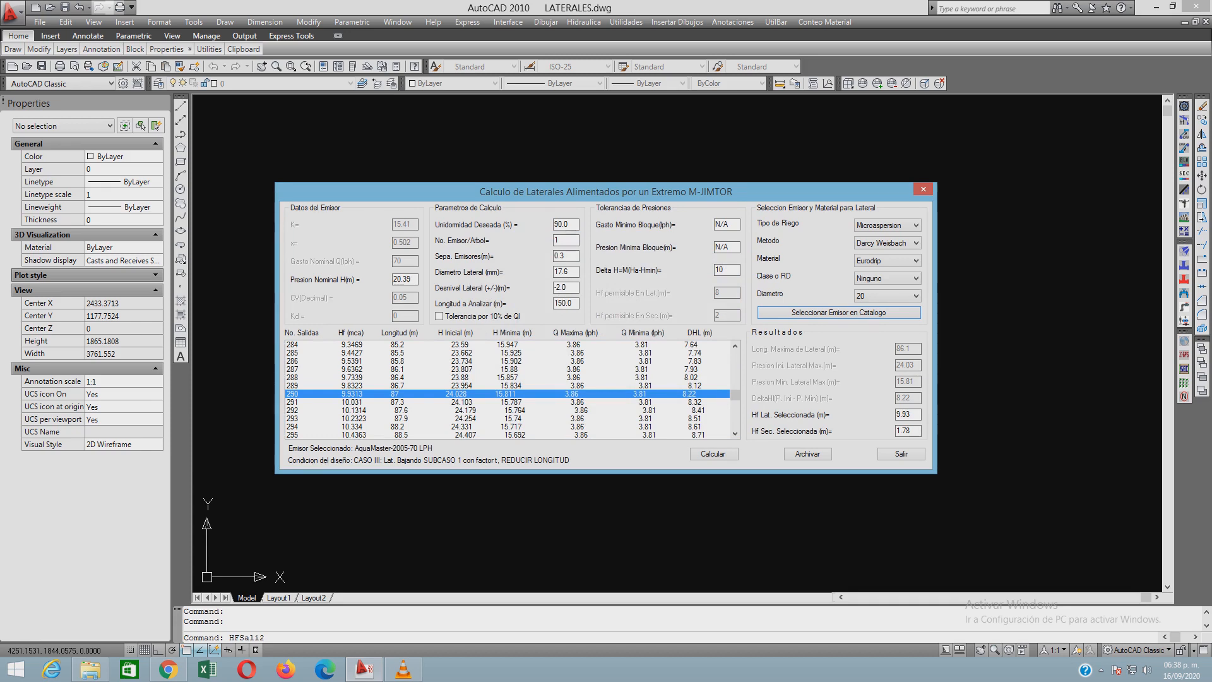
Calculate the lateral with an emitter spacing of 4.0 m, an elevation difference of -1.0 m and an analysis length of 120.0 m
{"action": "double_click", "coordinate": [560, 256]}
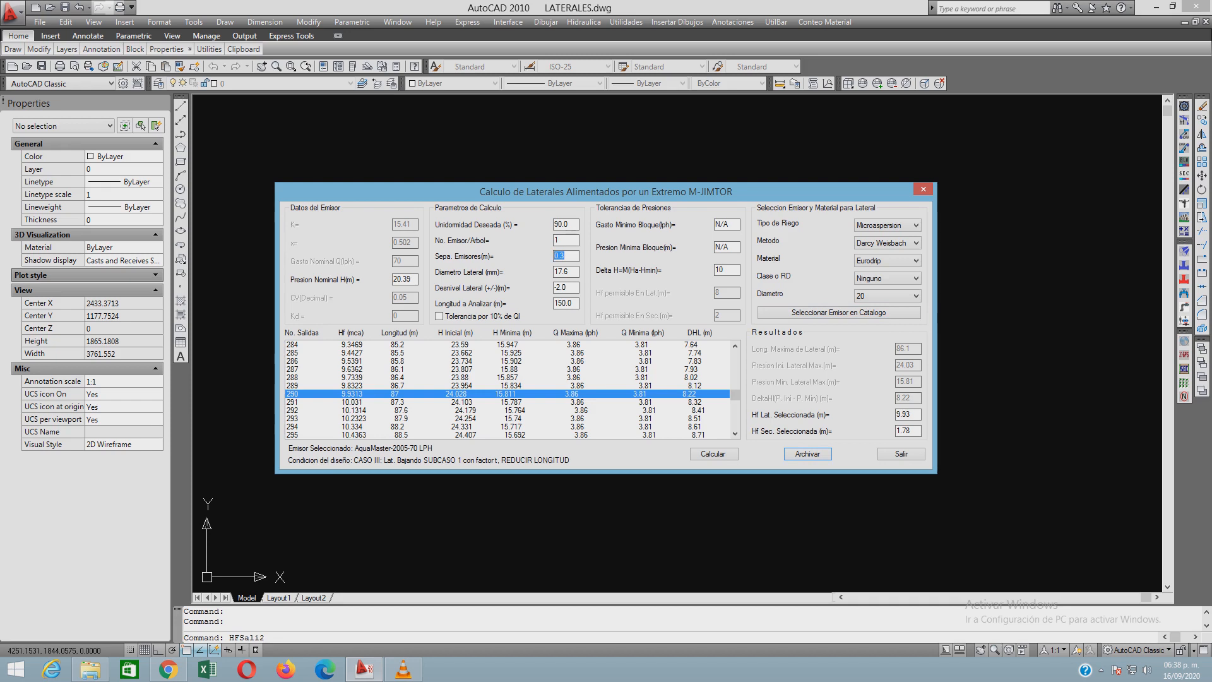
{"action": "type", "text": "4.0"}
{"action": "left_click", "coordinate": [559, 240]}
{"action": "double_click", "coordinate": [559, 240]}
{"action": "double_click", "coordinate": [560, 287]}
{"action": "type", "text": "-1.0"}
{"action": "key", "text": "Tab"}
{"action": "type", "text": "120.0"}
{"action": "left_click", "coordinate": [713, 454]}
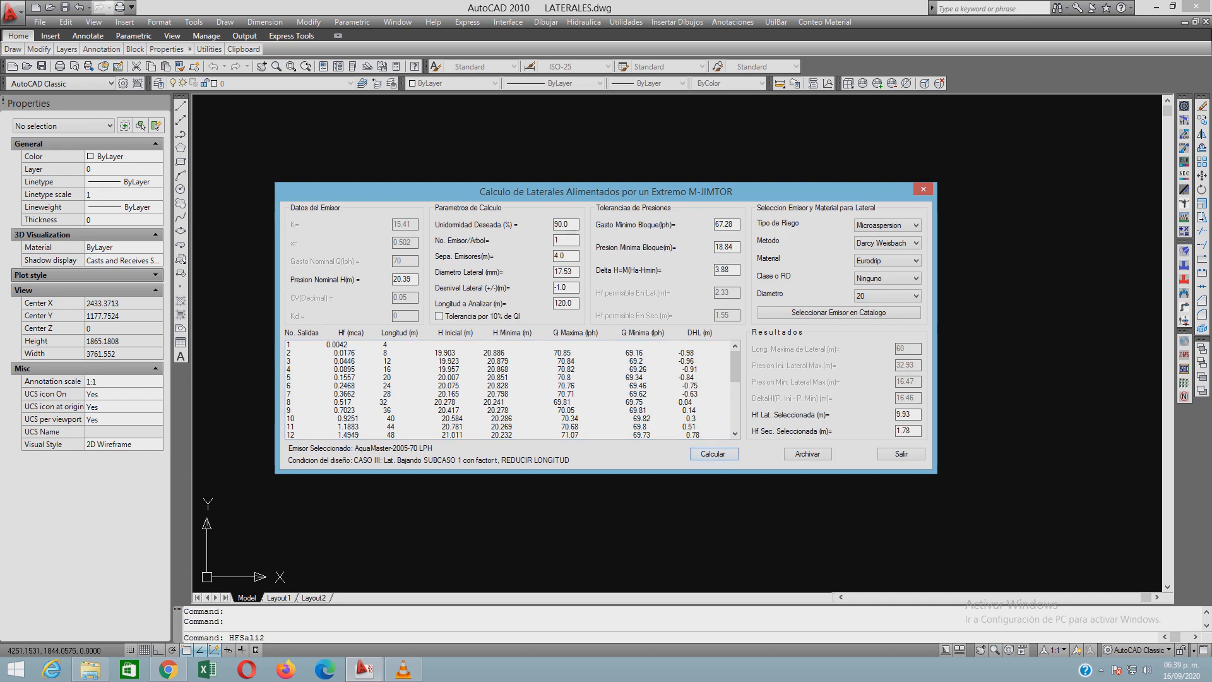
Select the 64 m lateral at outlet 16 in the results and archive the calculation
{"action": "scroll", "coordinate": [513, 389], "scroll_direction": "down", "scroll_amount": 5}
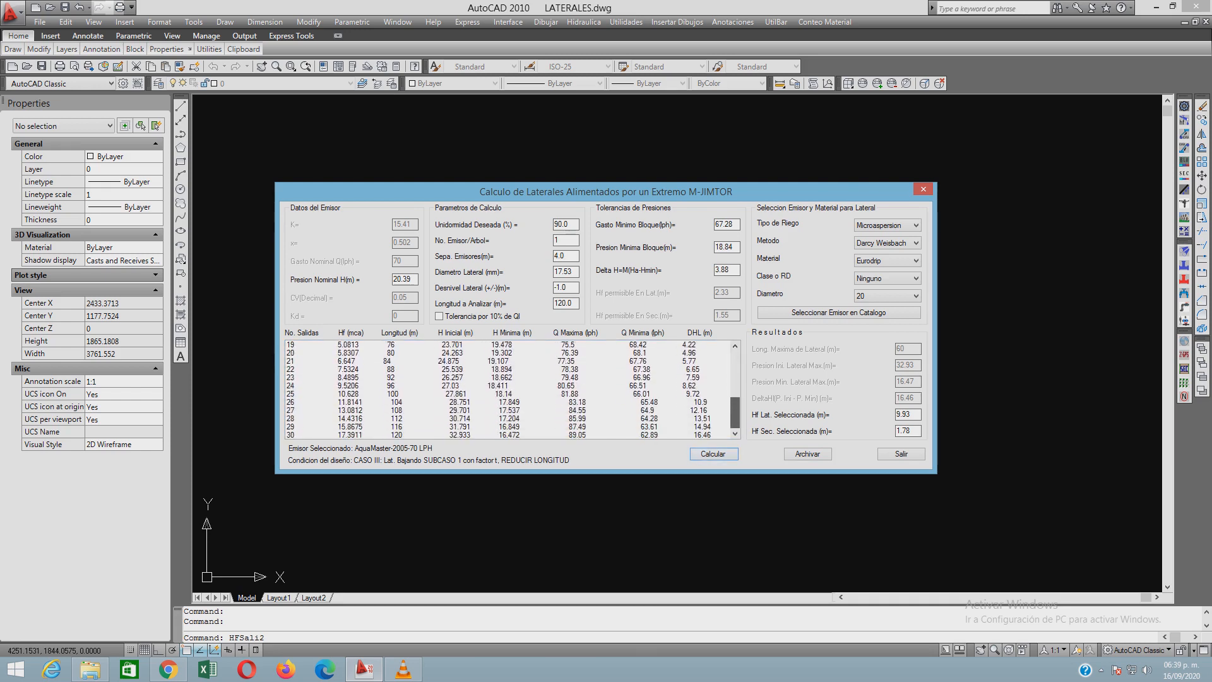
{"action": "scroll", "coordinate": [515, 389], "scroll_direction": "up", "scroll_amount": 1}
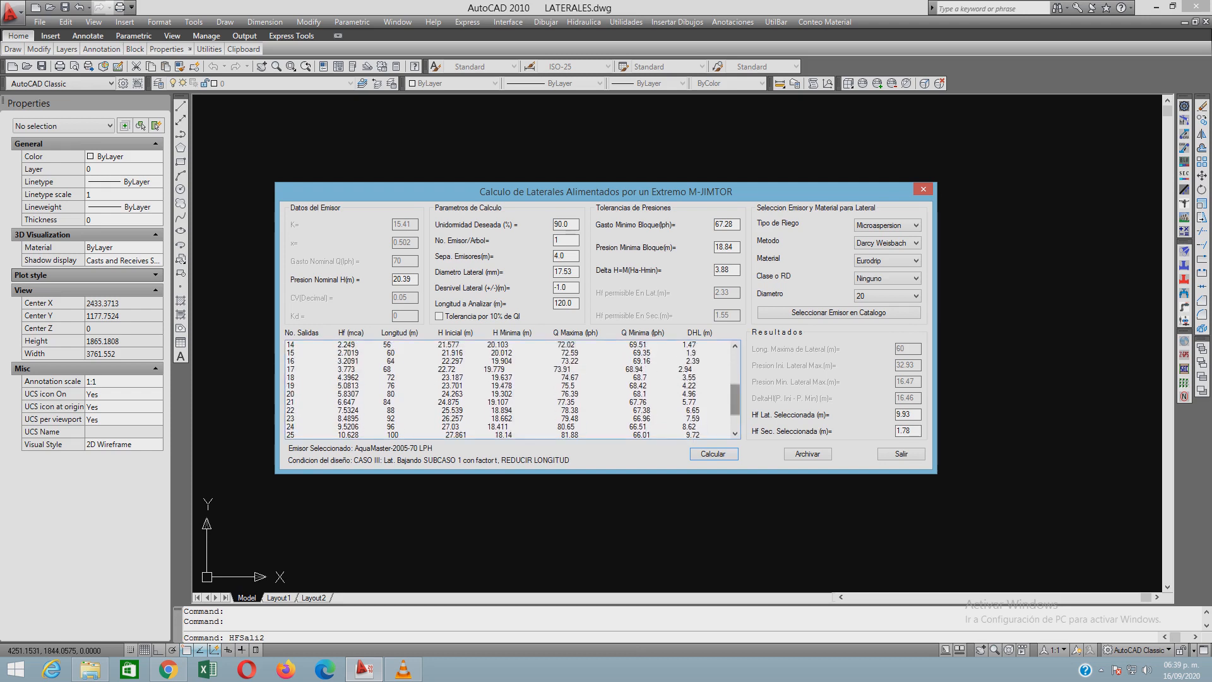
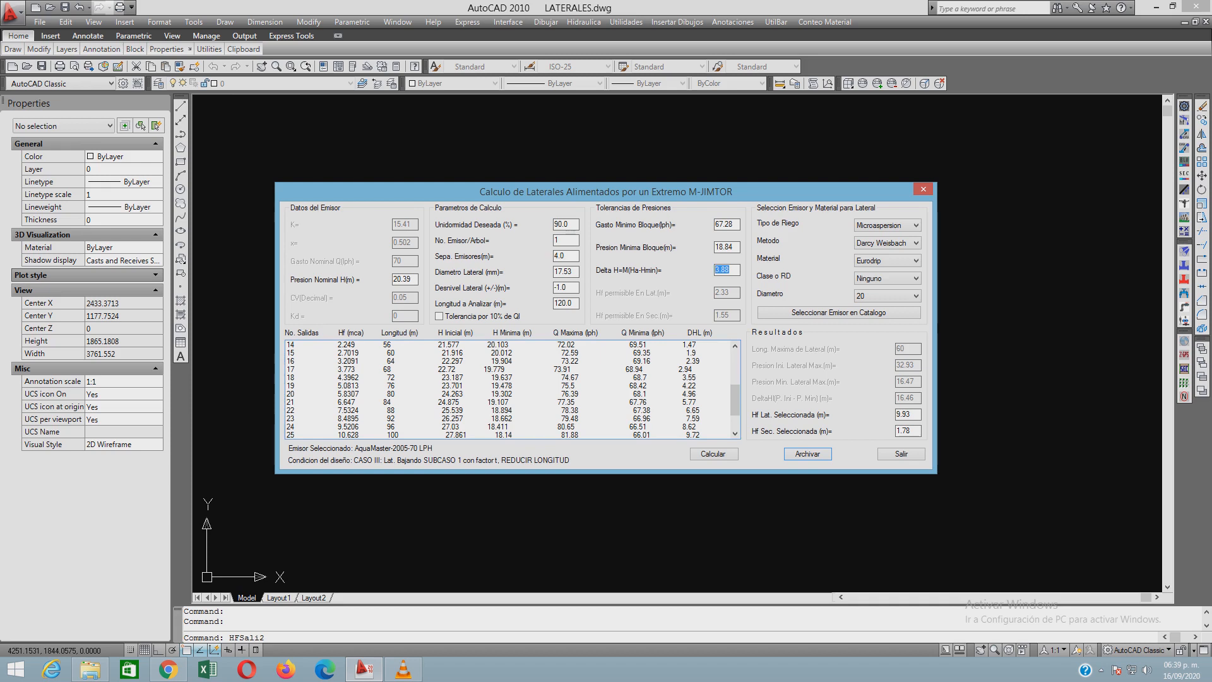
{"action": "left_click", "coordinate": [507, 361]}
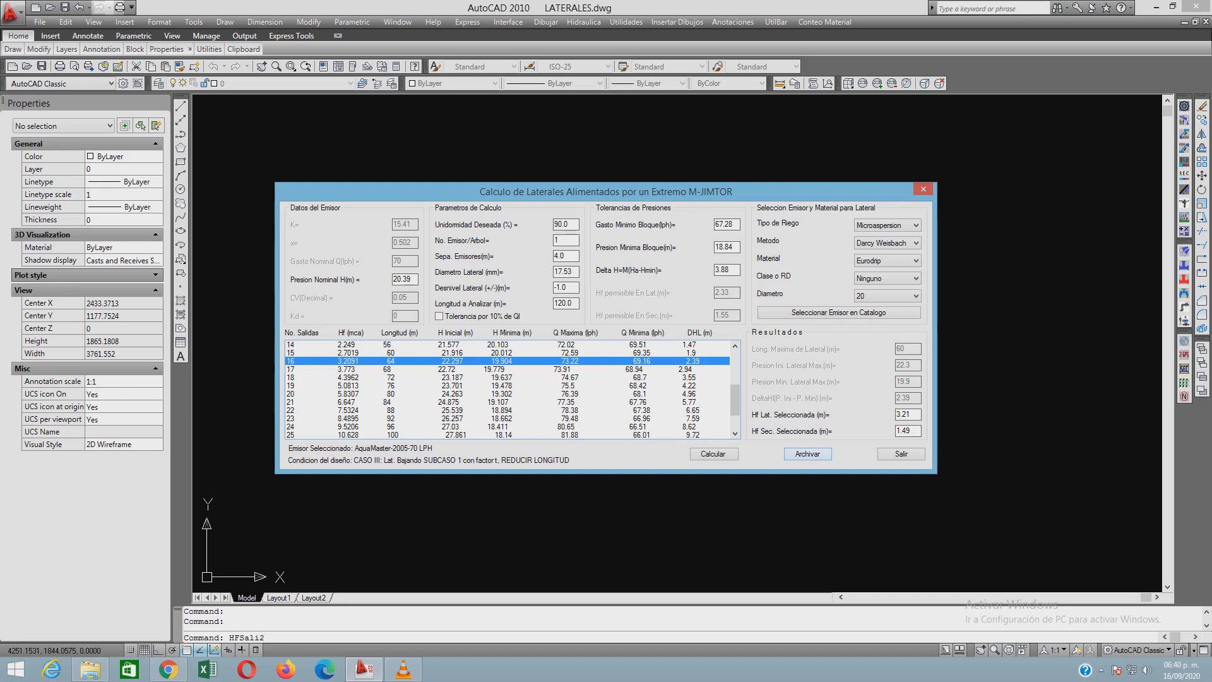
{"action": "left_click", "coordinate": [887, 295]}
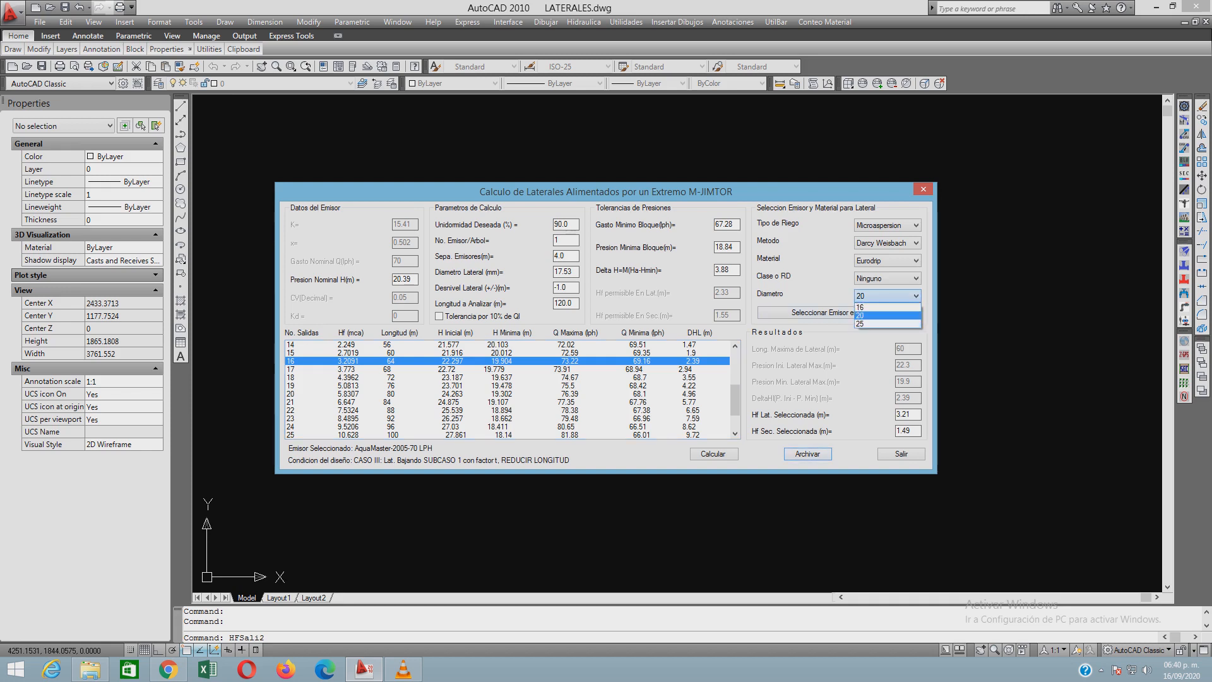
{"action": "left_click", "coordinate": [887, 315]}
{"action": "double_click", "coordinate": [560, 287]}
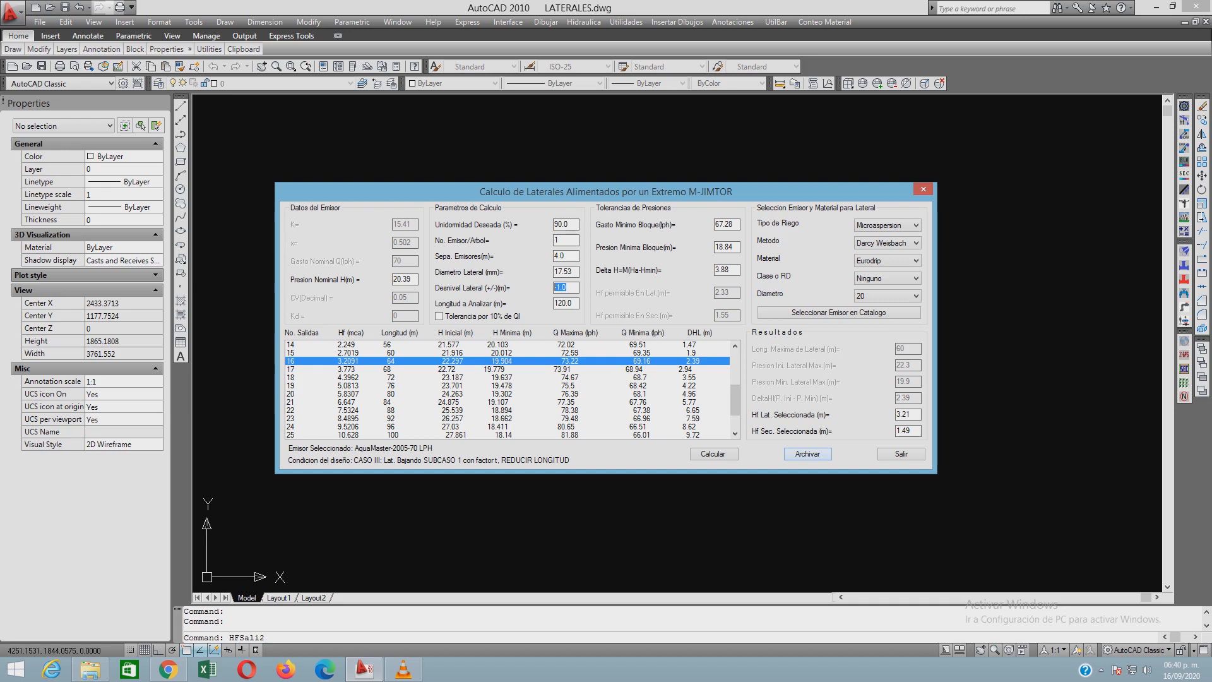
{"action": "left_click", "coordinate": [807, 453]}
{"action": "key", "text": "Return"}
Choose NaanDan's AquaSmart-2002-70 LPH emitter from the MicroAspersion line of the catalog and recalculate the lateral
{"action": "left_click", "coordinate": [838, 312]}
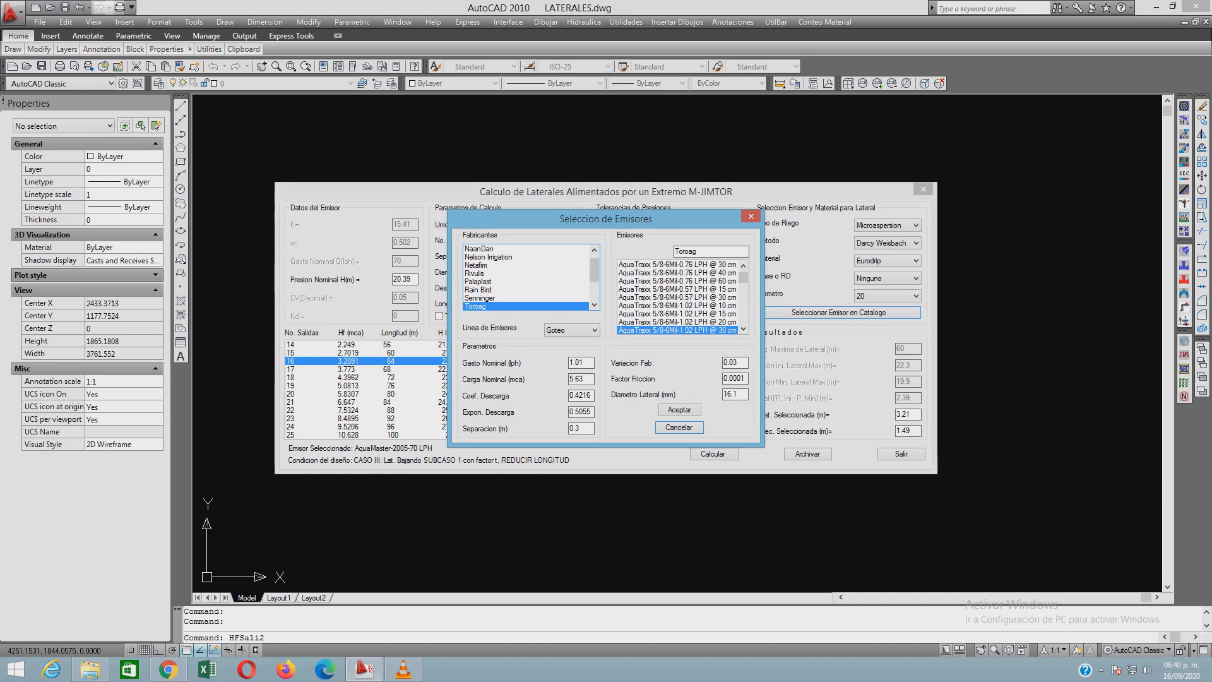
{"action": "left_click", "coordinate": [478, 248]}
{"action": "left_click", "coordinate": [571, 330]}
{"action": "left_click", "coordinate": [566, 349]}
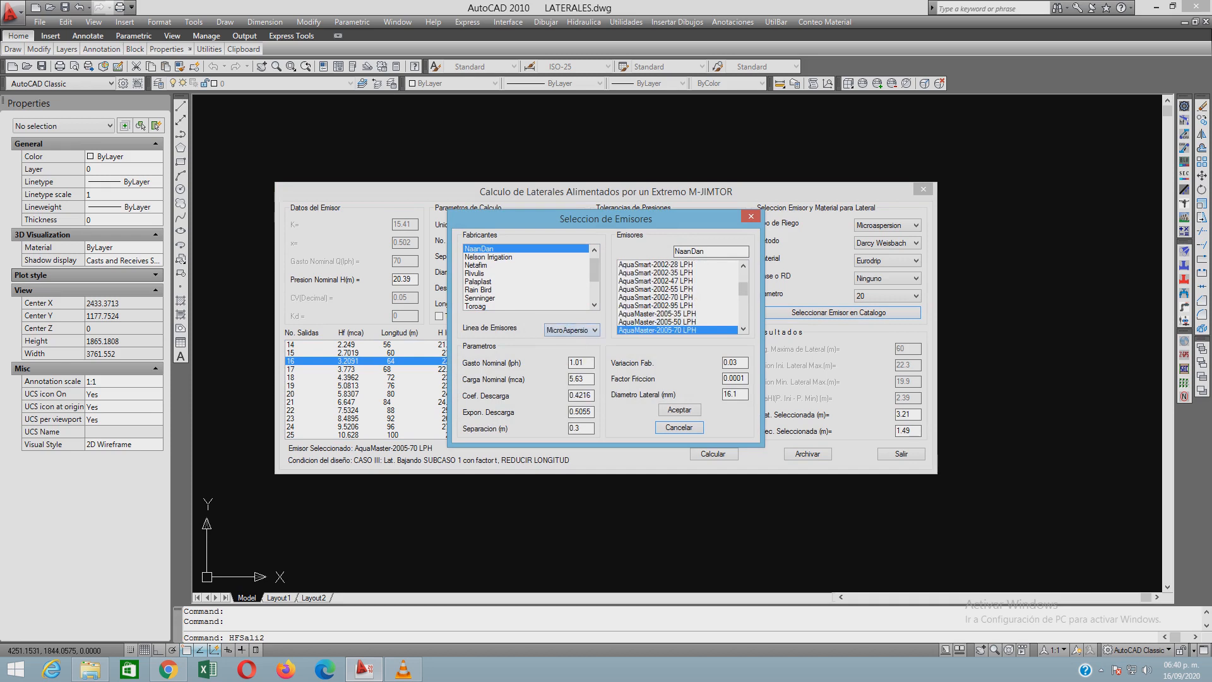
{"action": "left_click", "coordinate": [656, 297]}
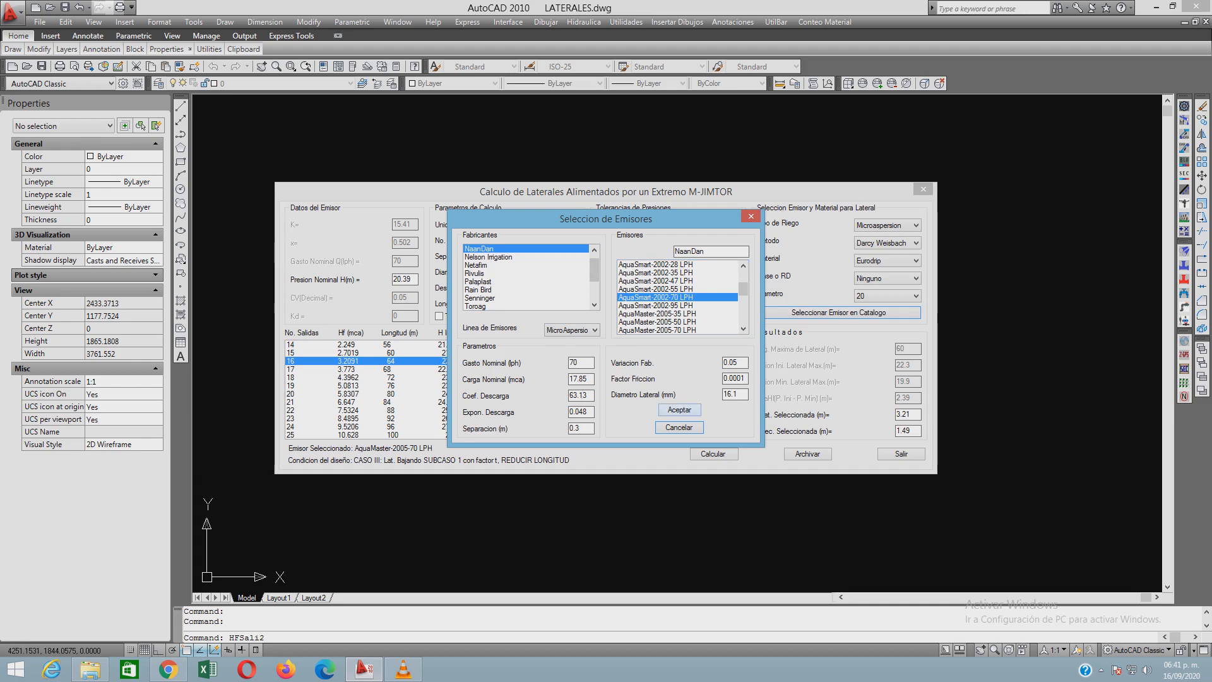
{"action": "key", "text": "Return"}
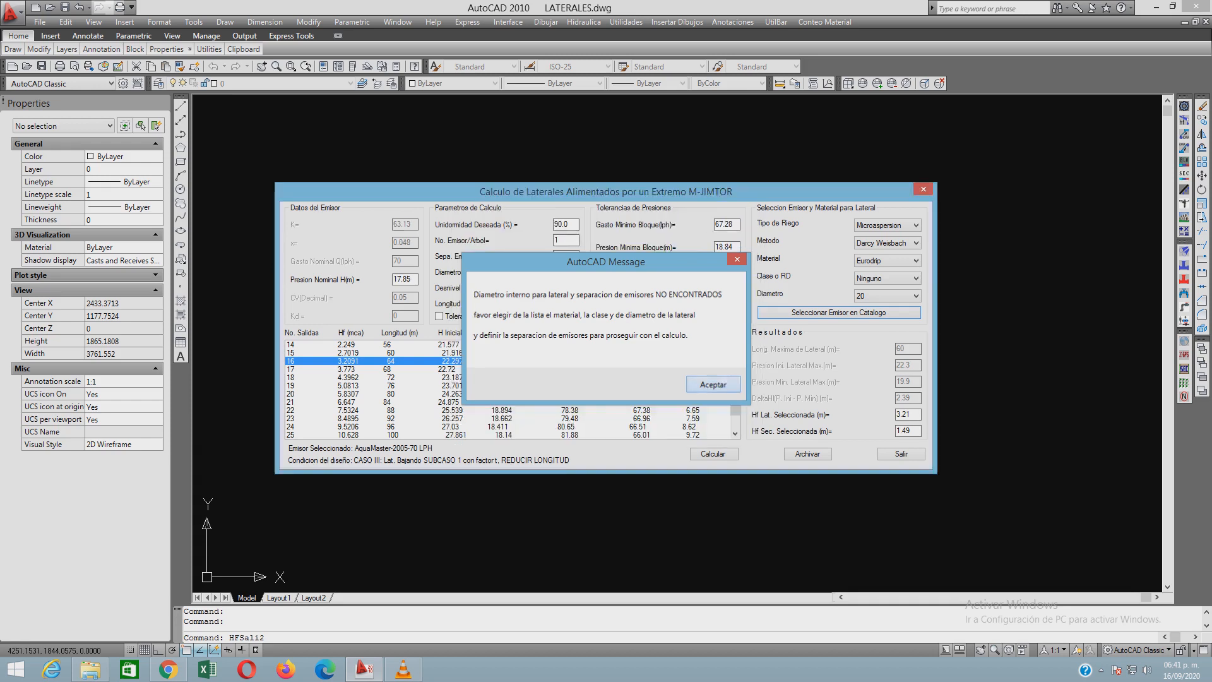
{"action": "key", "text": "Return"}
{"action": "key", "text": "Return"}
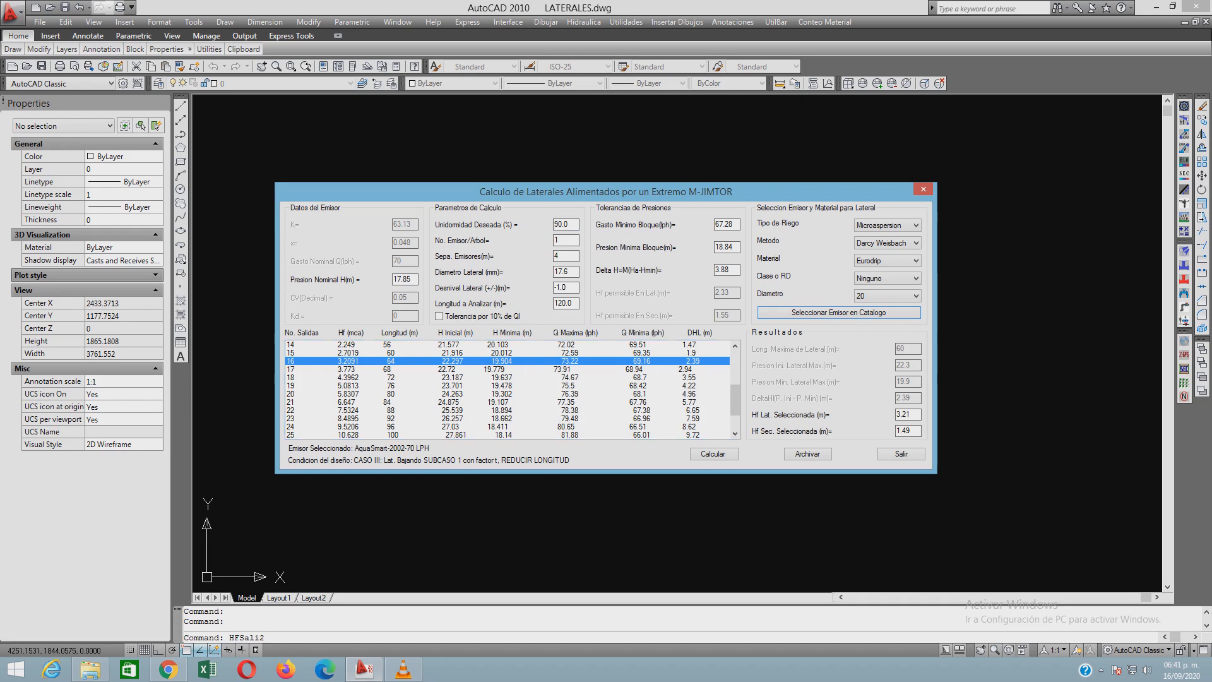
{"action": "left_click", "coordinate": [559, 240]}
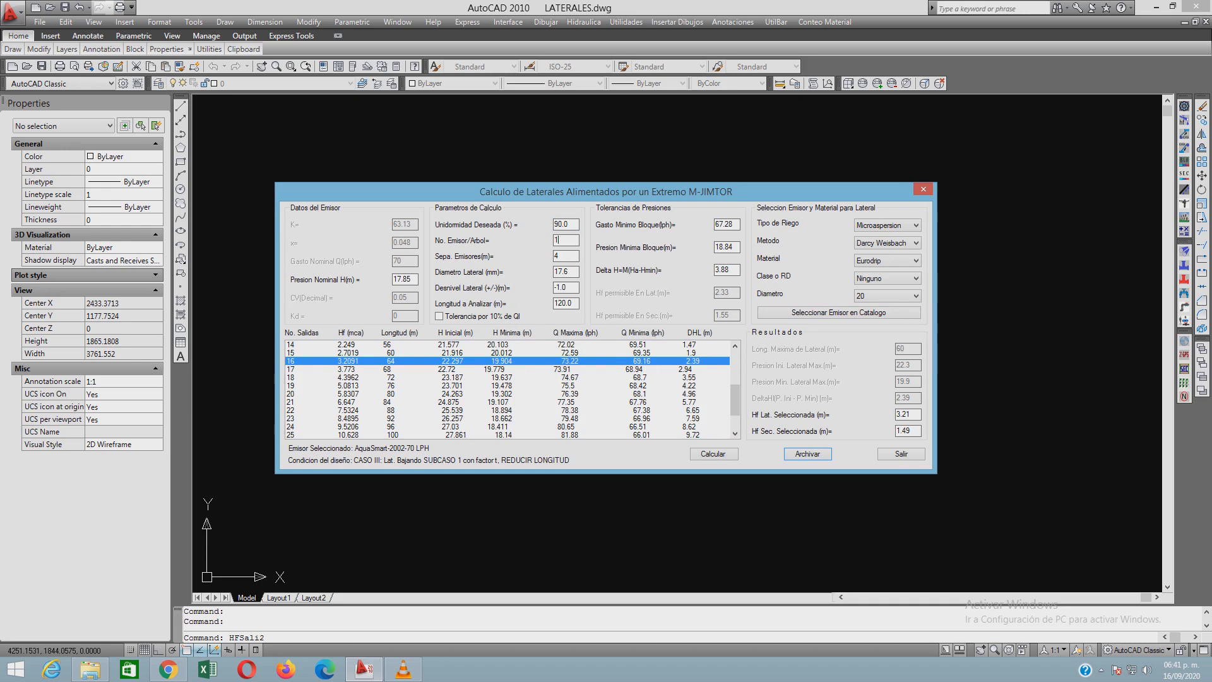
{"action": "left_click", "coordinate": [713, 454]}
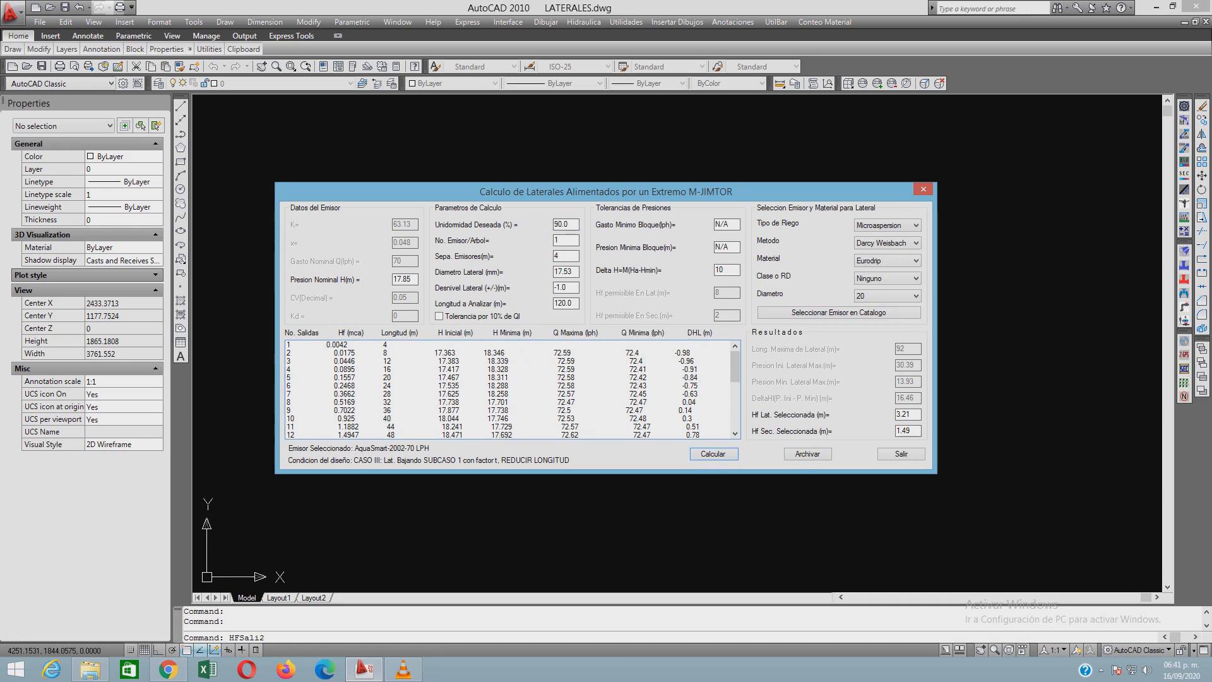
Compare outlets 23 and 24 against the allowed pressure difference and select the 96 m lateral at outlet 24
{"action": "double_click", "coordinate": [720, 270]}
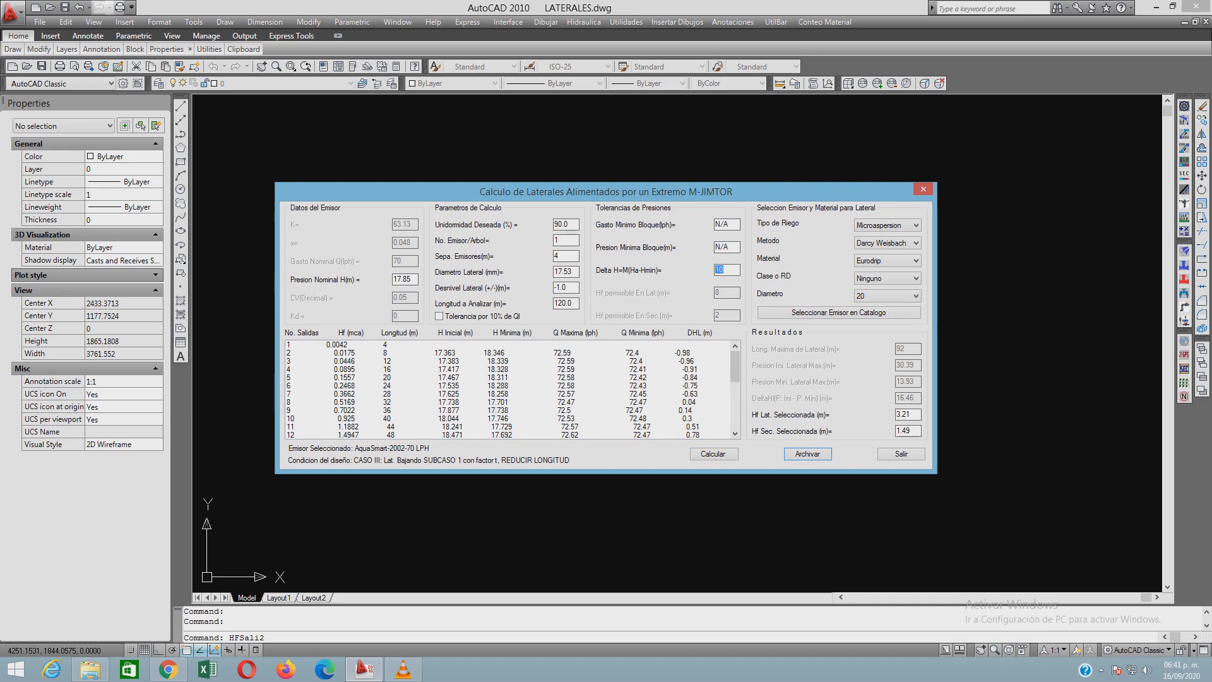
{"action": "scroll", "coordinate": [513, 389], "scroll_direction": "down", "scroll_amount": 6}
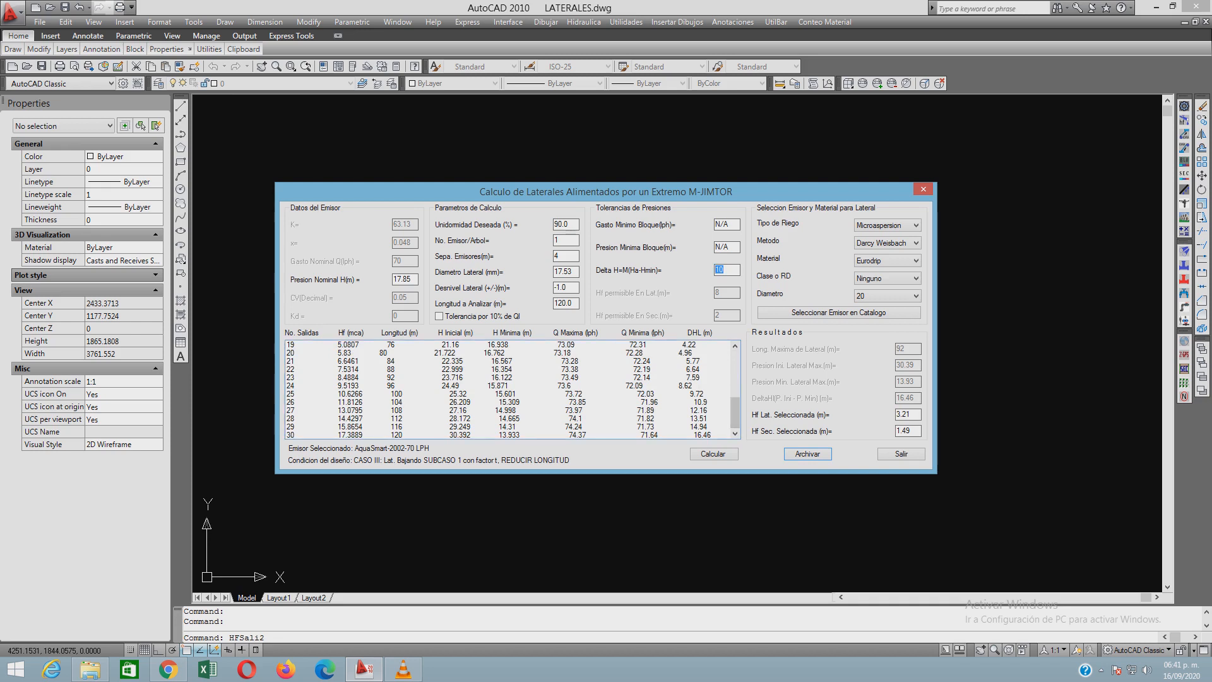
{"action": "left_click", "coordinate": [507, 377]}
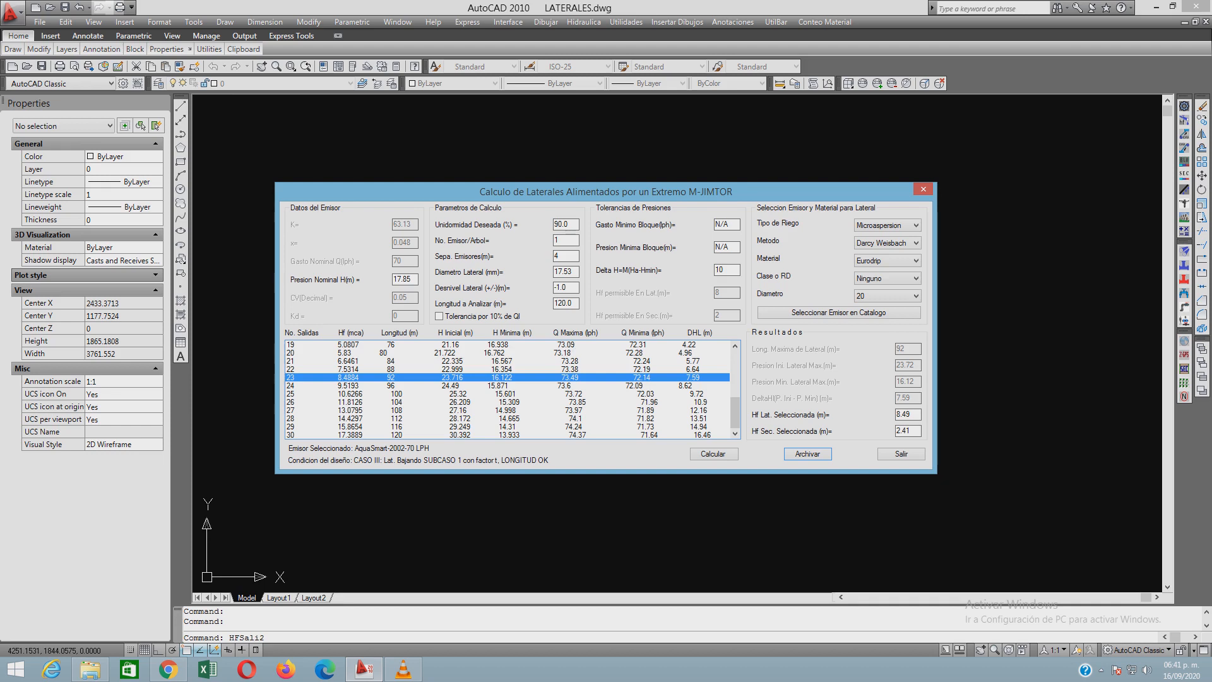
{"action": "left_click", "coordinate": [507, 385]}
{"action": "left_click", "coordinate": [508, 377]}
{"action": "left_click", "coordinate": [507, 385]}
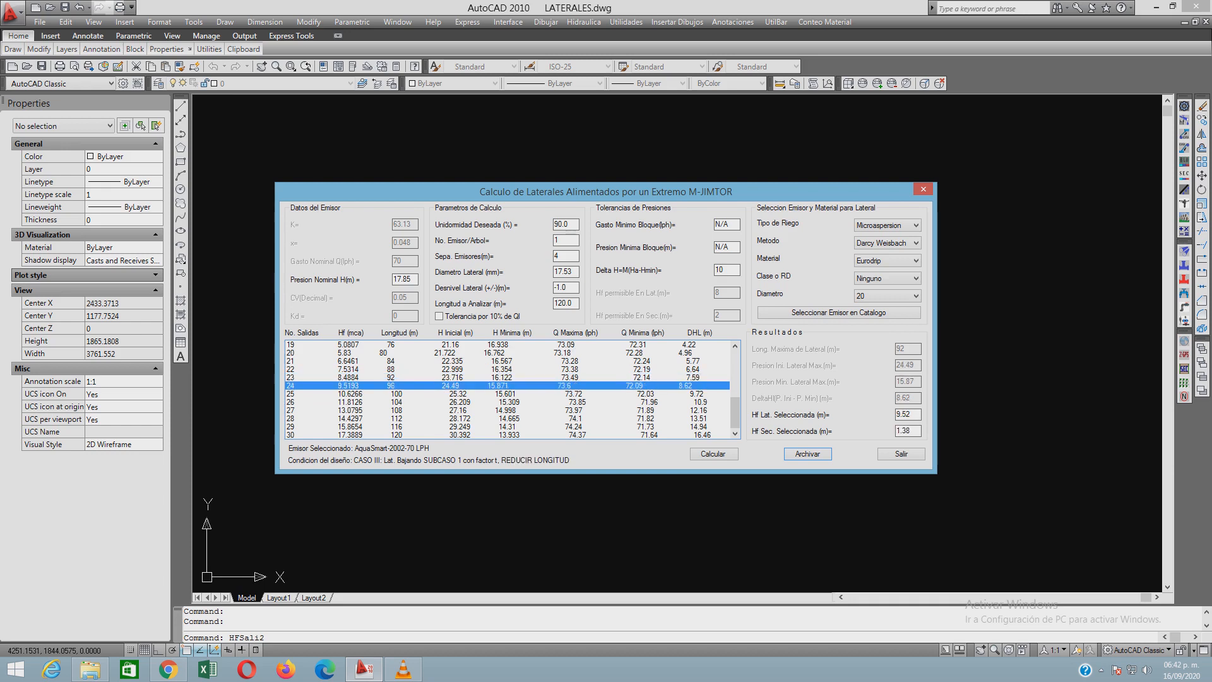
Compare outlets 23 to 25 in the results, settle on the 92 m lateral at outlet 23 and archive the calculation
{"action": "left_click", "coordinate": [507, 393]}
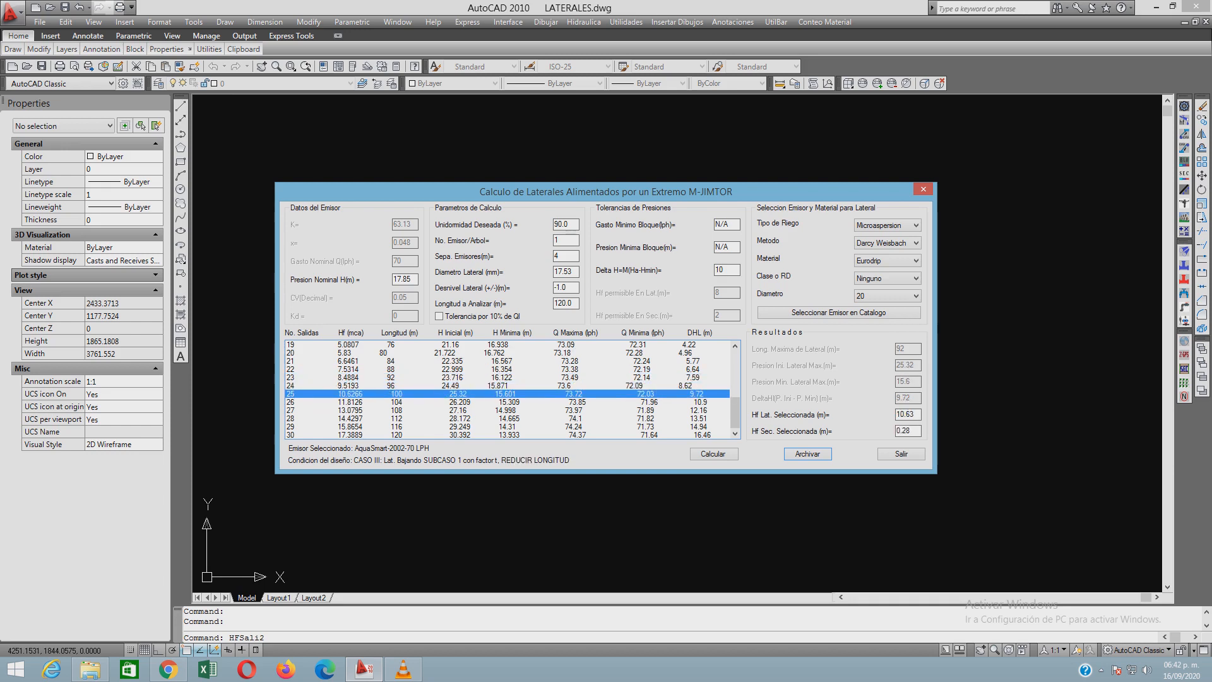
{"action": "left_click", "coordinate": [507, 377]}
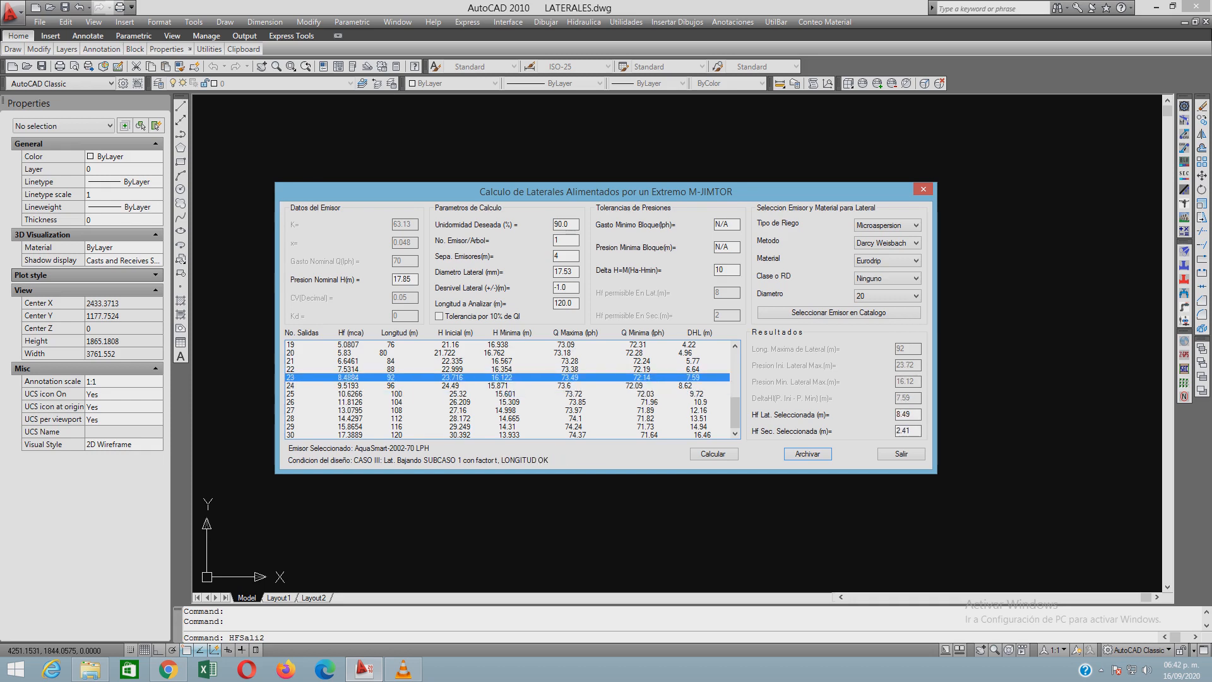
{"action": "left_click", "coordinate": [507, 386]}
{"action": "left_click", "coordinate": [507, 393]}
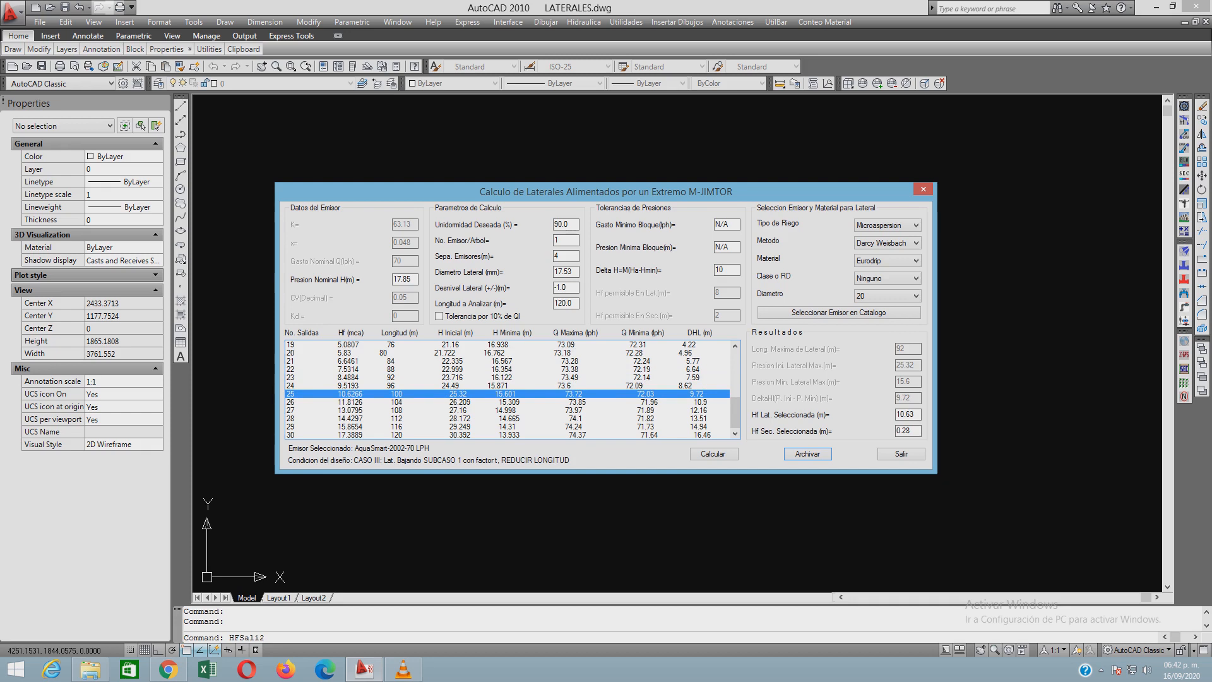
{"action": "left_click", "coordinate": [508, 377]}
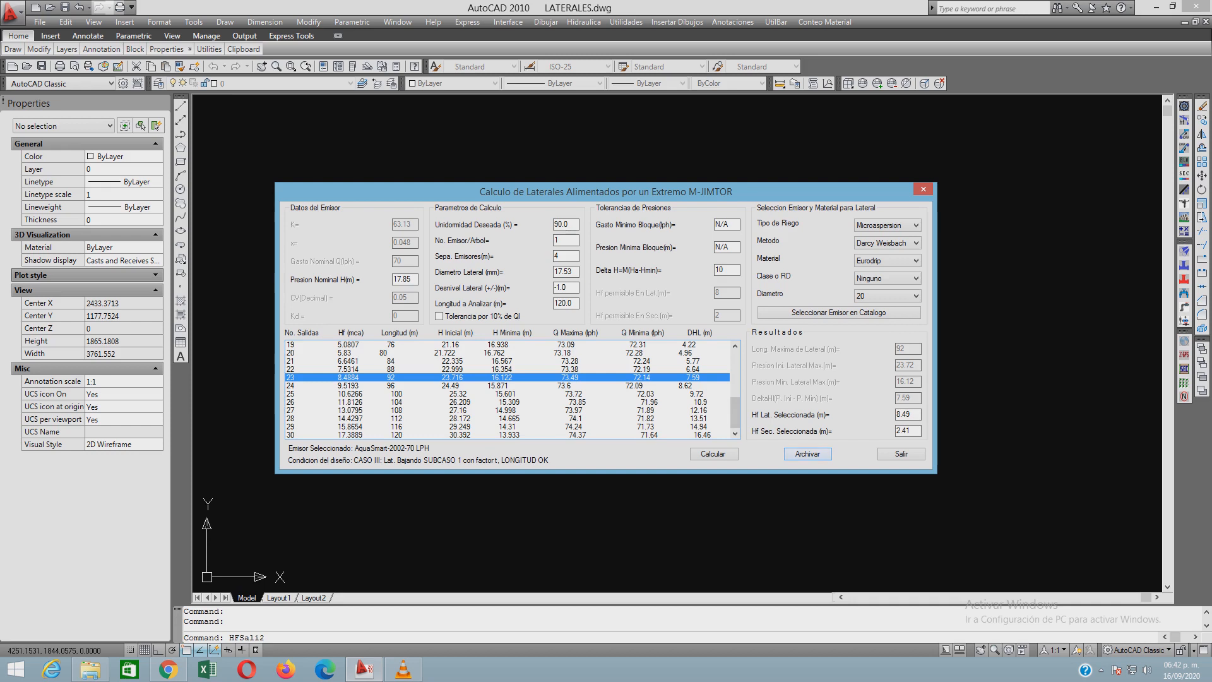
{"action": "key", "text": "Return"}
{"action": "key", "text": "Return"}
Change the irrigation type to Aspersion and the friction loss method to Scobey
{"action": "double_click", "coordinate": [564, 288]}
{"action": "left_click", "coordinate": [887, 225]}
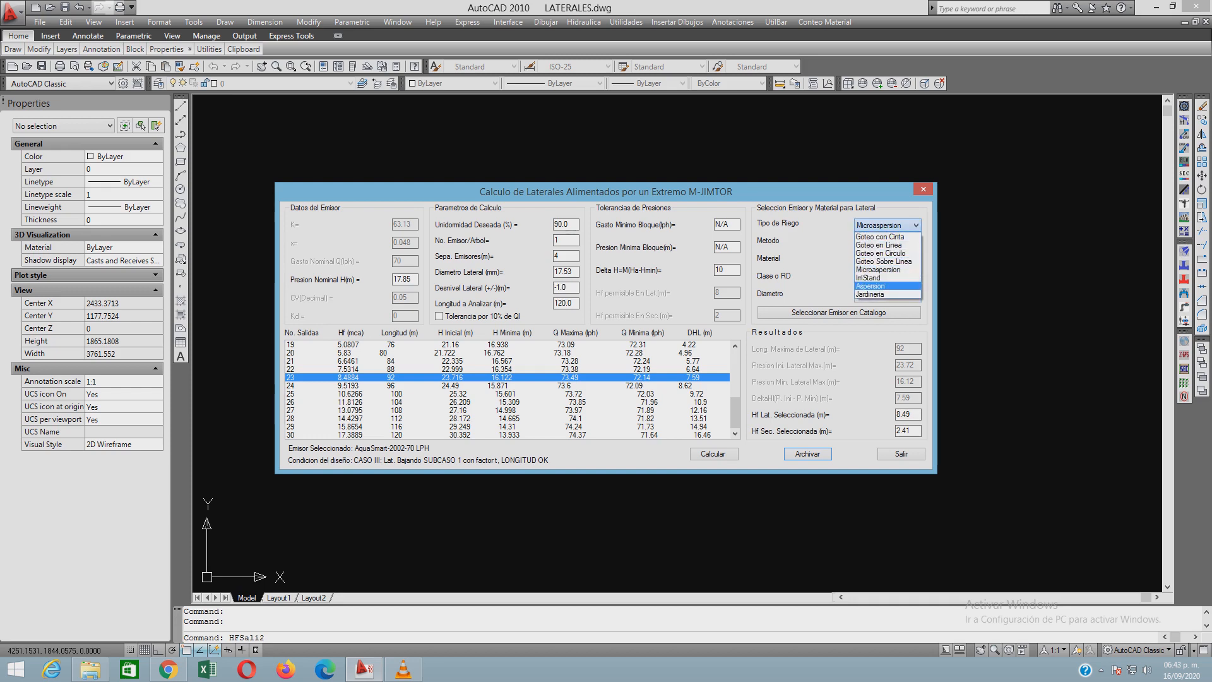
{"action": "left_click", "coordinate": [887, 286]}
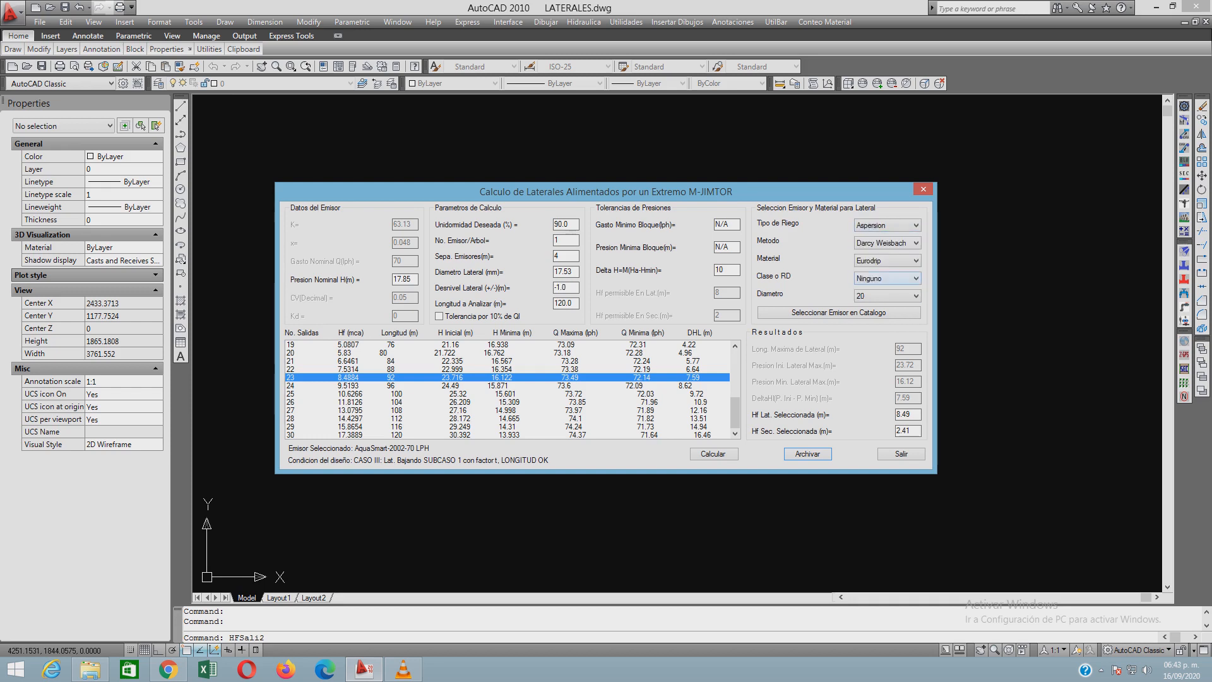
{"action": "left_click", "coordinate": [888, 243]}
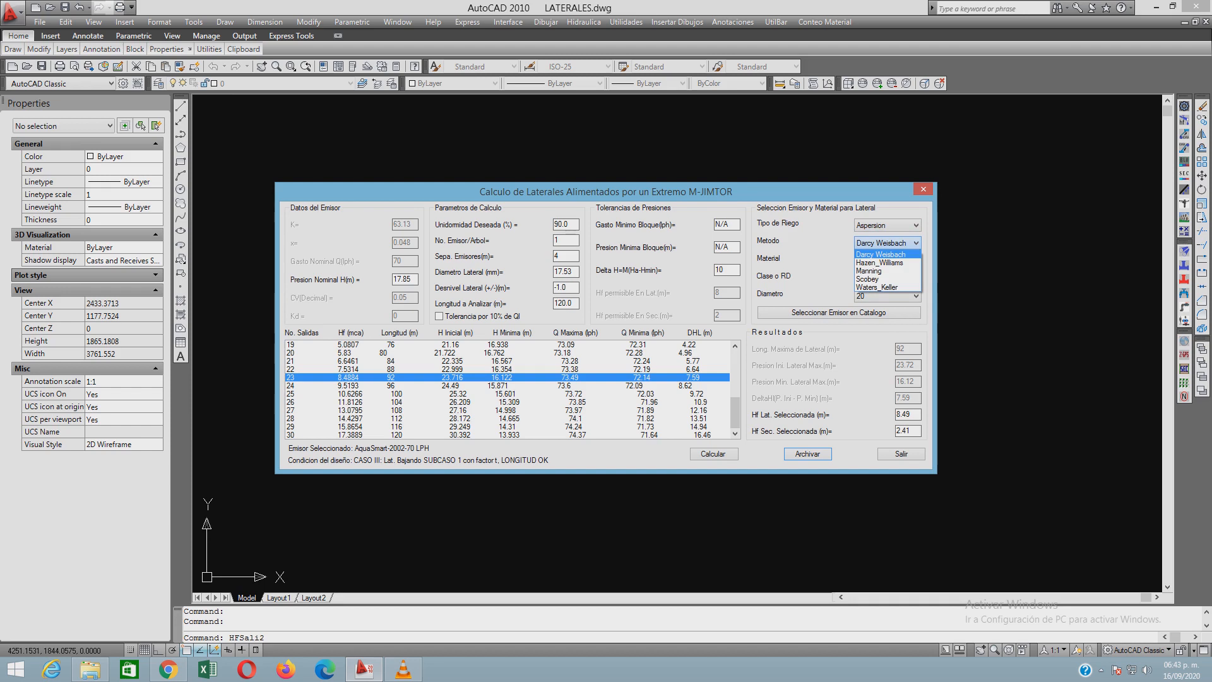
{"action": "key", "text": "Down"}
{"action": "key", "text": "Down"}
{"action": "key", "text": "Down"}
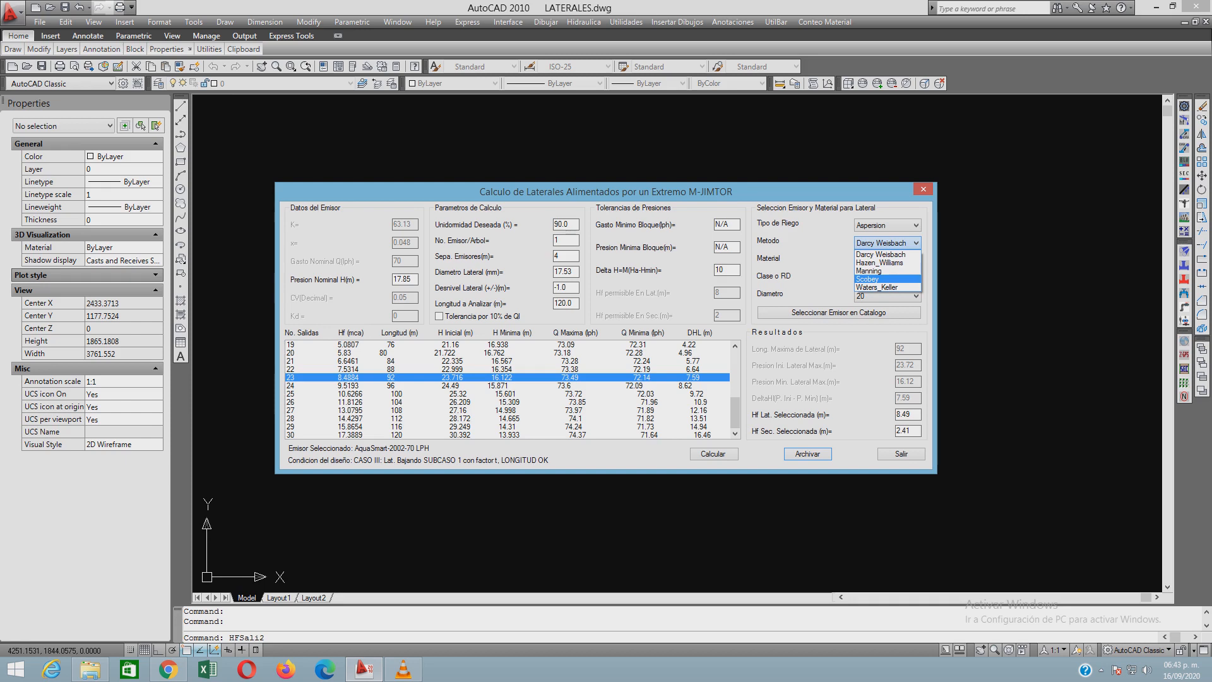
{"action": "key", "text": "Return"}
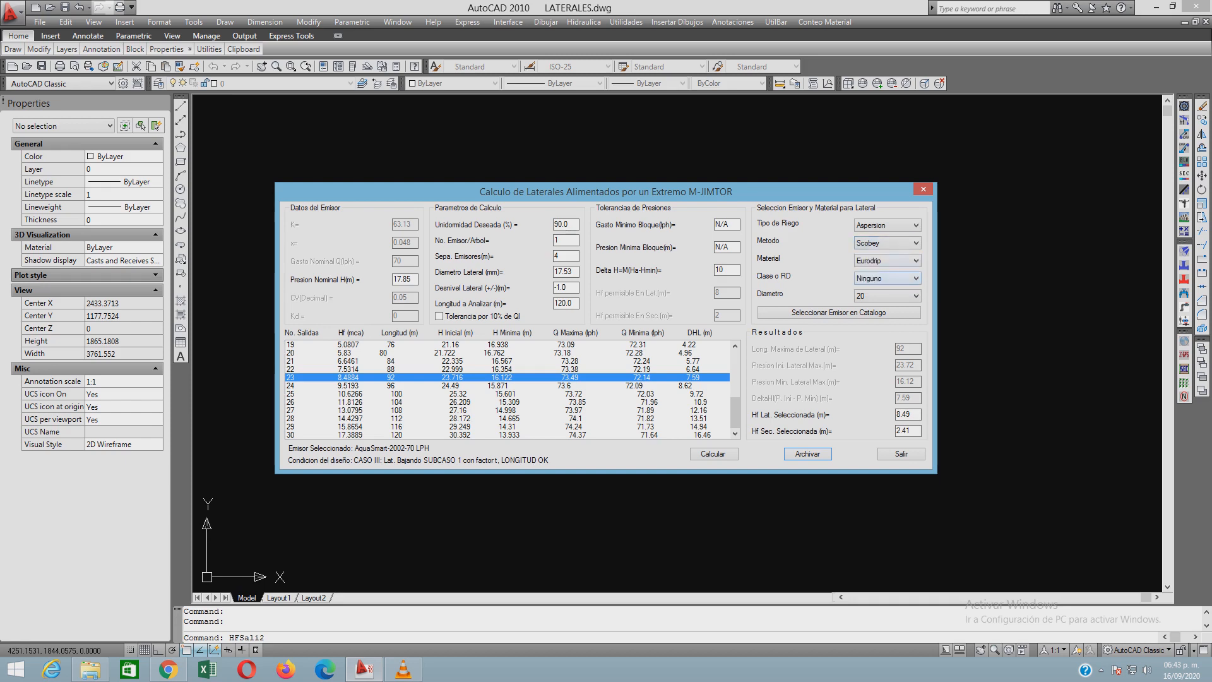
Set the lateral material to Alum with class Ninguno and diameter 50
{"action": "left_click", "coordinate": [888, 260]}
{"action": "left_click", "coordinate": [878, 314]}
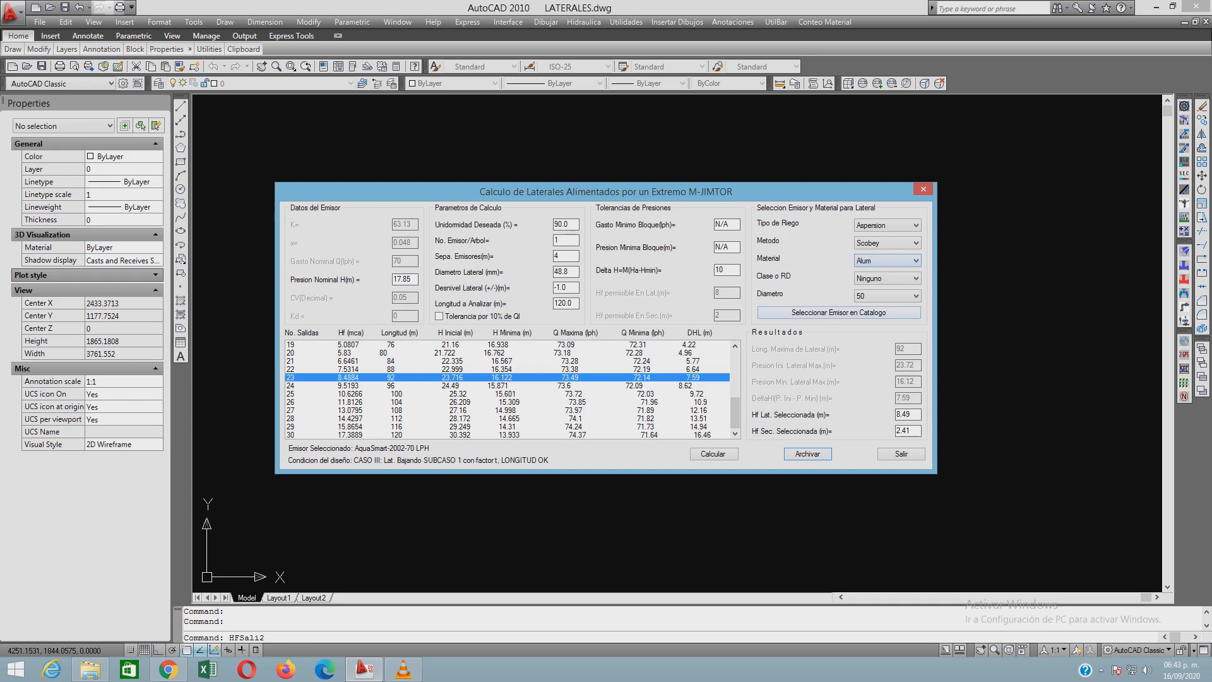
{"action": "left_click", "coordinate": [887, 278]}
{"action": "left_click", "coordinate": [878, 289]}
{"action": "left_click", "coordinate": [888, 296]}
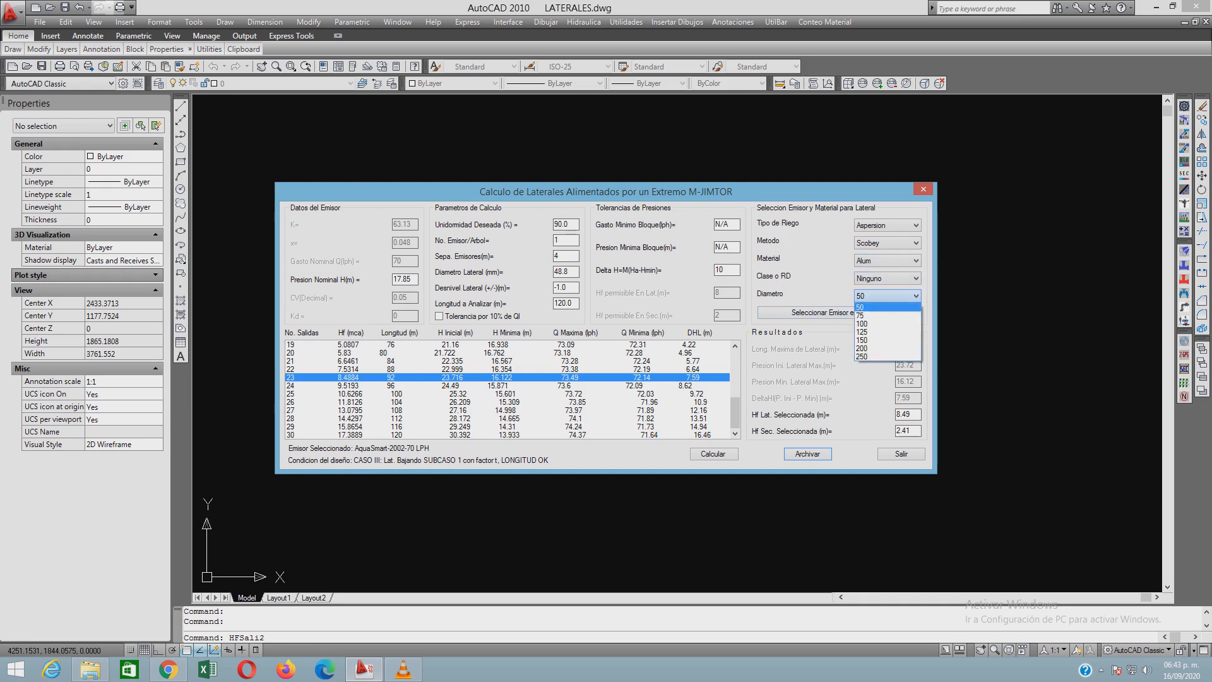
{"action": "left_click", "coordinate": [877, 307]}
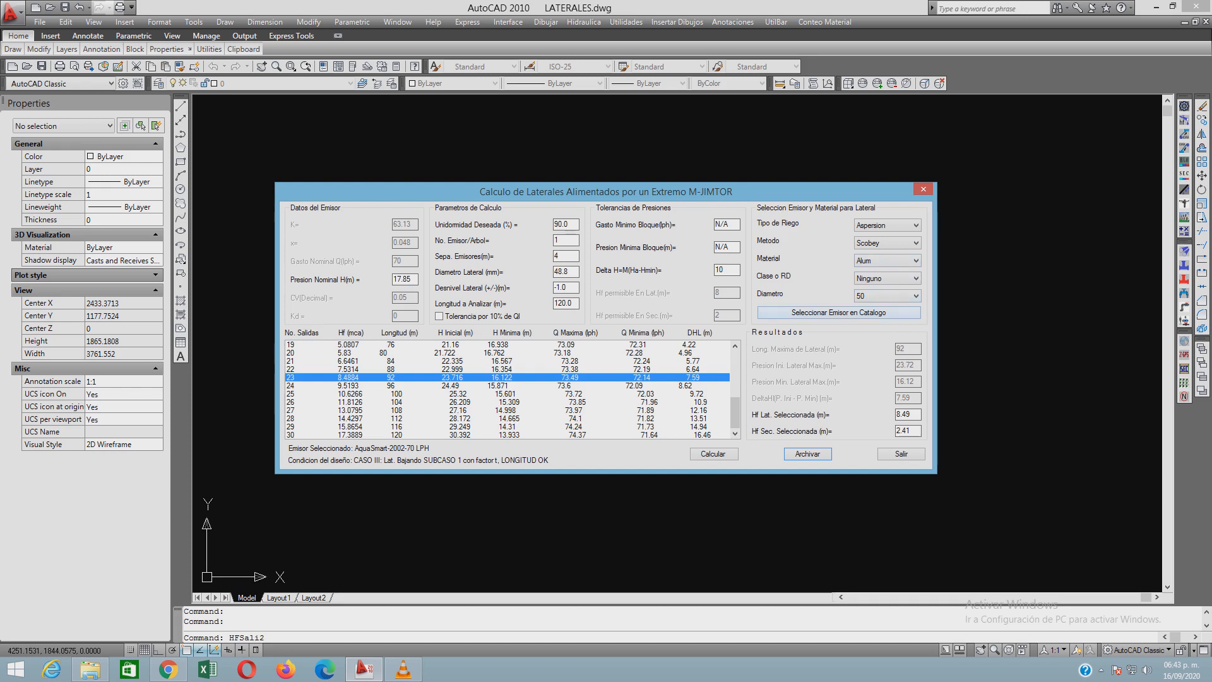
Choose Wade Rain's Aspersor WR-23 B. 7/64 468 LPH from the Aspersion line of the emitter catalog
{"action": "left_click", "coordinate": [839, 312]}
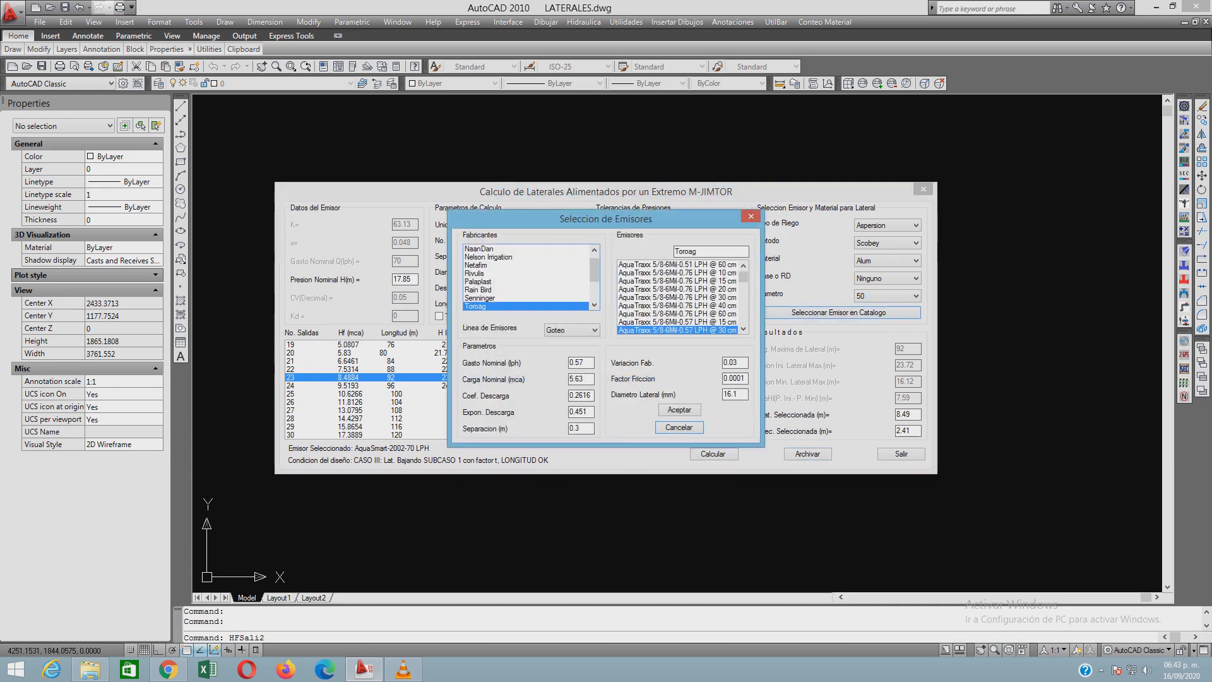
{"action": "left_click_drag", "start_coordinate": [594, 270], "coordinate": [594, 283]}
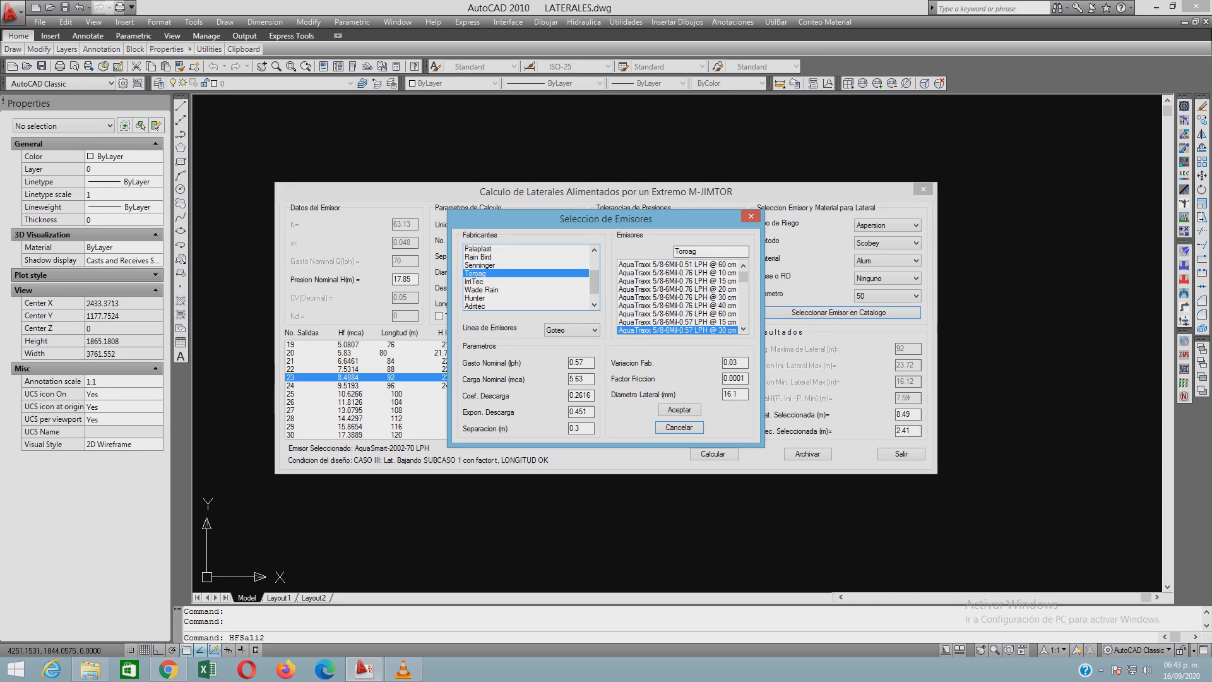
{"action": "left_click", "coordinate": [481, 289]}
{"action": "left_click", "coordinate": [572, 330]}
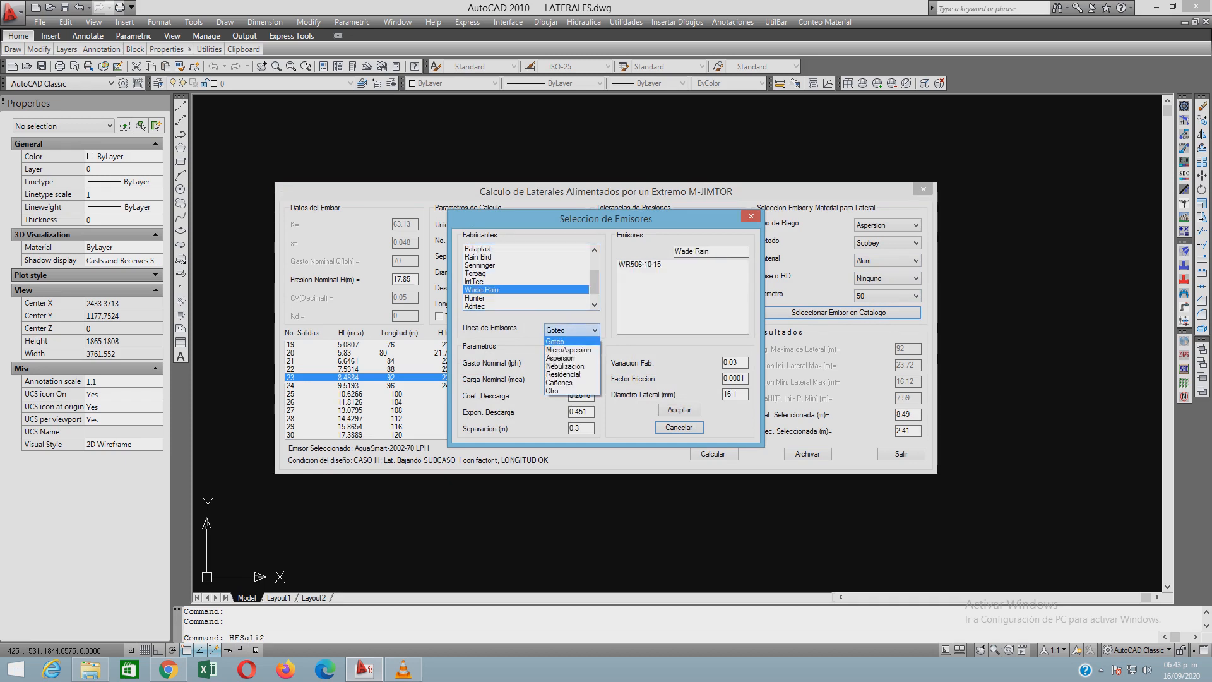
{"action": "left_click", "coordinate": [569, 346]}
{"action": "left_click_drag", "start_coordinate": [743, 279], "coordinate": [743, 276]}
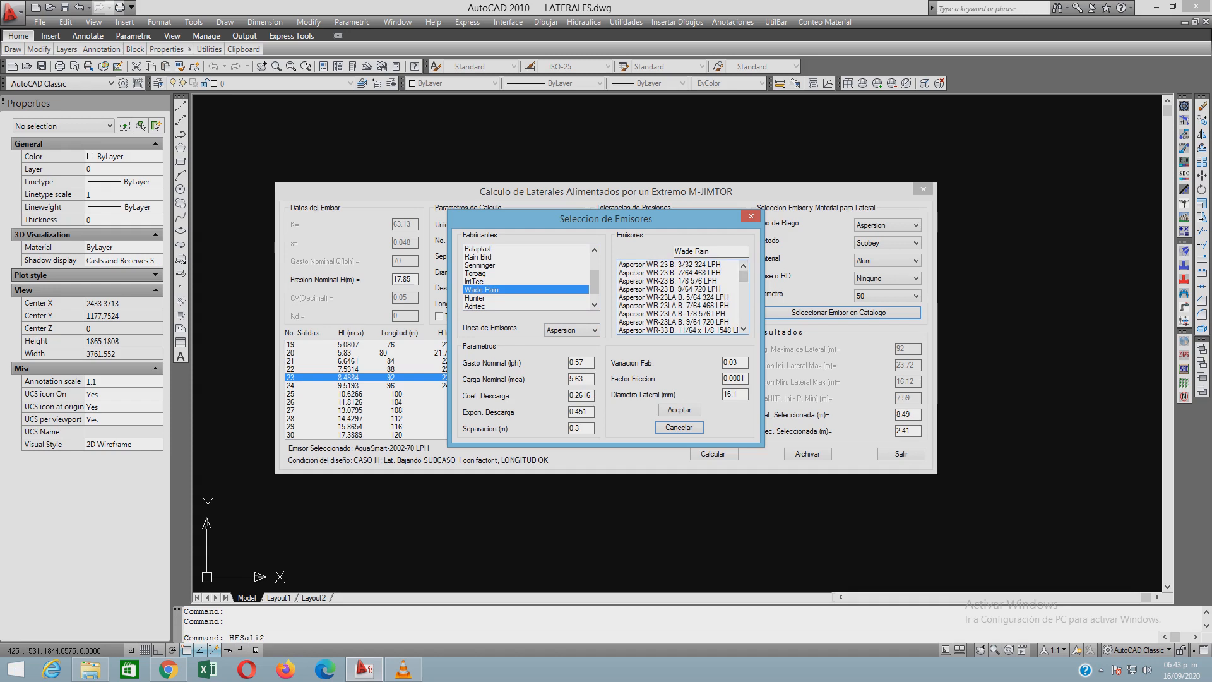
{"action": "left_click", "coordinate": [669, 272]}
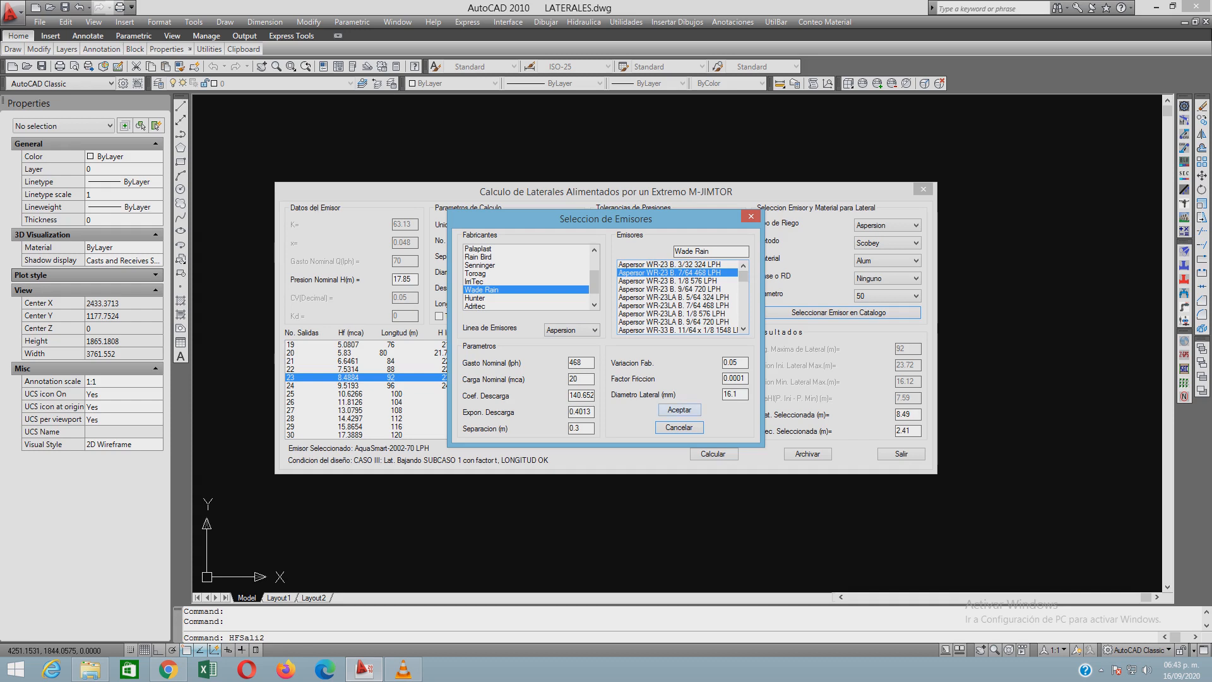
{"action": "left_click", "coordinate": [679, 409]}
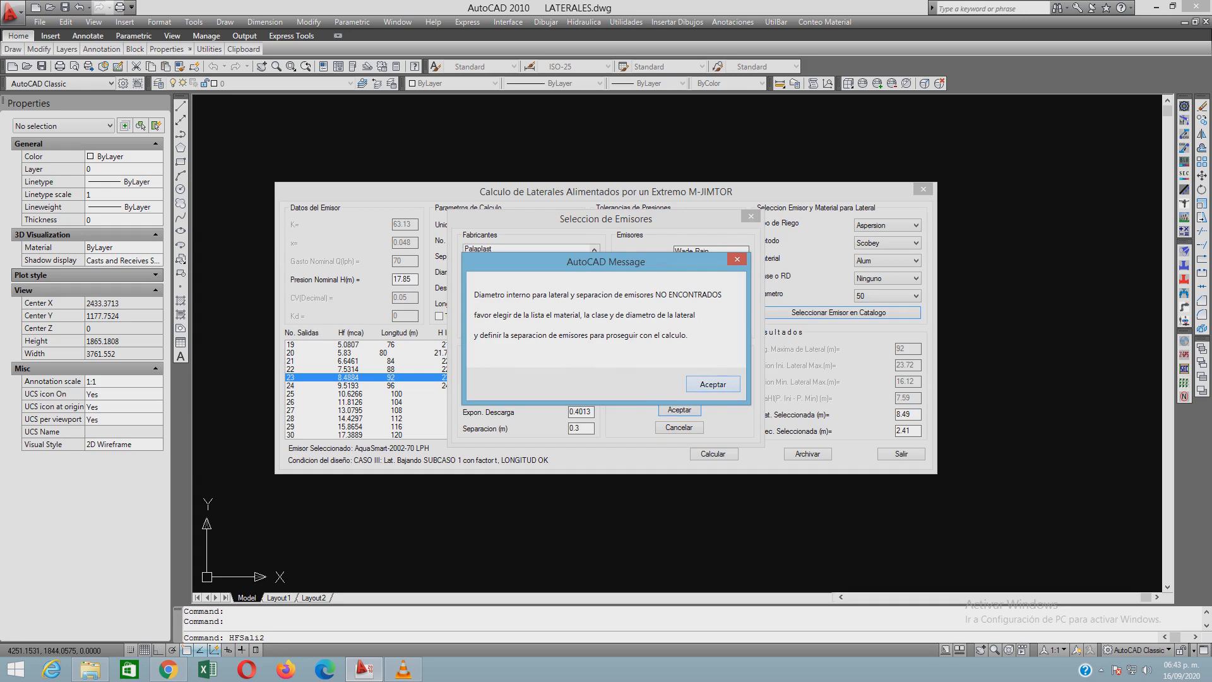
{"action": "key", "text": "Return"}
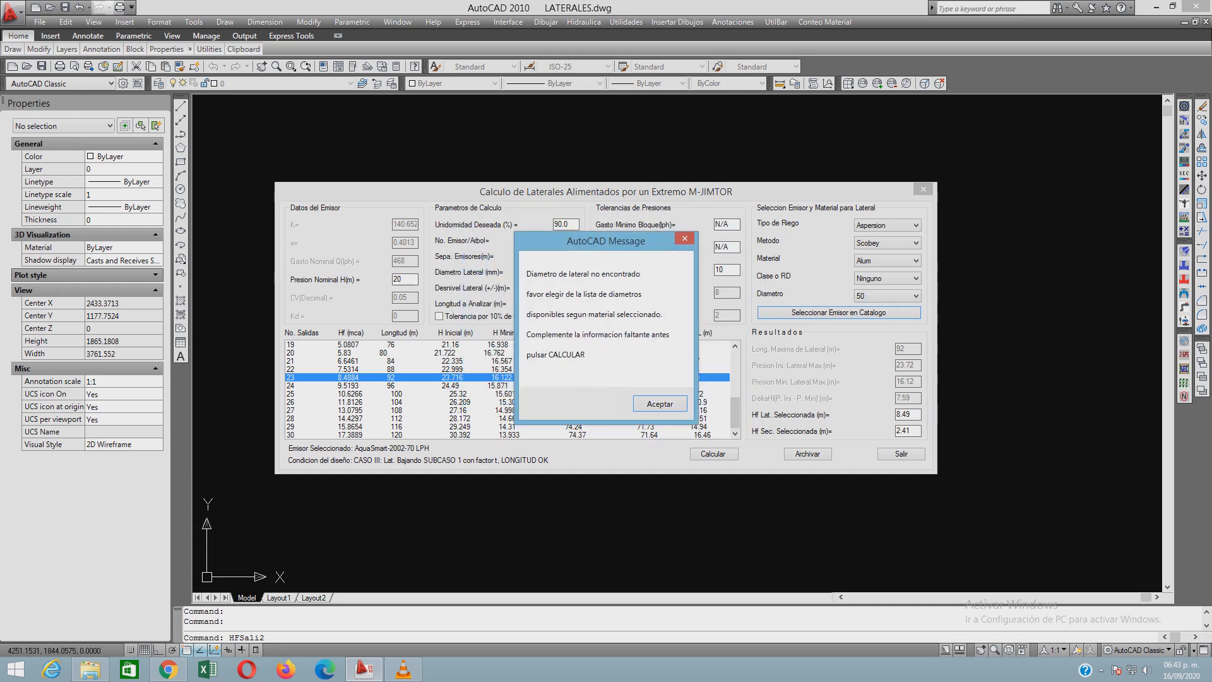
{"action": "key", "text": "Return"}
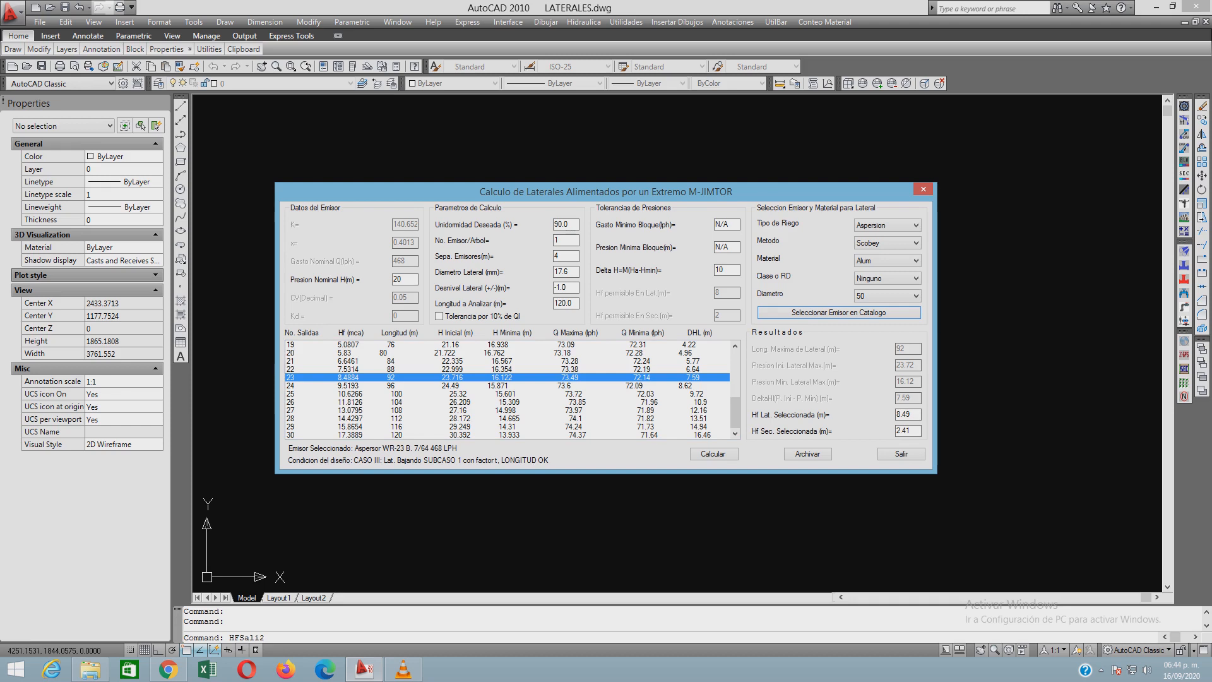
Set the nominal pressure to 30.0 m and the emitter spacing to 12.0 m
{"action": "left_click", "coordinate": [563, 240]}
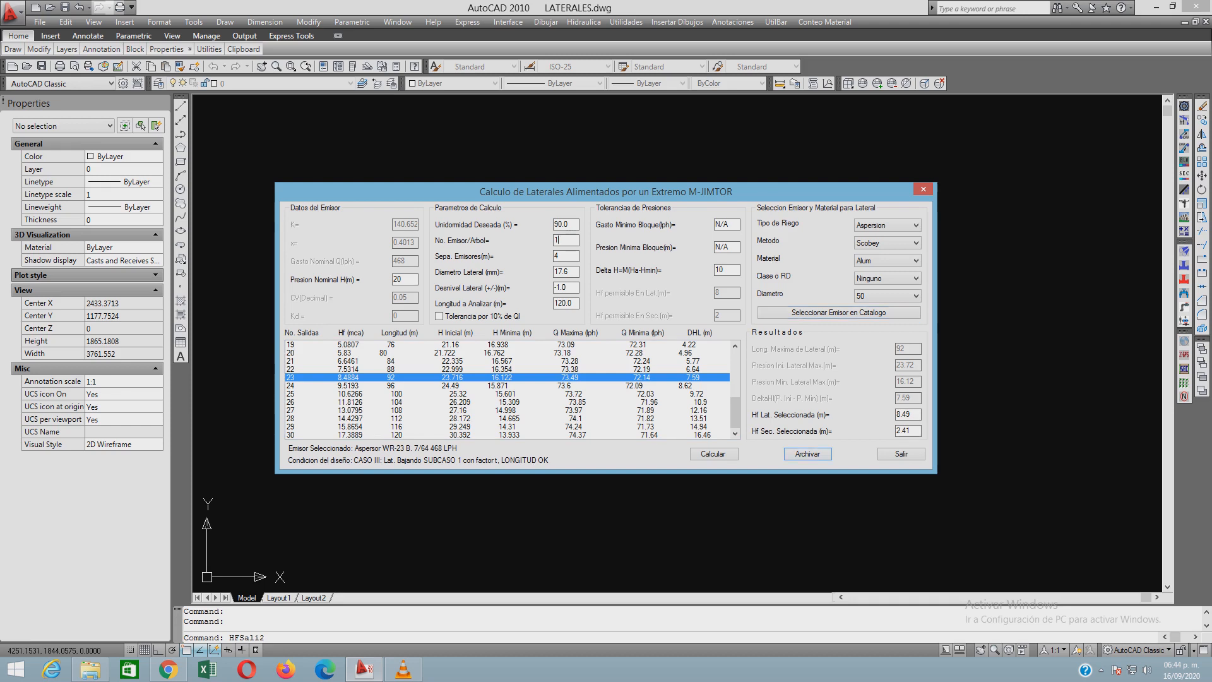
{"action": "double_click", "coordinate": [558, 240]}
{"action": "key", "text": "Tab"}
{"action": "left_click", "coordinate": [404, 280]}
{"action": "type", "text": "30.0"}
{"action": "left_click", "coordinate": [559, 256]}
{"action": "type", "text": "12"}
{"action": "left_click_drag", "start_coordinate": [571, 256], "coordinate": [553, 256]}
Reselect diameter 50 for the lateral, enable the 10% flow tolerance and calculate with an analysis length of 120.0 m
{"action": "left_click", "coordinate": [887, 295]}
{"action": "left_click", "coordinate": [888, 305]}
{"action": "left_click_drag", "start_coordinate": [569, 272], "coordinate": [553, 272]}
{"action": "key", "text": "Tab"}
{"action": "key", "text": "Tab"}
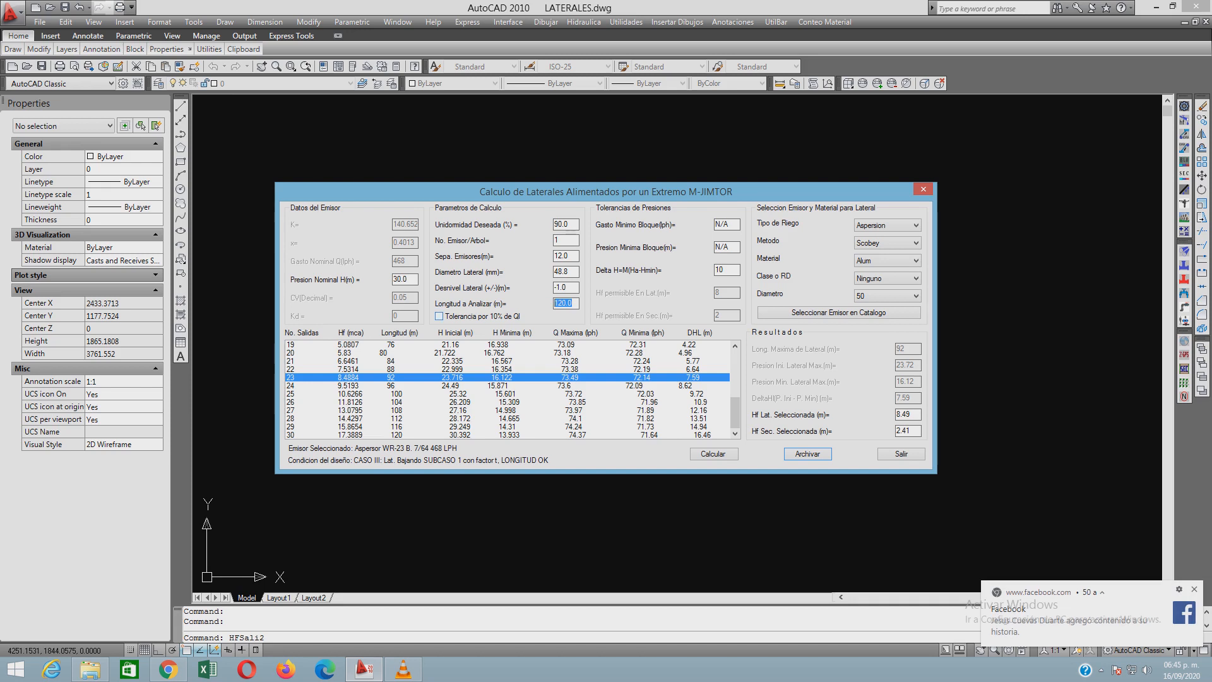
{"action": "left_click", "coordinate": [565, 303]}
{"action": "left_click", "coordinate": [713, 453]}
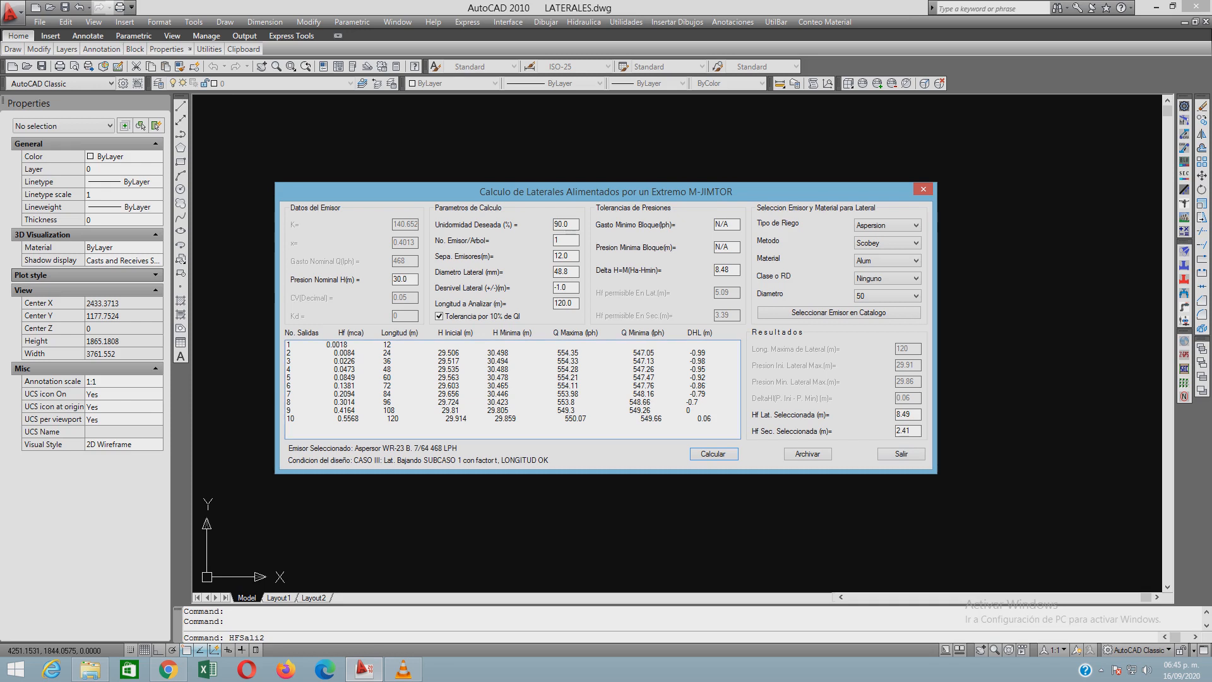
Select the 120 m lateral at outlet 10 and recalculate with an analysis length of 200.0 m
{"action": "left_click", "coordinate": [513, 418]}
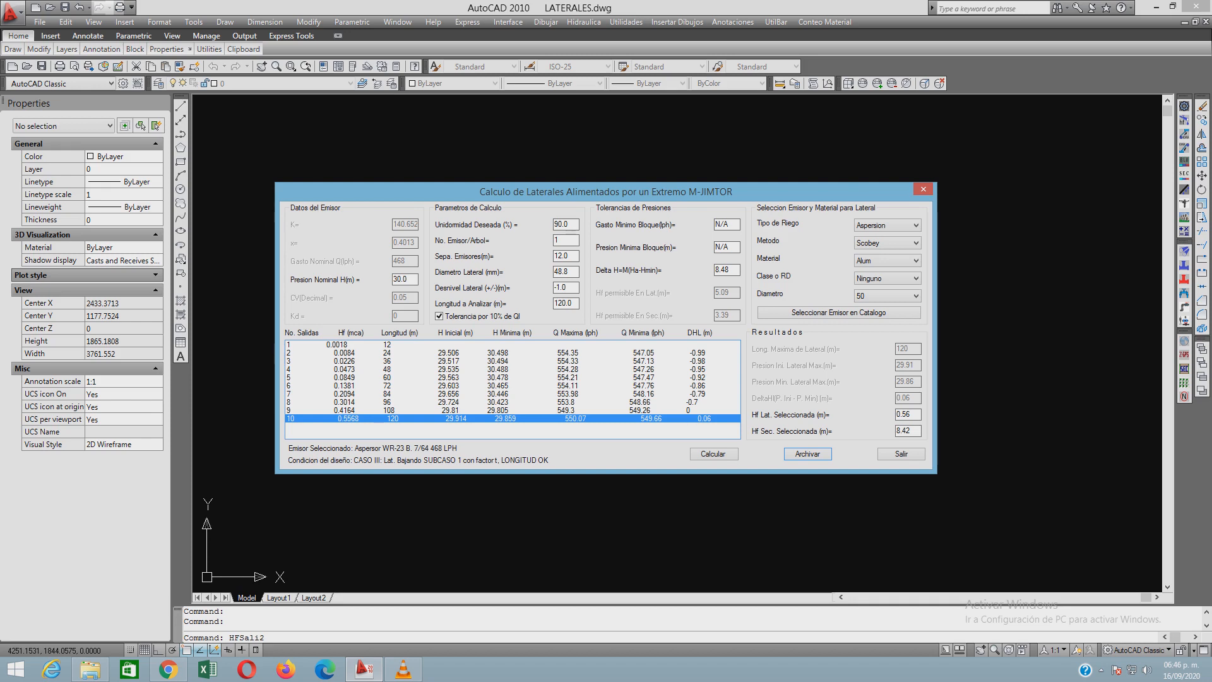
{"action": "double_click", "coordinate": [563, 303]}
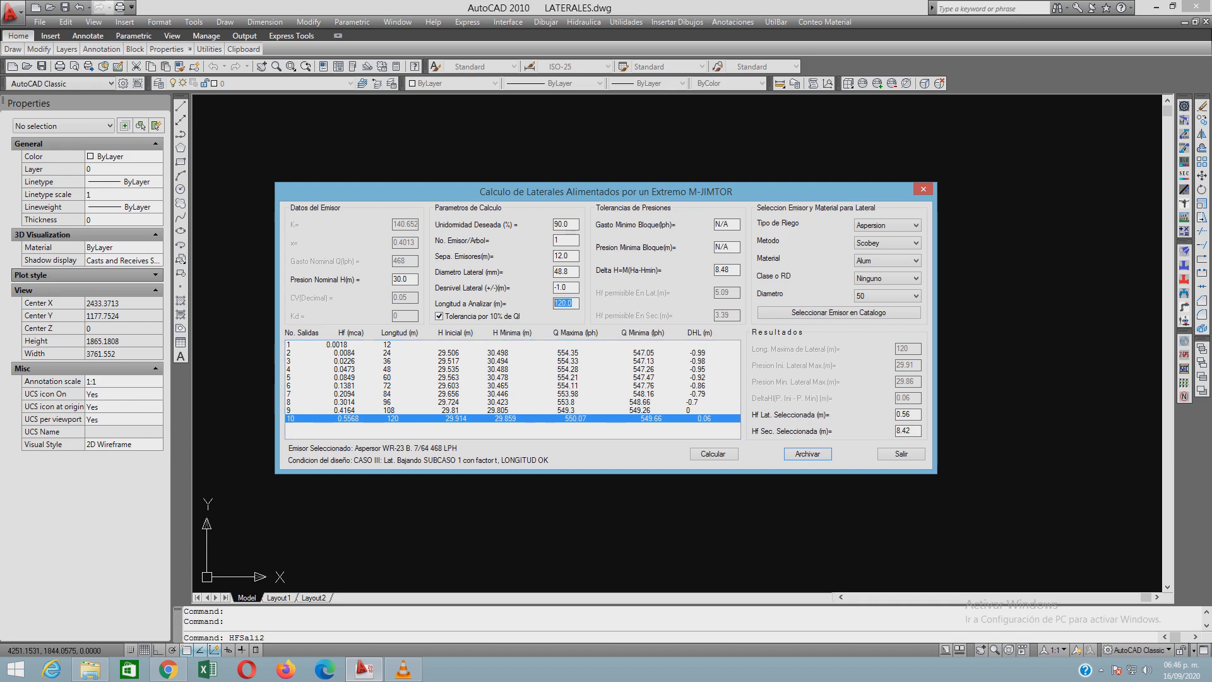
{"action": "type", "text": "200.0"}
{"action": "left_click", "coordinate": [713, 453]}
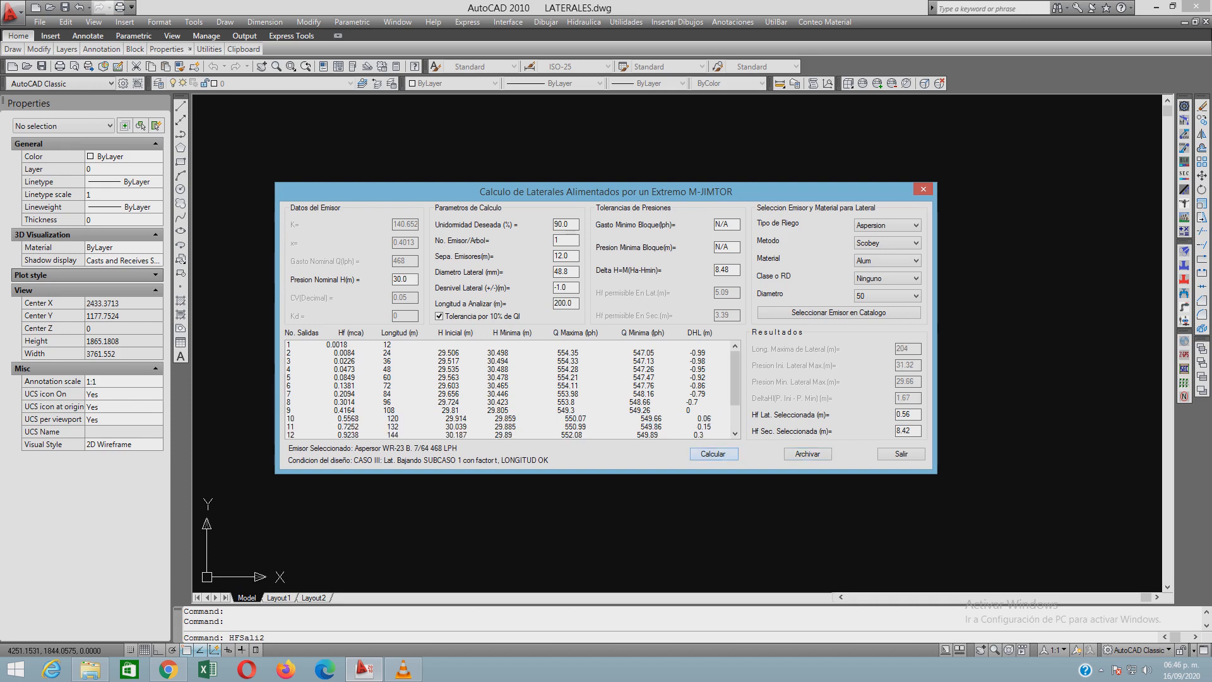
{"action": "scroll", "coordinate": [510, 388], "scroll_direction": "down", "scroll_amount": 2}
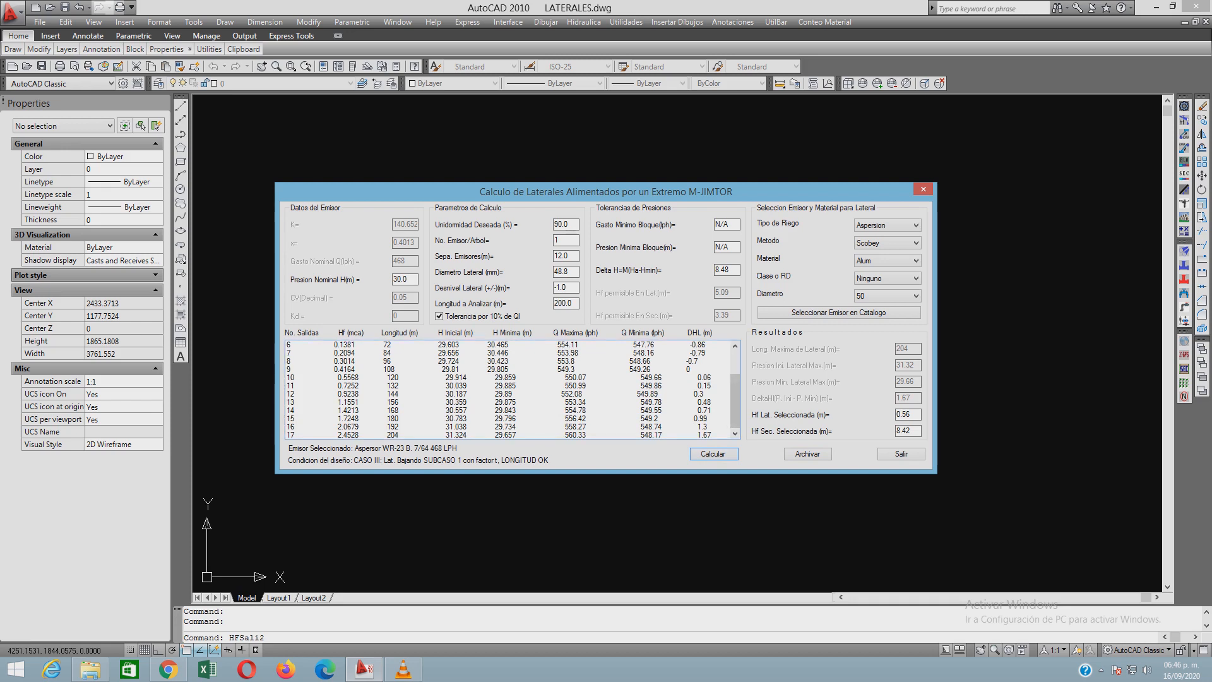
Set the analysis length to 300.0 m and recalculate the sprinkler lateral
{"action": "double_click", "coordinate": [562, 303]}
{"action": "type", "text": "300.0"}
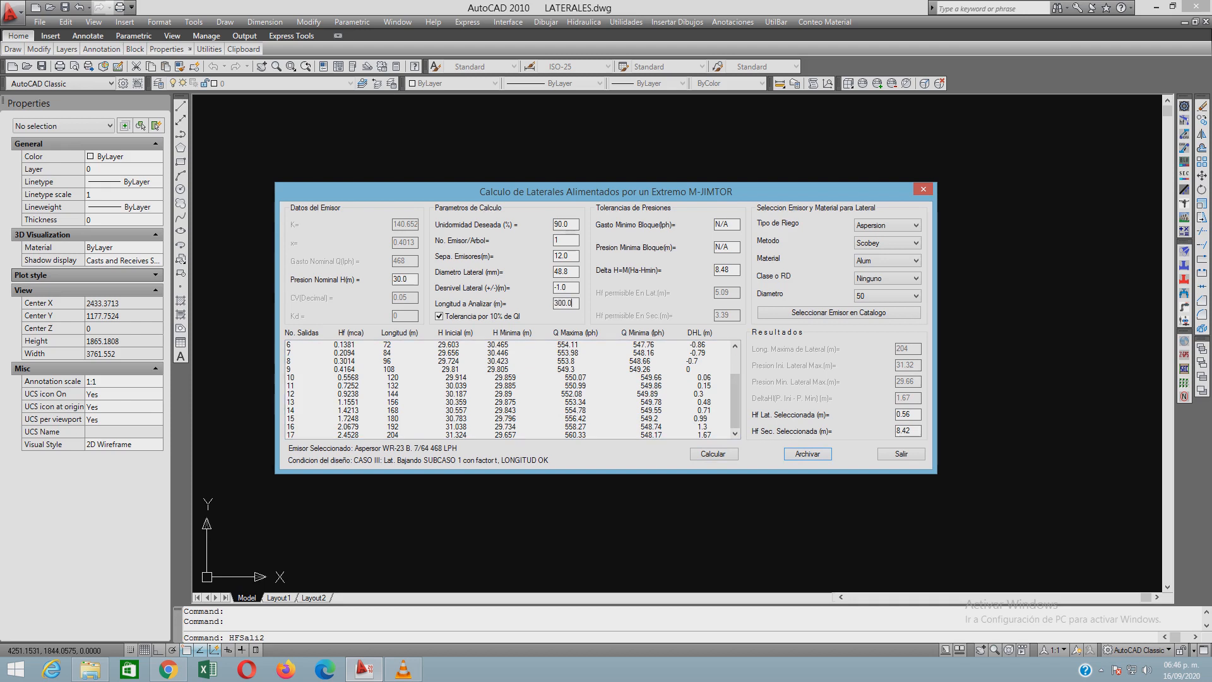
{"action": "left_click", "coordinate": [713, 453]}
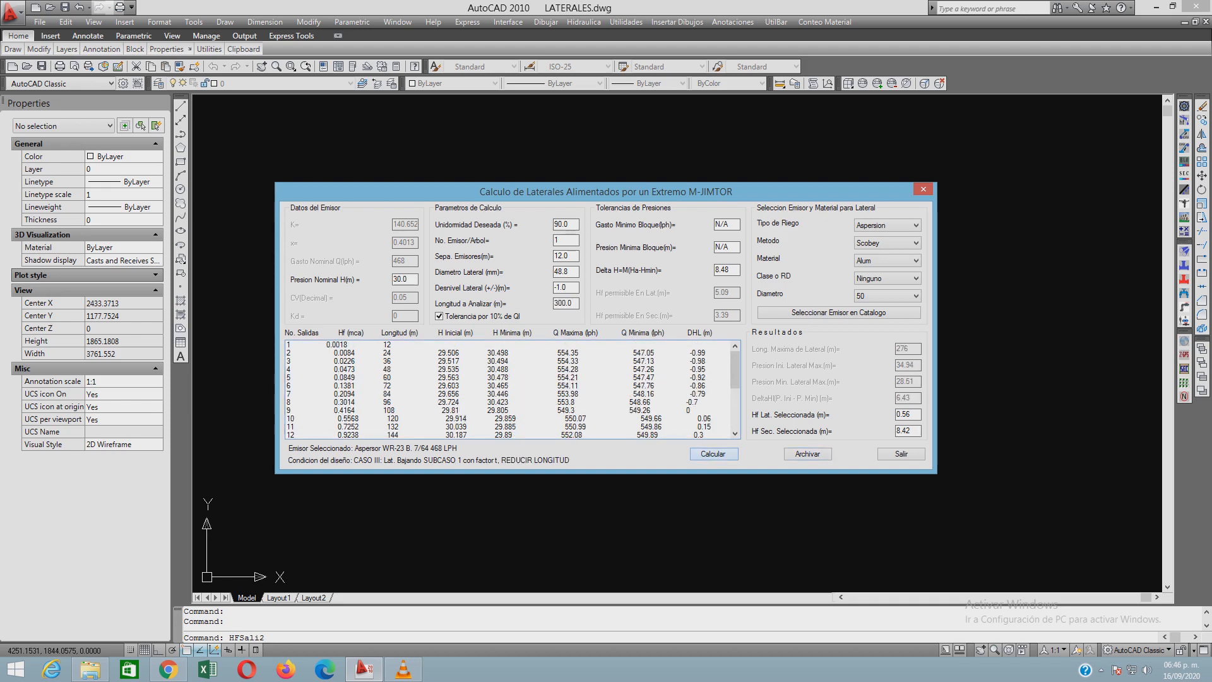
{"action": "left_click_drag", "start_coordinate": [735, 370], "coordinate": [735, 410]}
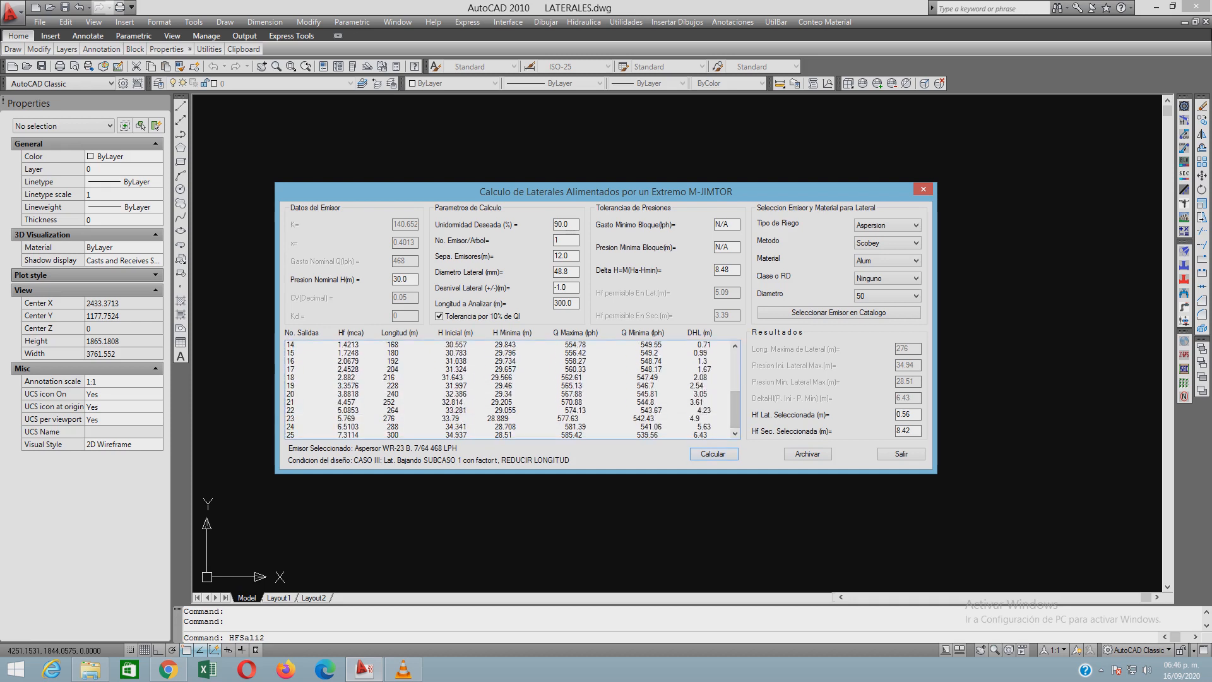
Compare the laterals at outlets 23, 24 and 25 against the design condition and allowed pressure difference
{"action": "left_click", "coordinate": [507, 418]}
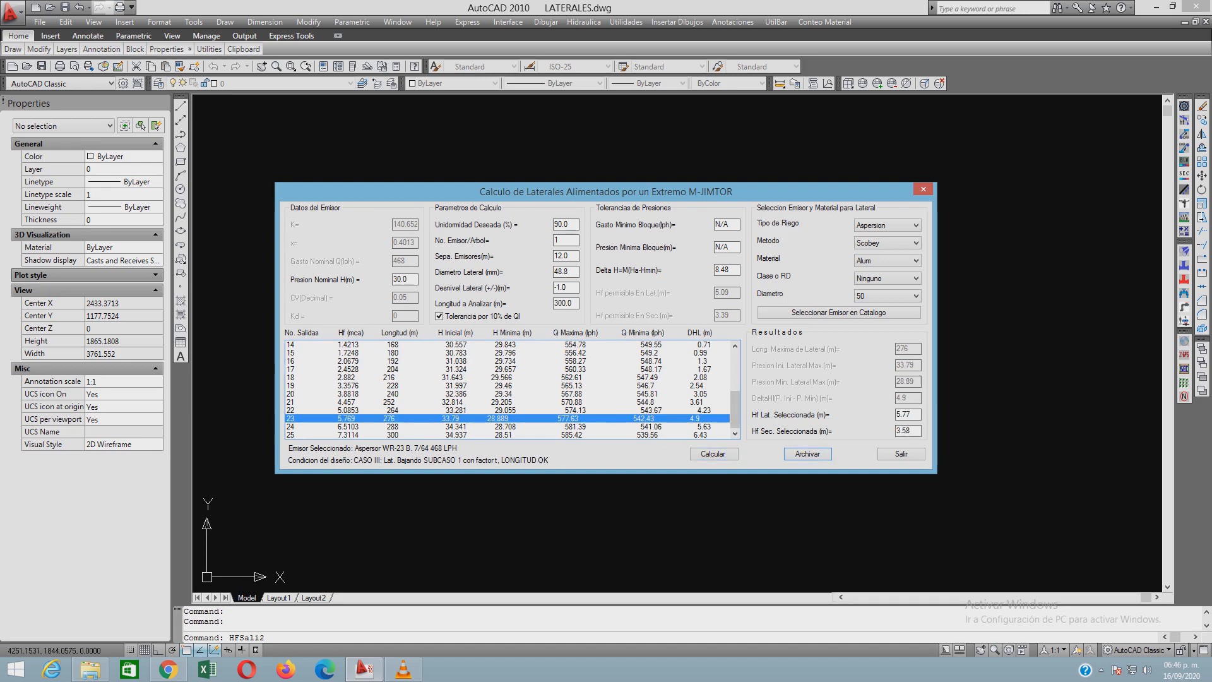
{"action": "left_click", "coordinate": [507, 426]}
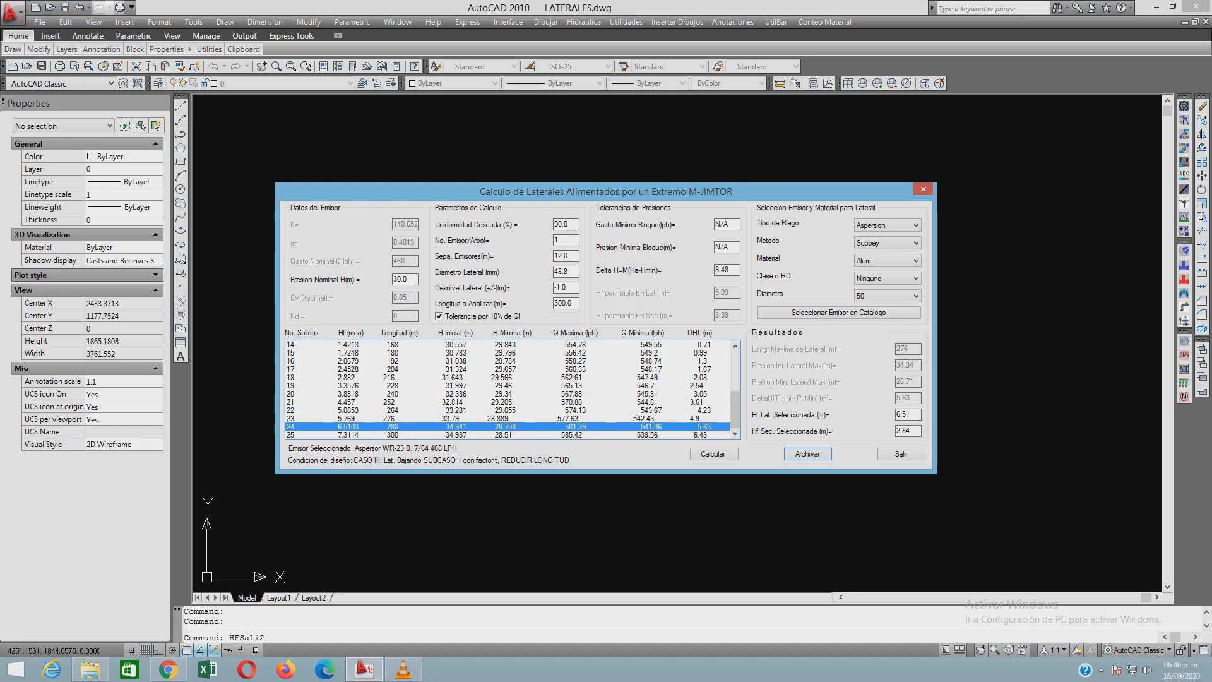
{"action": "left_click", "coordinate": [507, 418]}
{"action": "left_click", "coordinate": [507, 426]}
{"action": "left_click", "coordinate": [507, 434]}
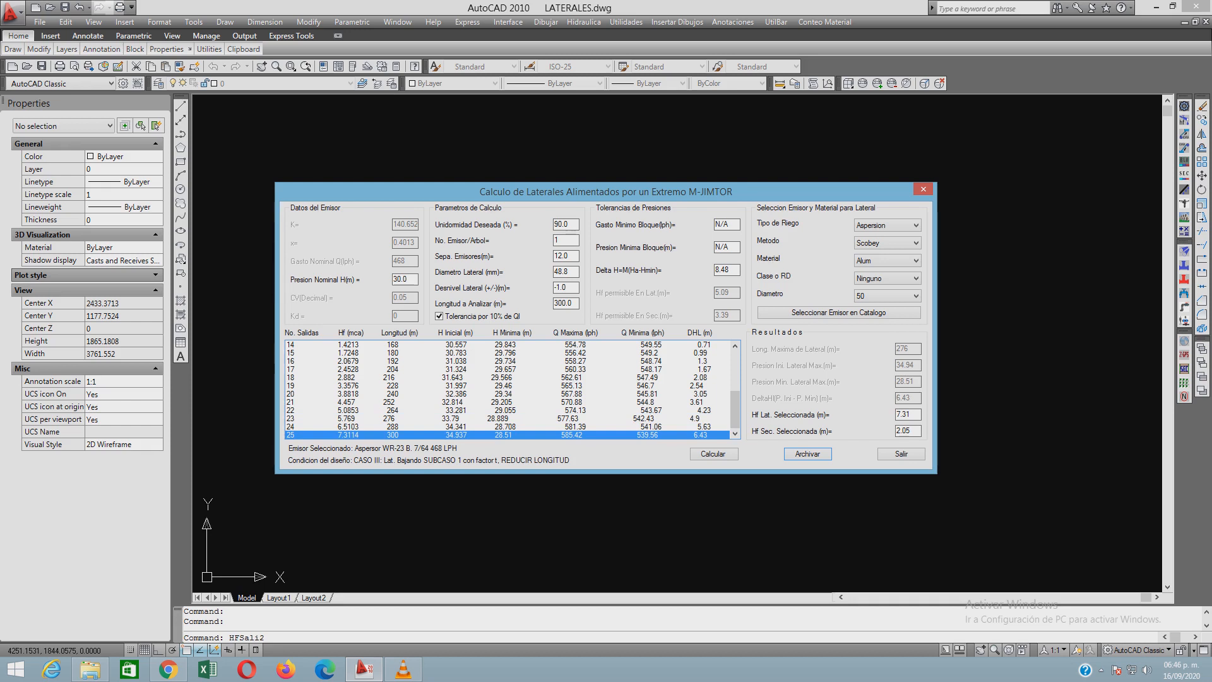
Archive the calculation for the 288 m lateral at outlet 24 and exit the lateral calculation
{"action": "left_click", "coordinate": [508, 427]}
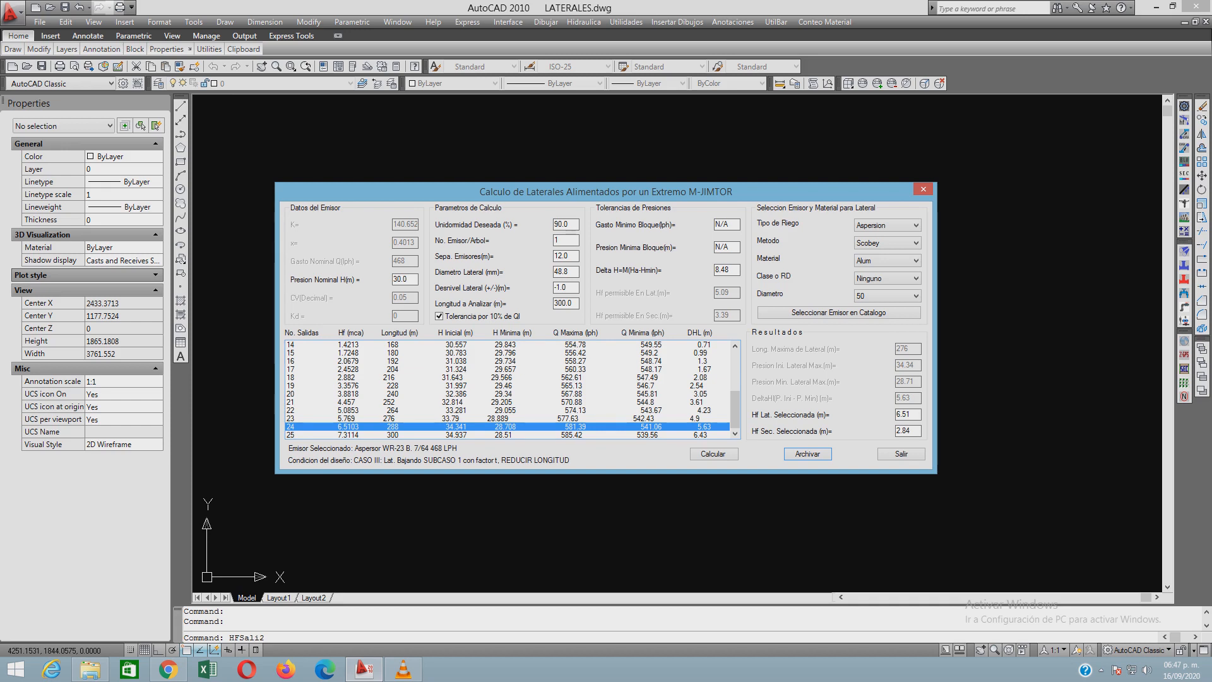
{"action": "key", "text": "Return"}
{"action": "key", "text": "Return"}
{"action": "left_click", "coordinate": [901, 453]}
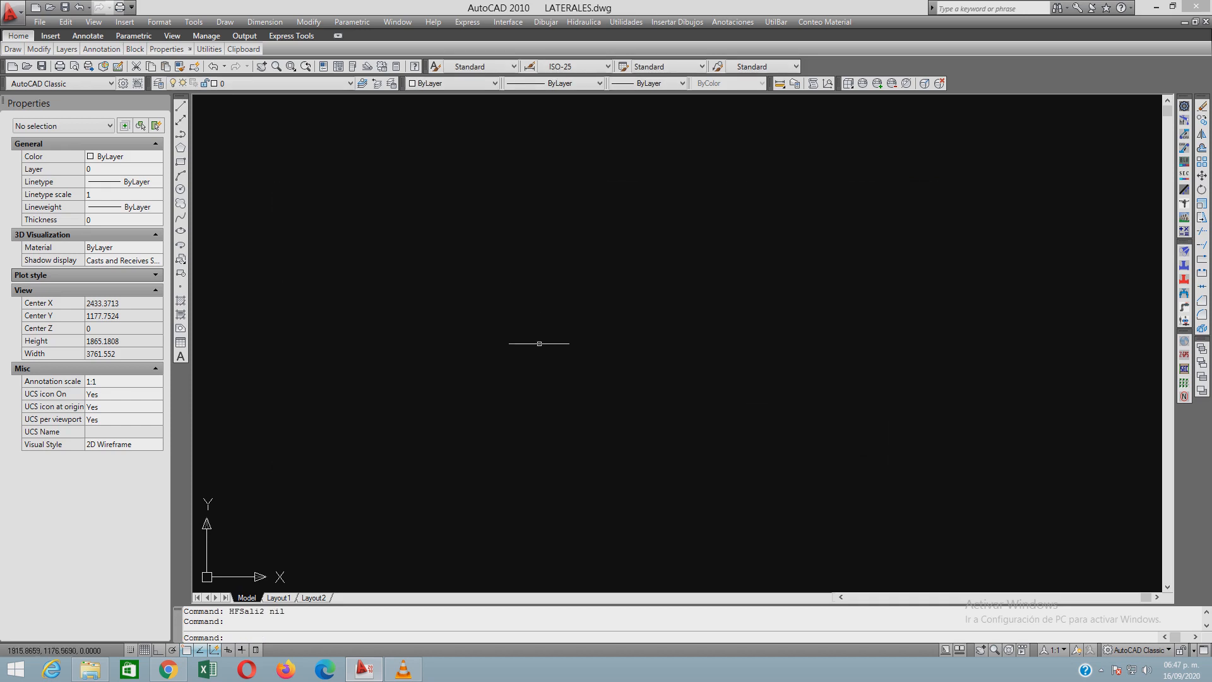